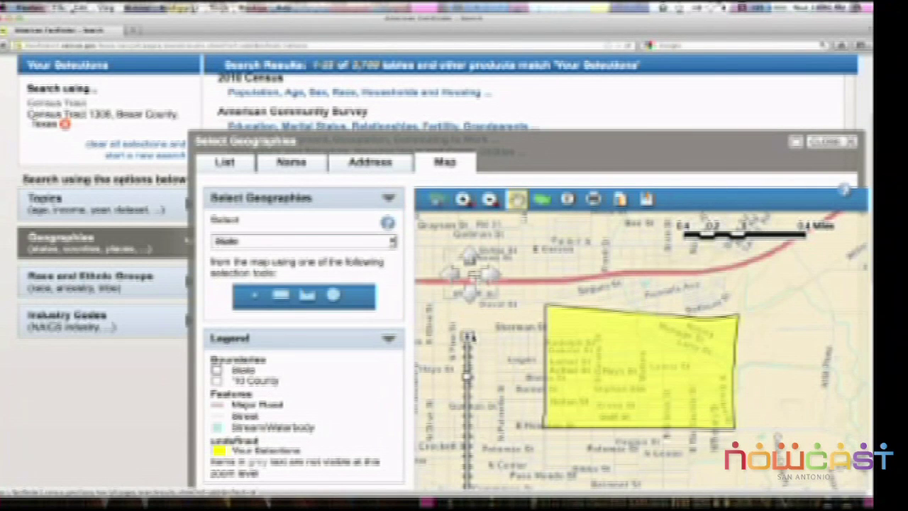
Zoom the map in on Census Tract 1306, then switch to address search and select the old address.
click(468, 336)
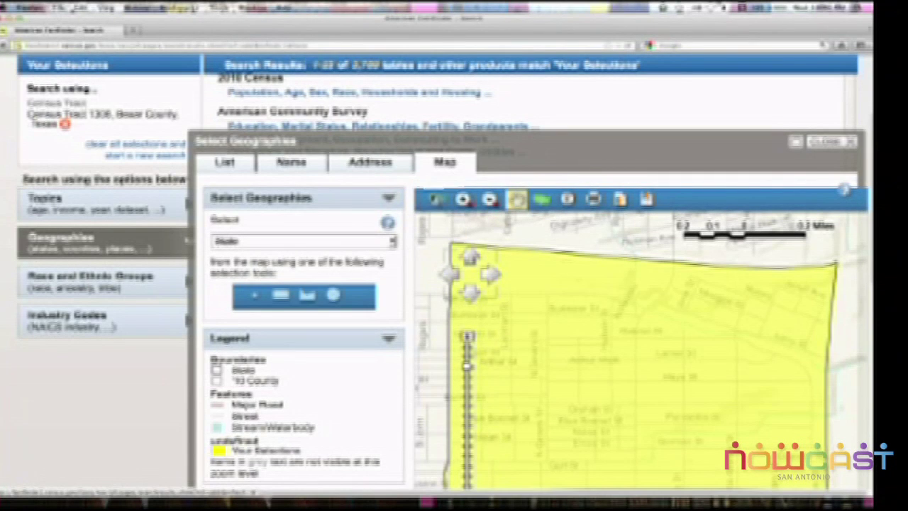
click(391, 164)
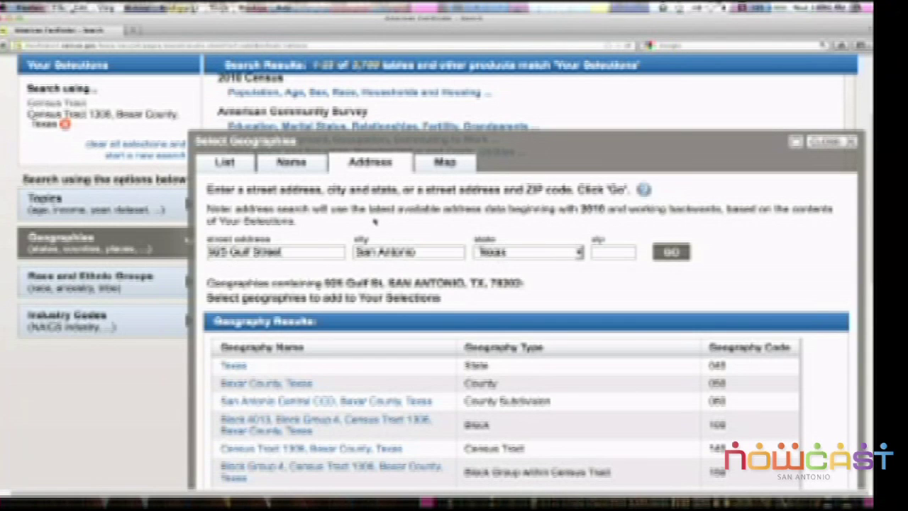
drag(305, 253, 203, 250)
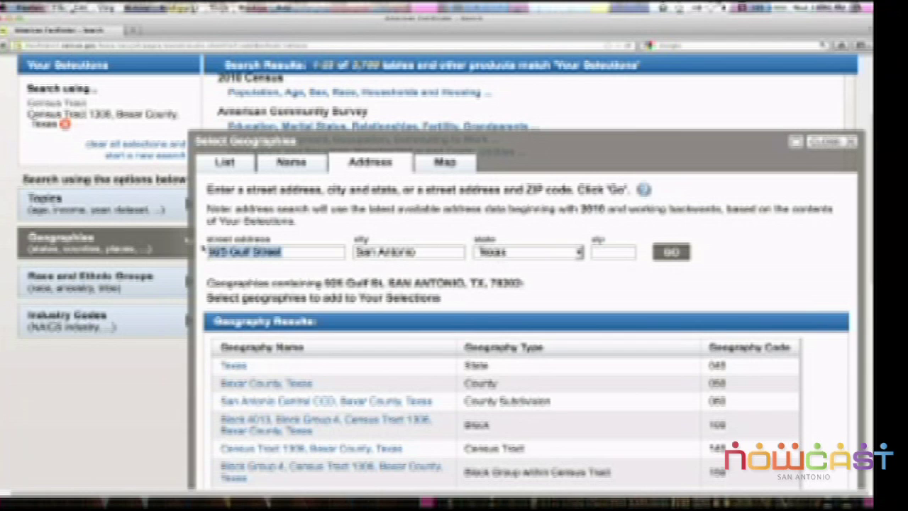
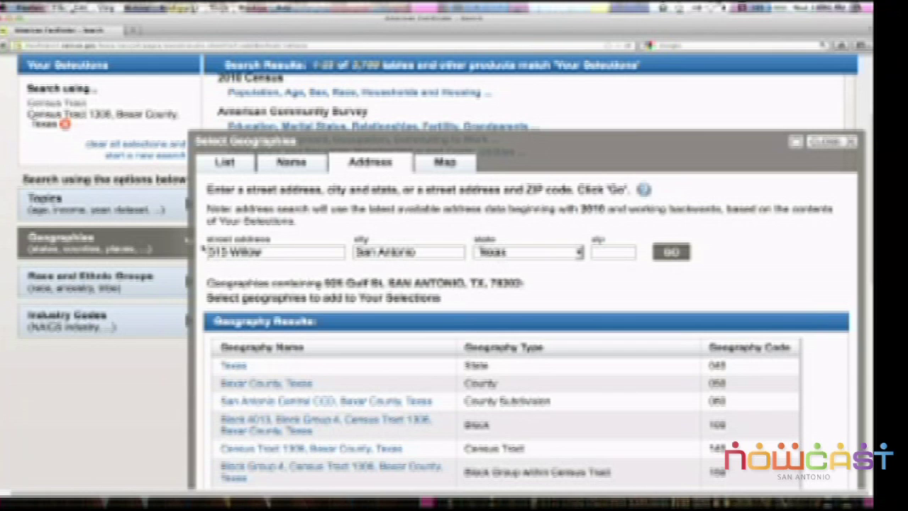
click(671, 251)
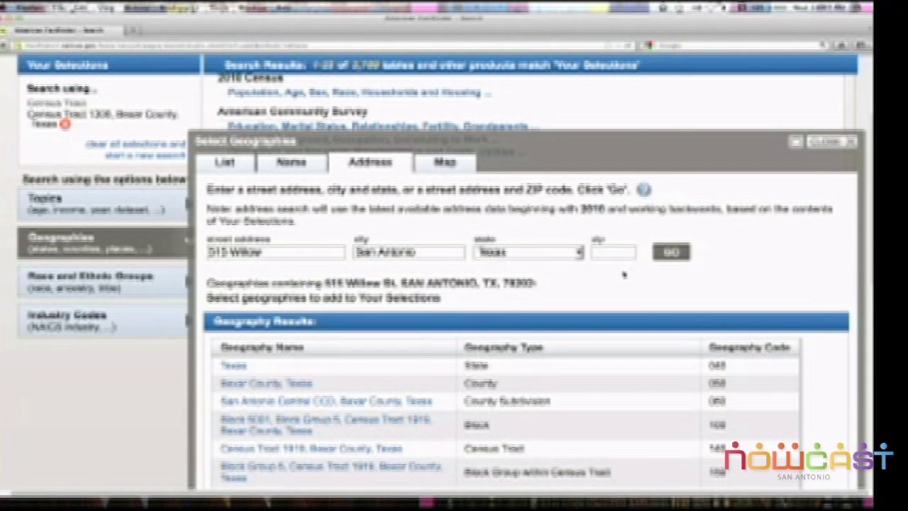
scroll(623, 274, down, 3)
scroll(623, 274, down, 2)
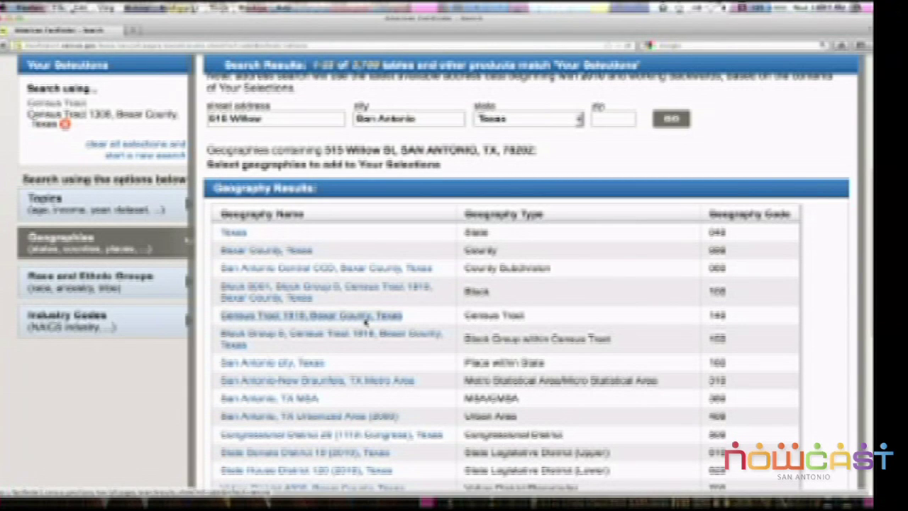
click(366, 319)
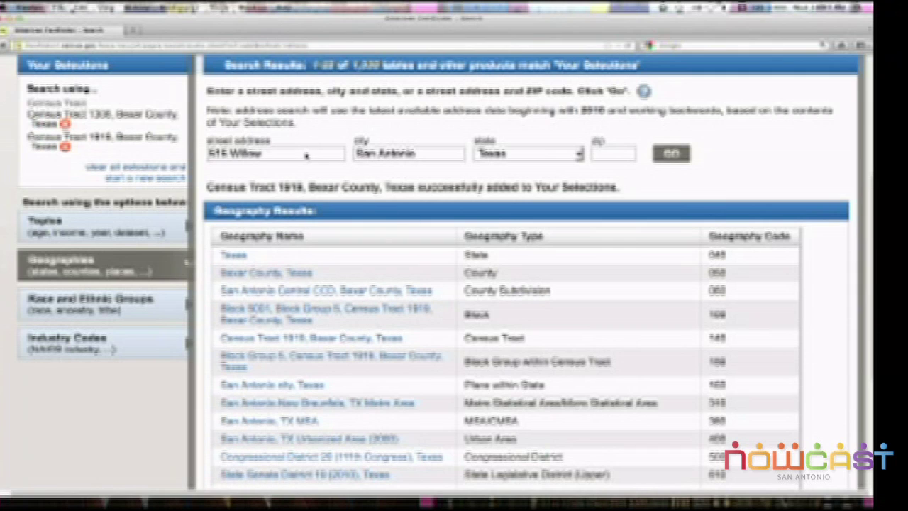
drag(307, 154, 205, 153)
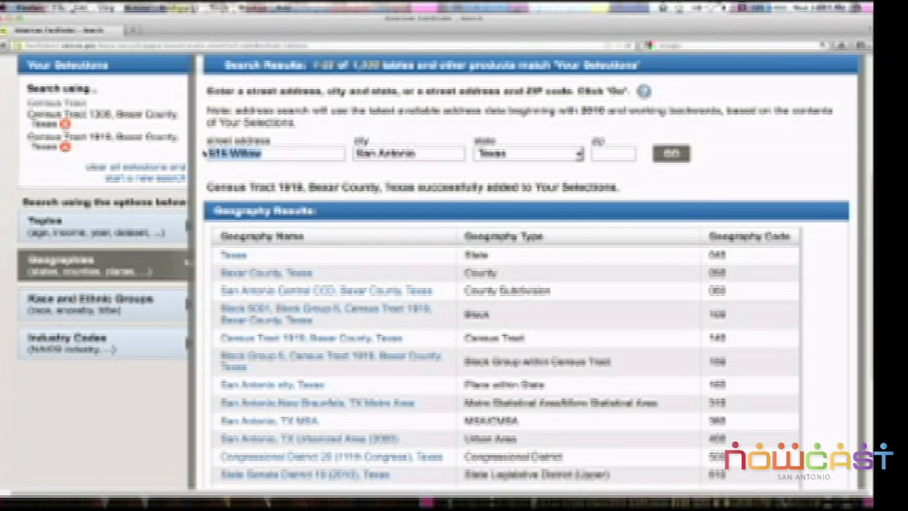
key(BackSpace)
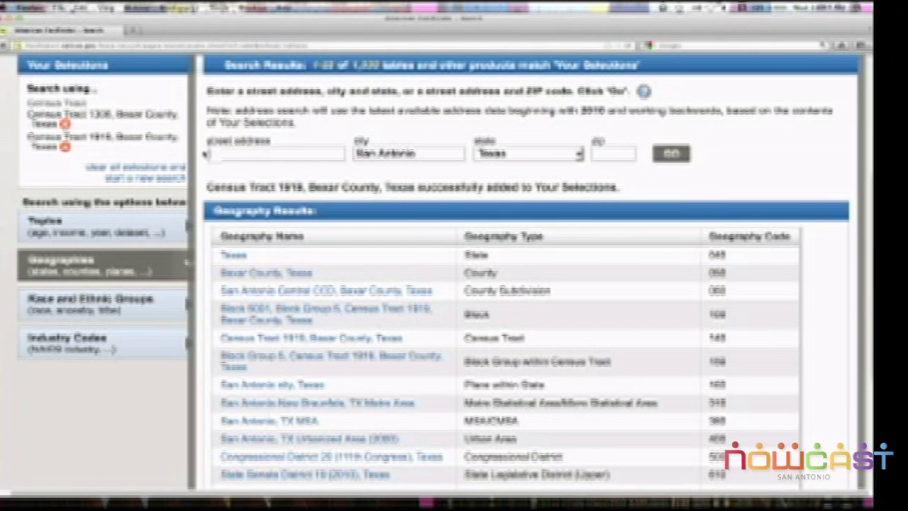
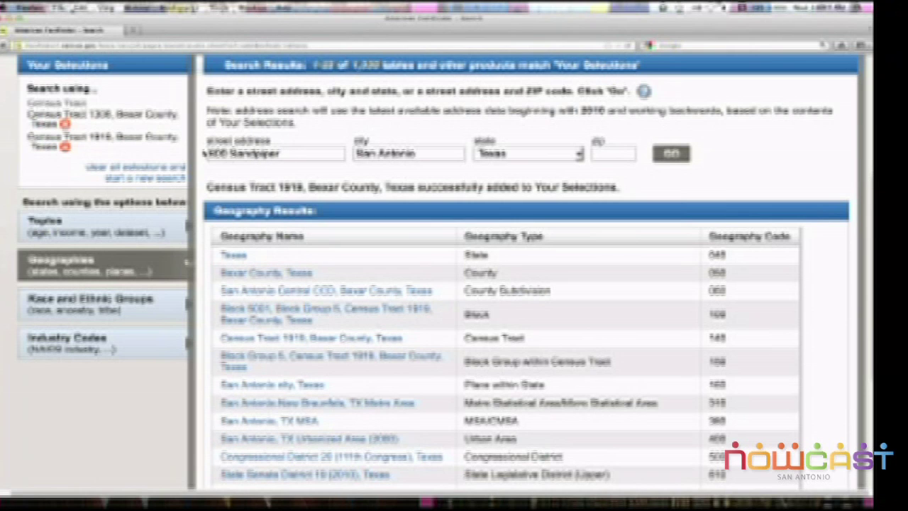
click(674, 154)
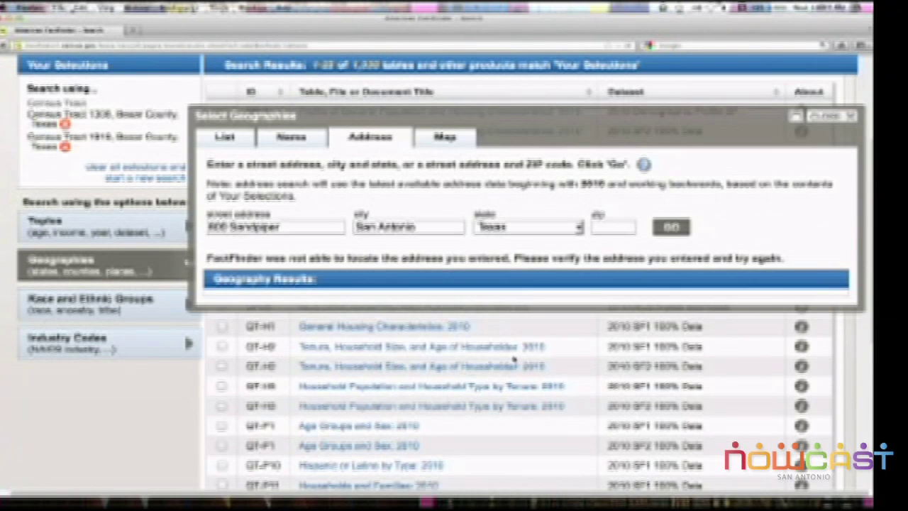
click(284, 228)
drag(284, 228, 254, 229)
key(BackSpace)
text(mayer)
click(671, 226)
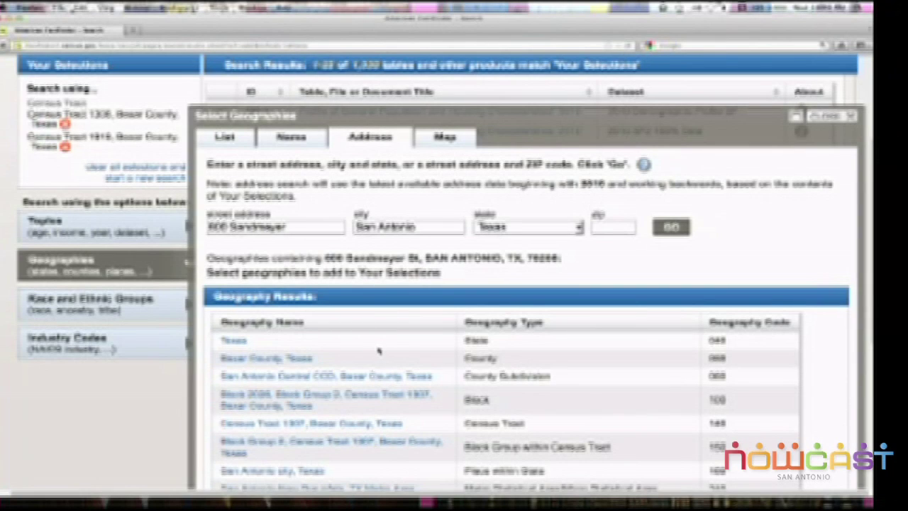
click(377, 423)
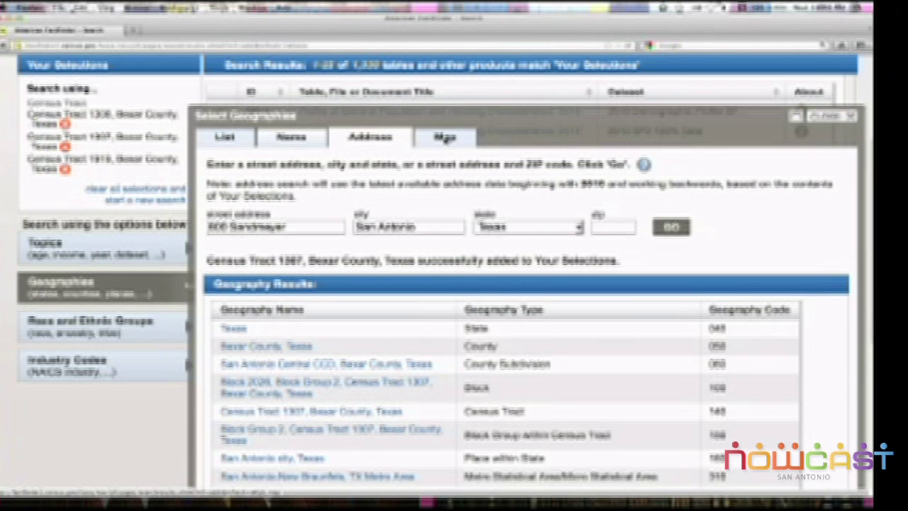
click(446, 138)
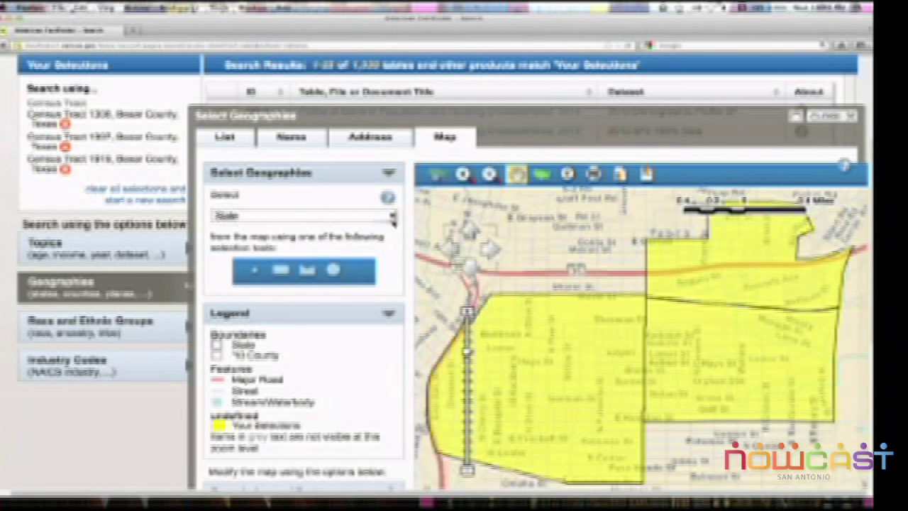
Zoom the map out three levels to reveal the surrounding street grid.
click(392, 217)
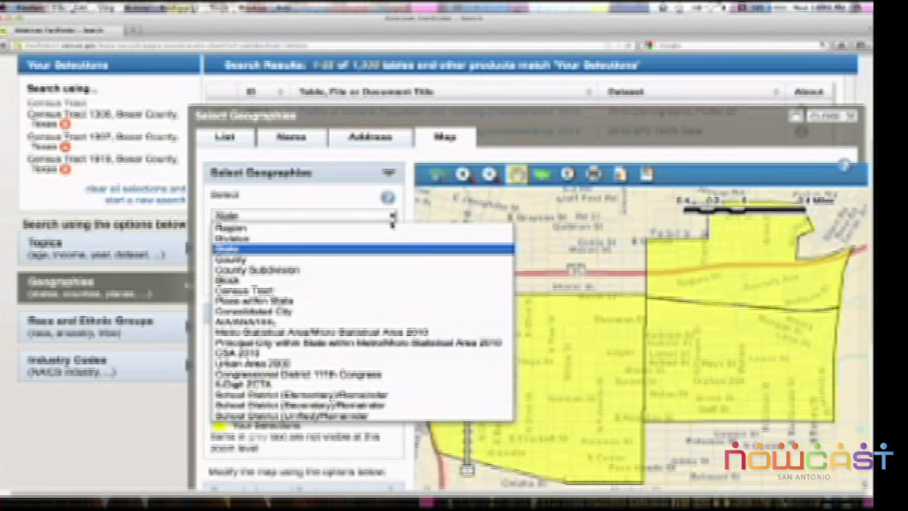
click(332, 207)
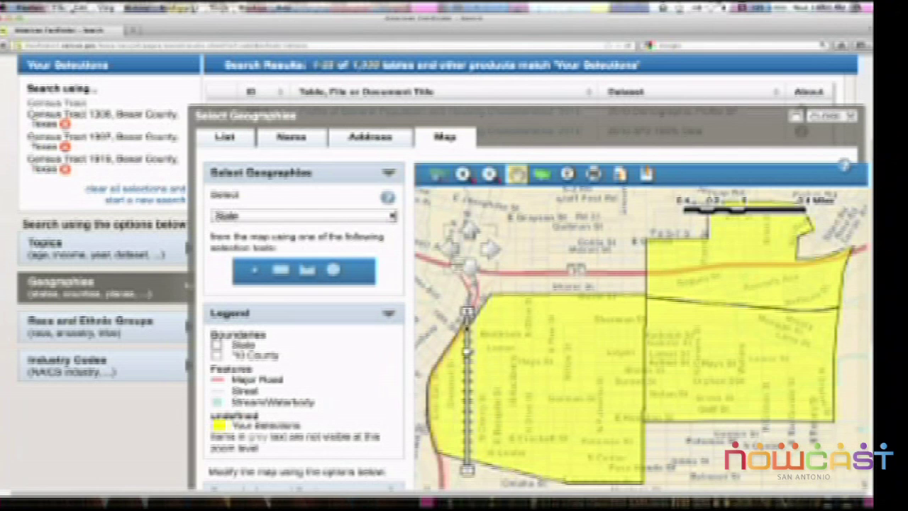
scroll(468, 334, down, 3)
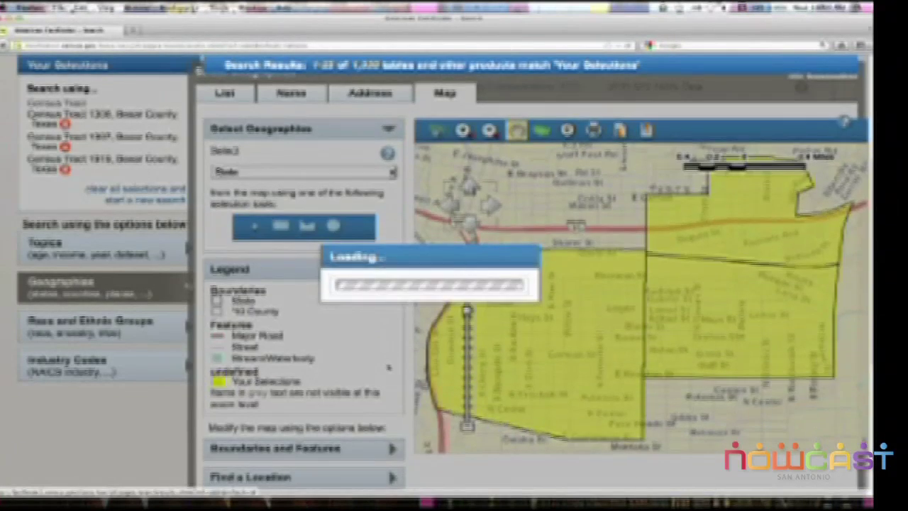
scroll(420, 298, down, 10)
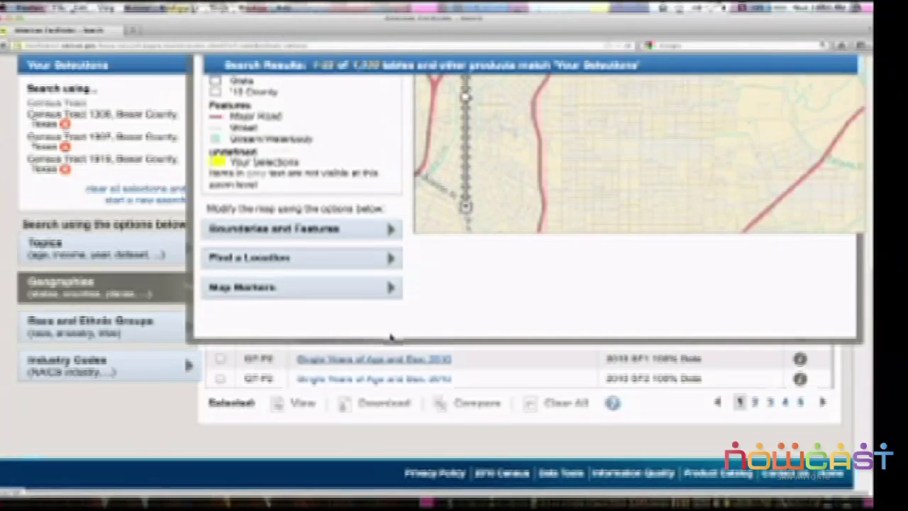
scroll(455, 252, up, 1)
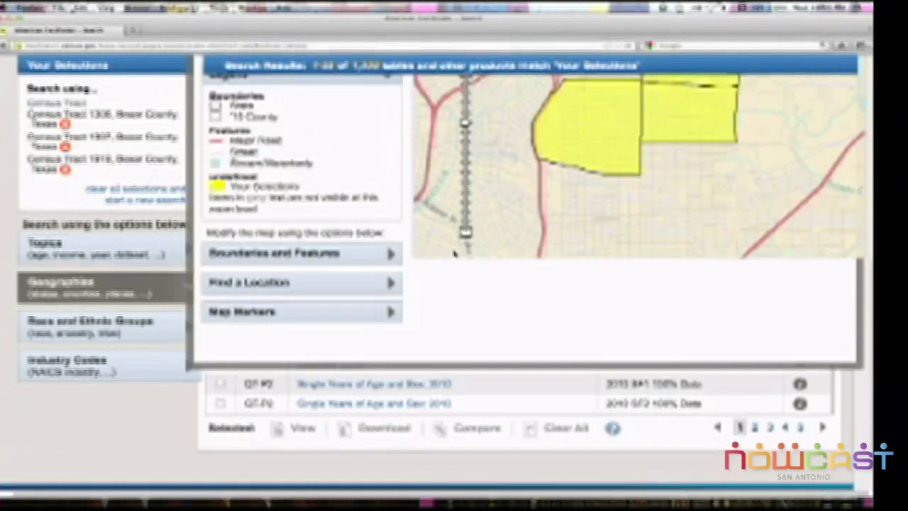
scroll(454, 254, up, 1)
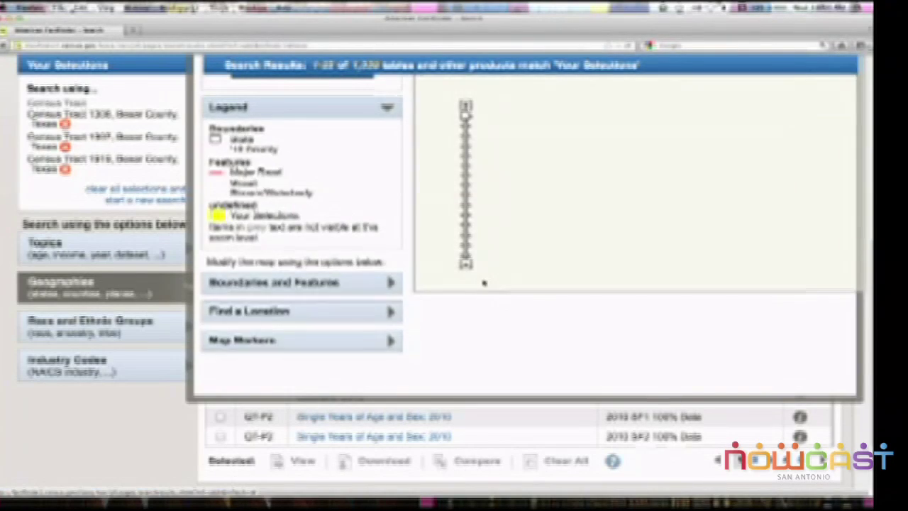
click(466, 264)
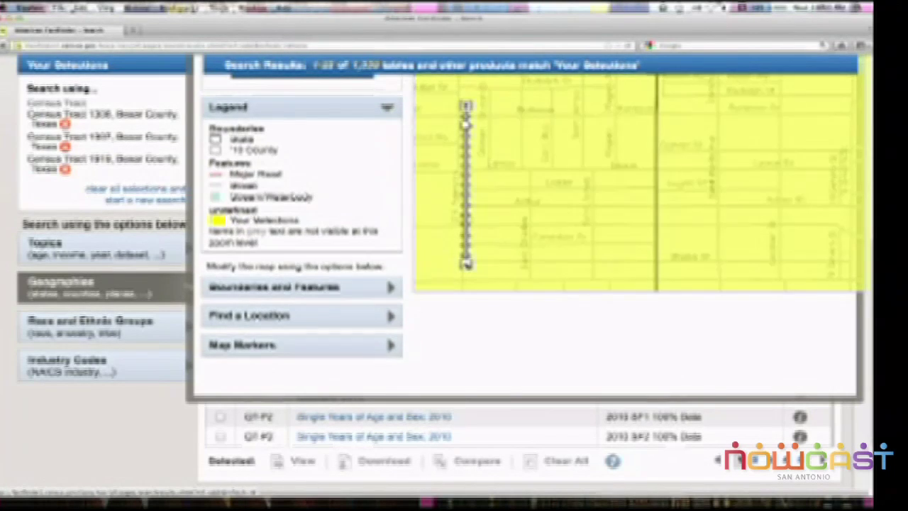
click(466, 264)
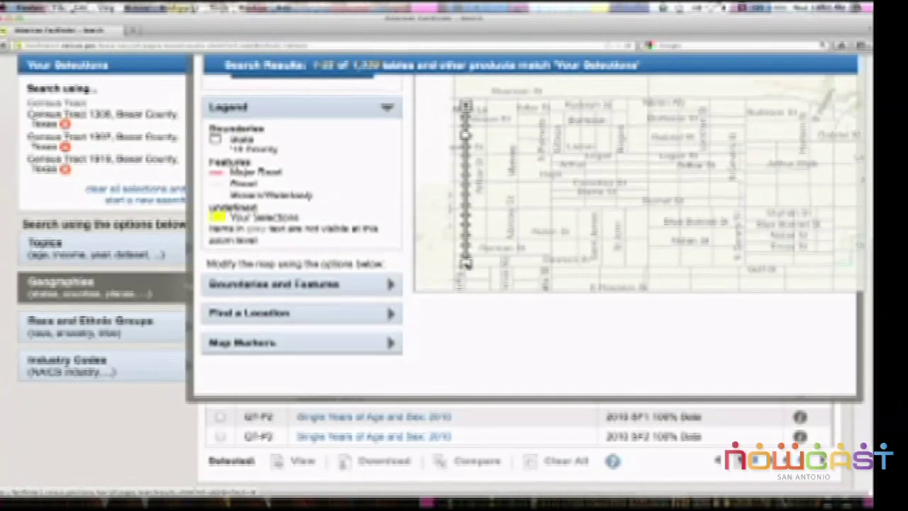
click(467, 264)
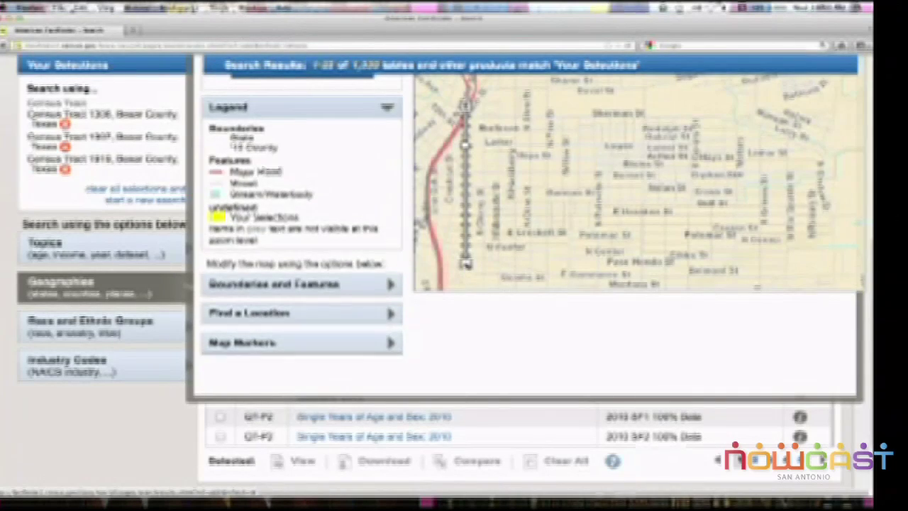
Turn on census tract boundaries on the map.
click(352, 286)
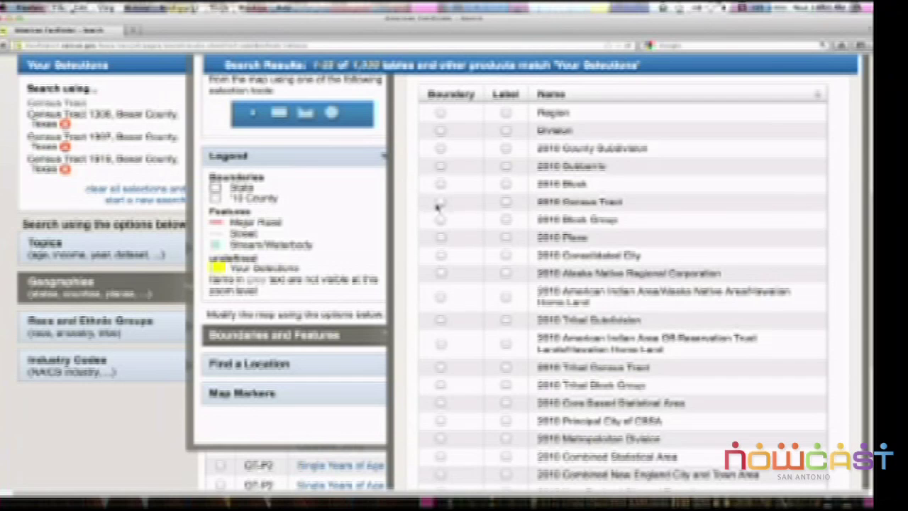
click(440, 202)
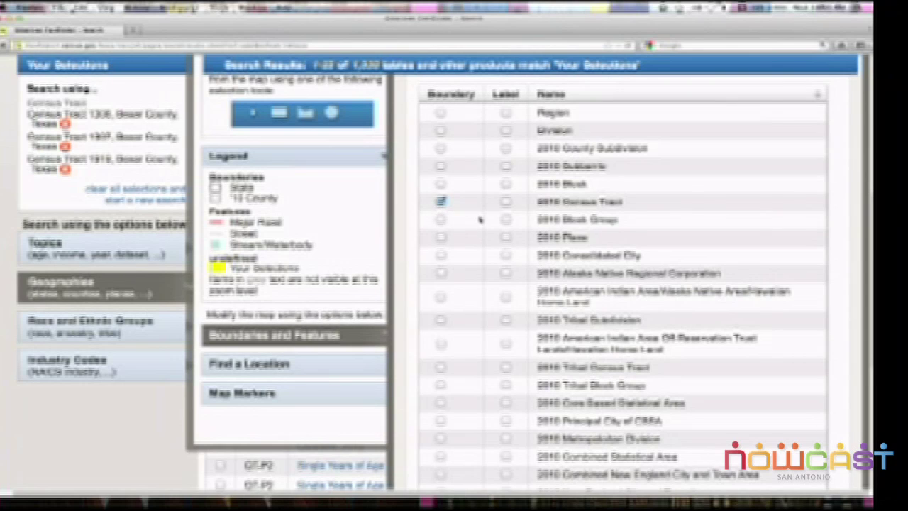
scroll(480, 220, down, 5)
scroll(484, 221, down, 3)
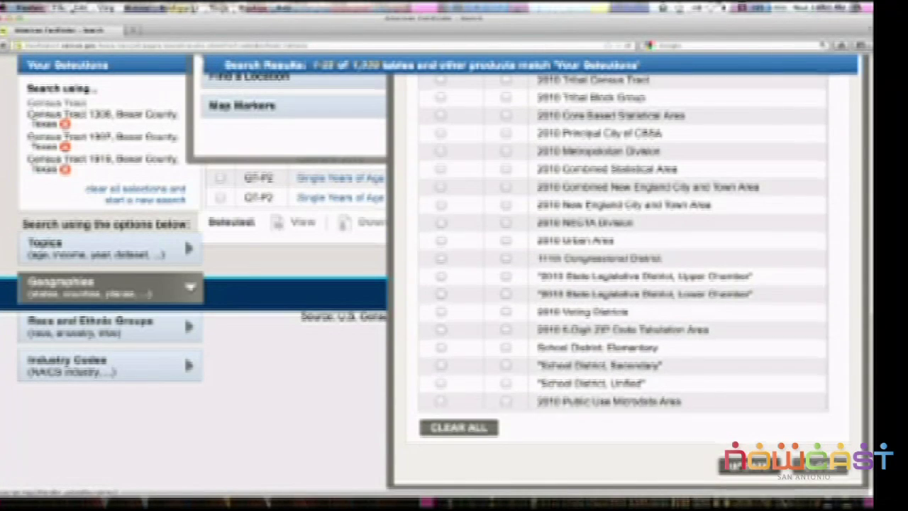
click(738, 465)
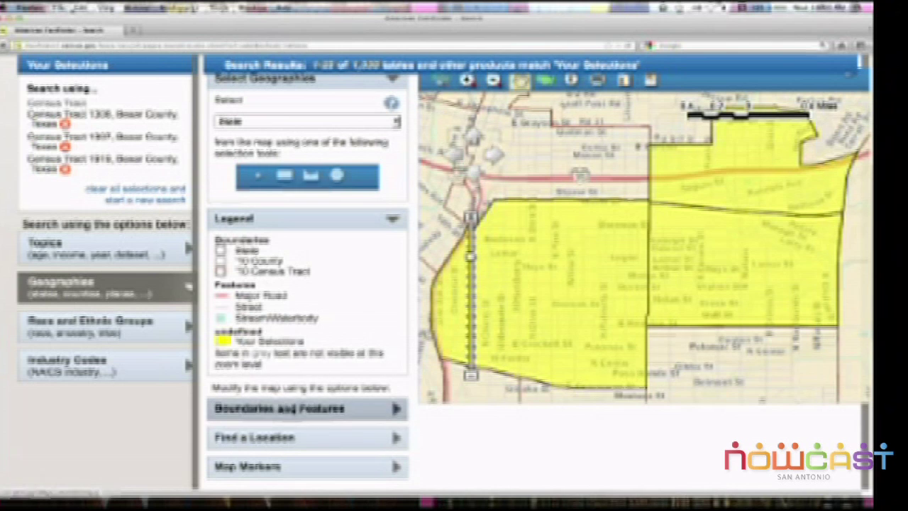
Show and label schools, and label 2010 Census Tracts, then redraw the map.
click(292, 413)
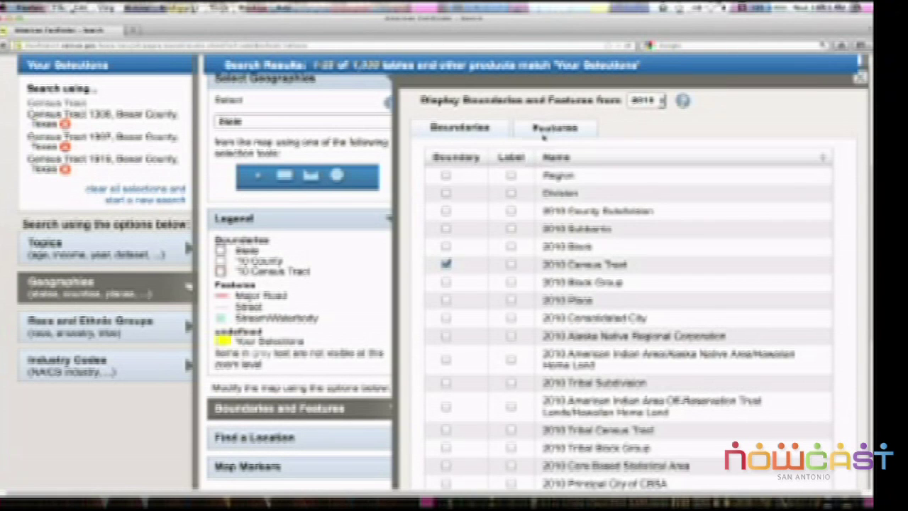
click(546, 132)
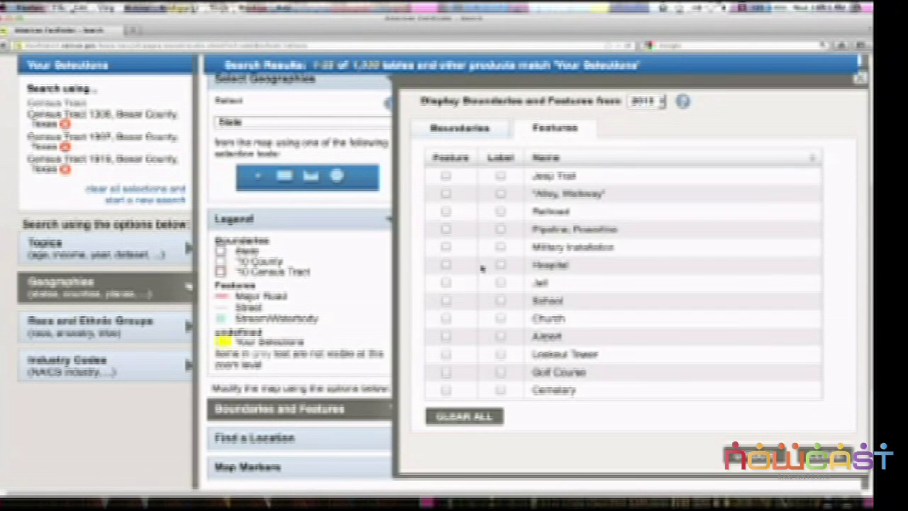
click(447, 302)
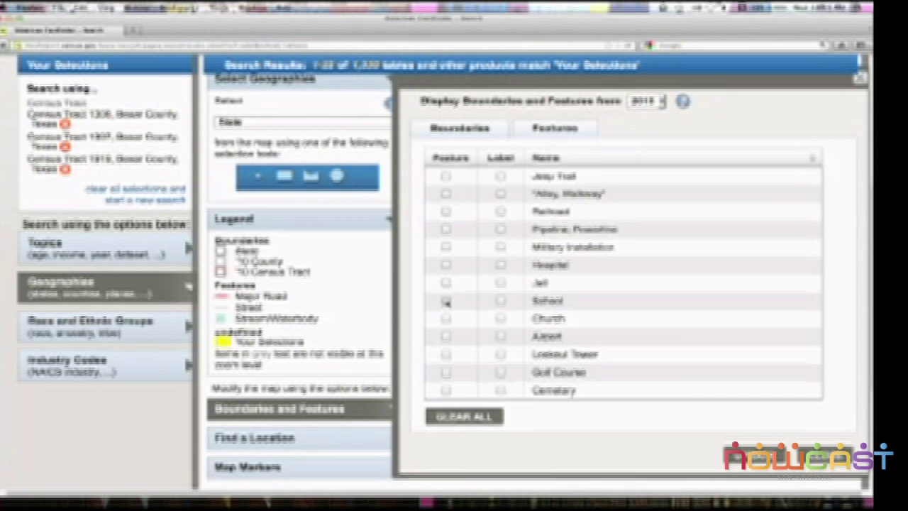
click(502, 301)
click(460, 130)
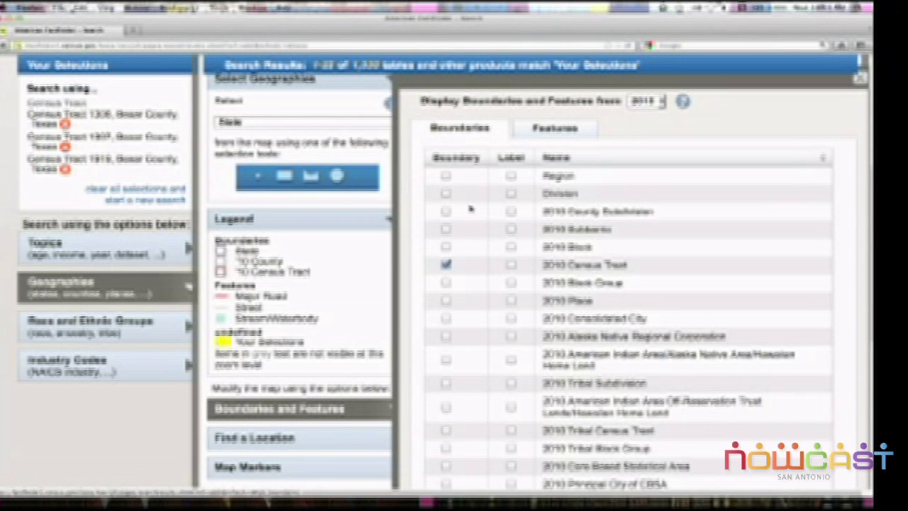
click(511, 265)
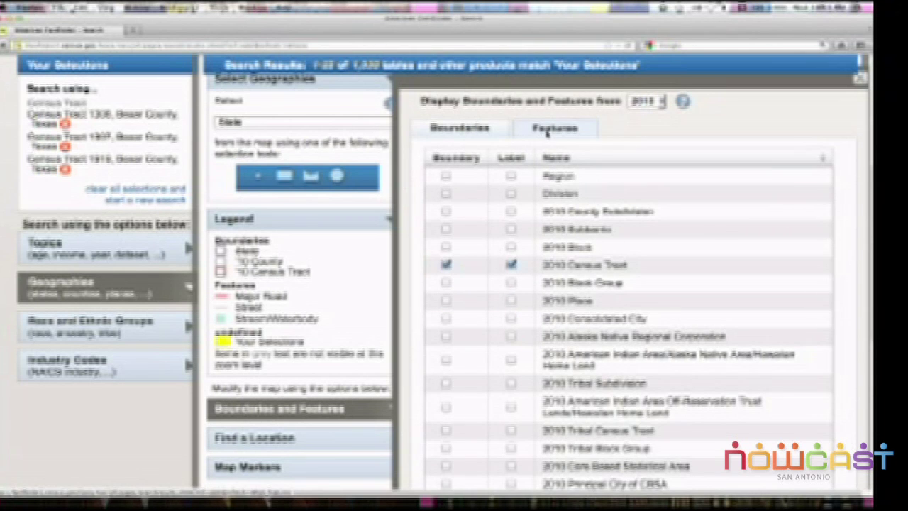
click(547, 131)
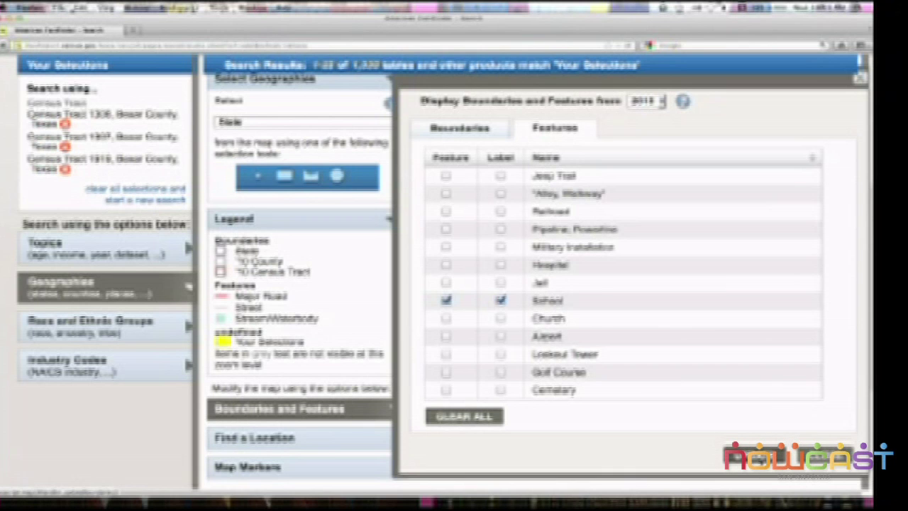
click(787, 458)
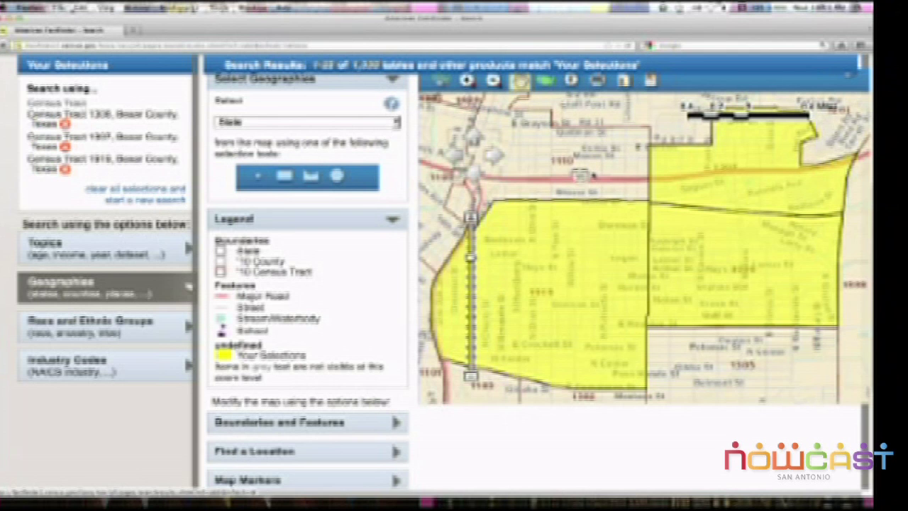
Return to the address results listing geographies for the entered San Antonio address.
click(732, 208)
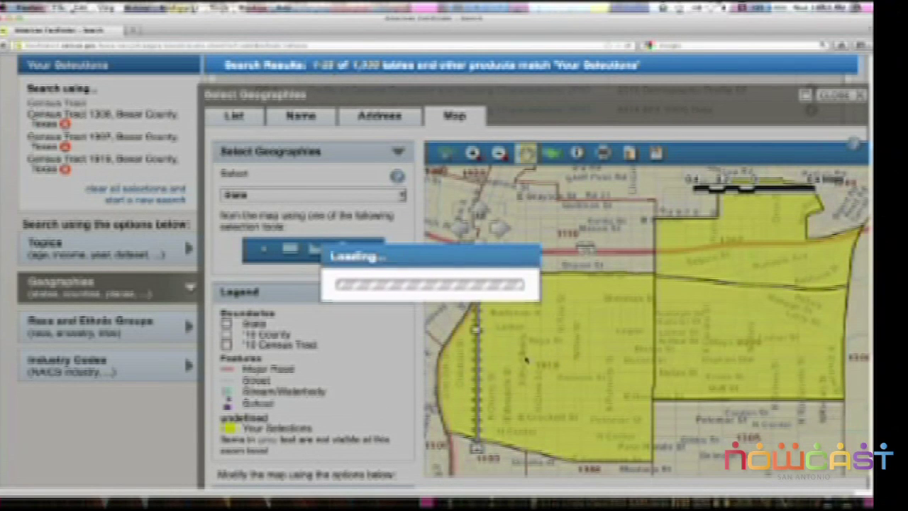
scroll(329, 339, down, 3)
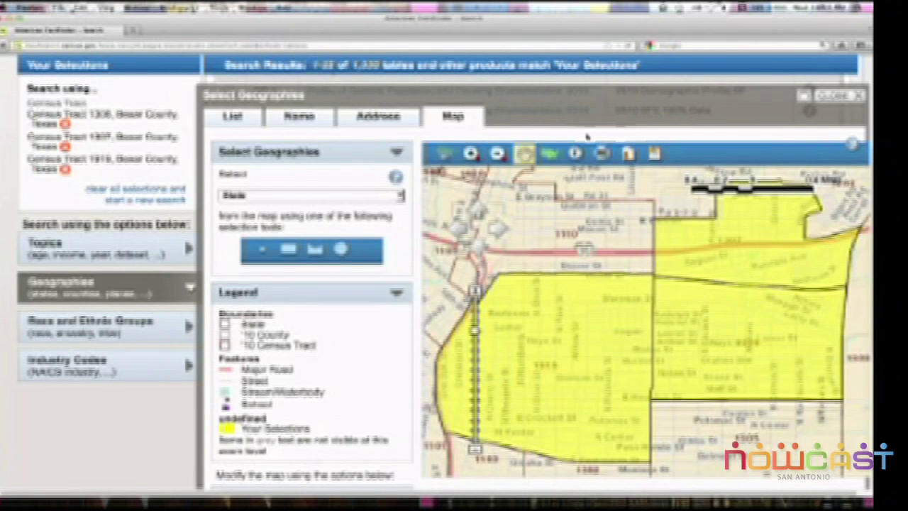
click(384, 116)
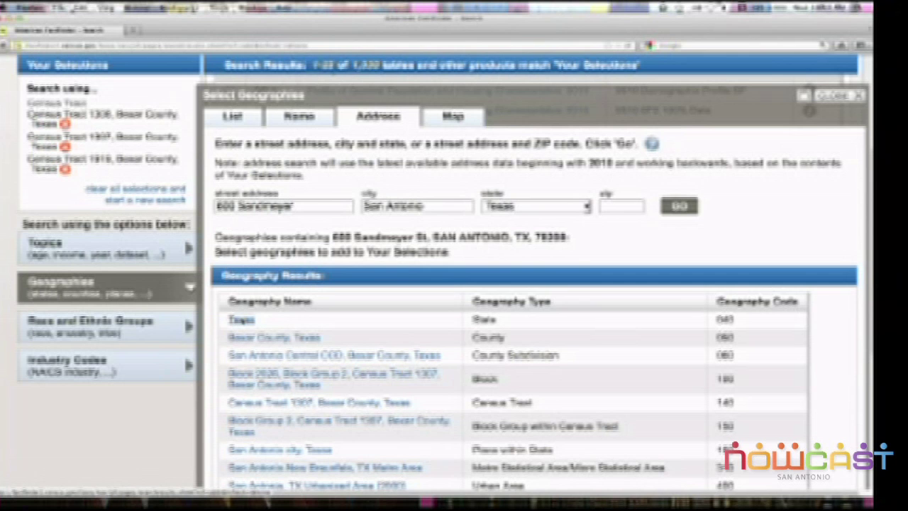
Add the state of Texas to the selections and check it on the map.
click(241, 321)
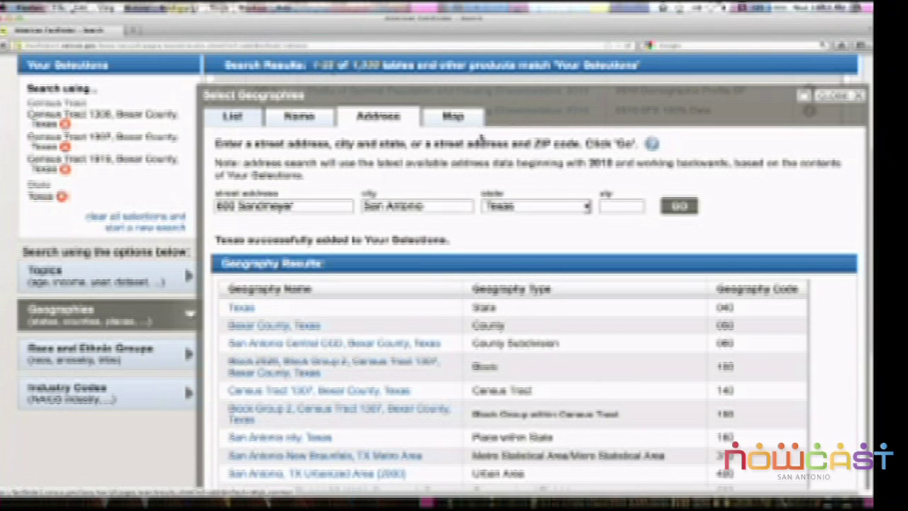
click(455, 116)
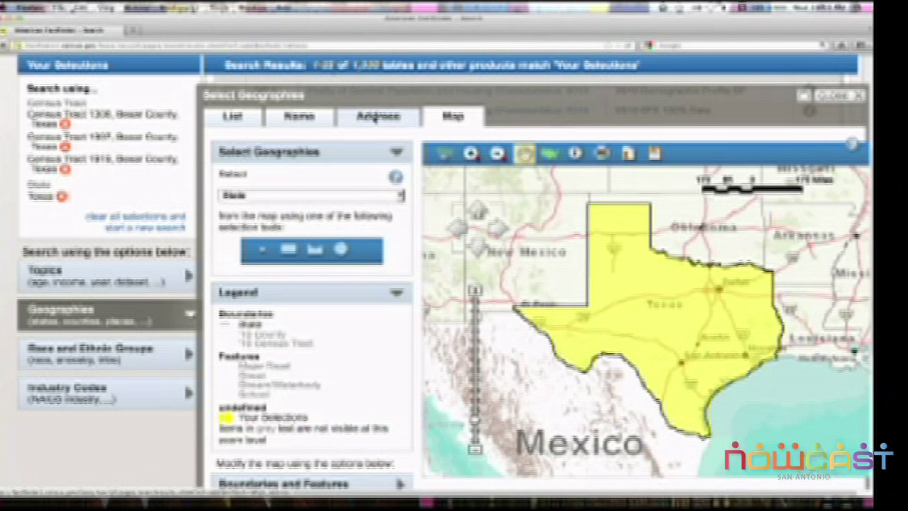
click(376, 118)
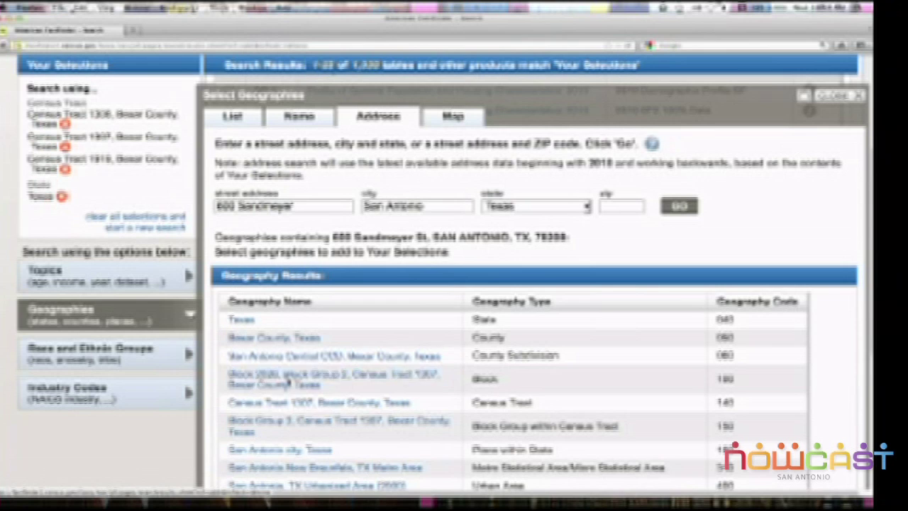
Add San Antonio city, Texas and close geography selection to see matching tables.
click(312, 451)
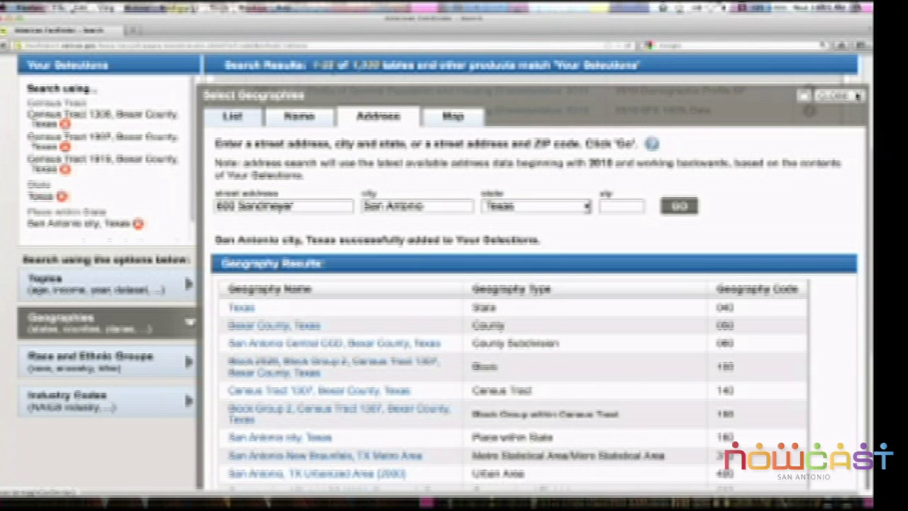
click(857, 96)
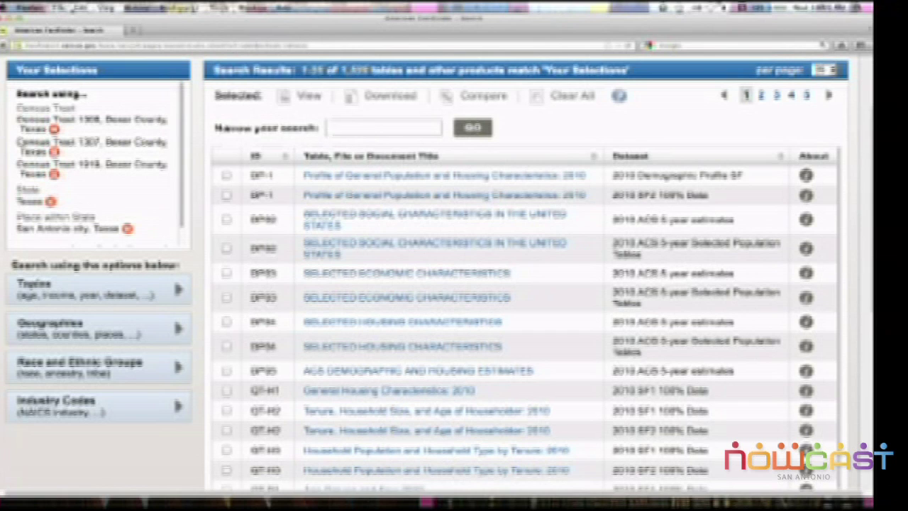
Narrow tables with 'median household income' and view the first result, B19013.
drag(216, 128, 309, 133)
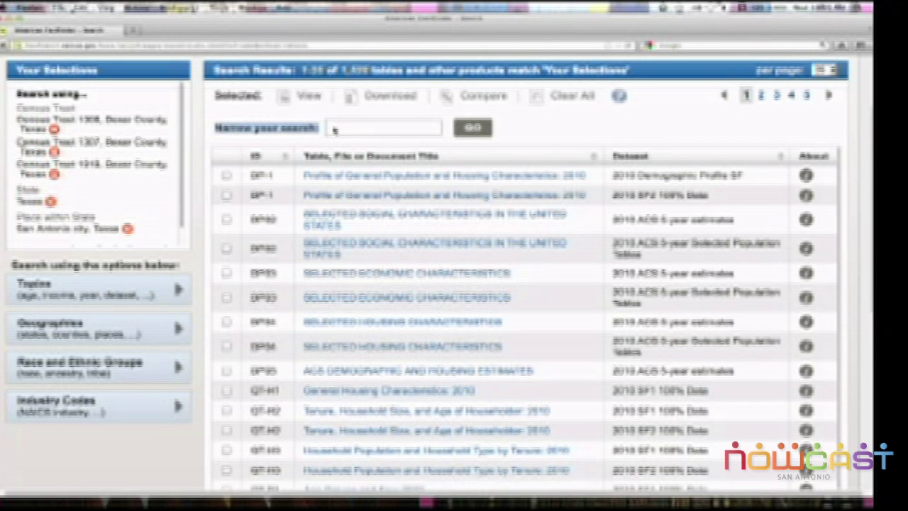
click(335, 130)
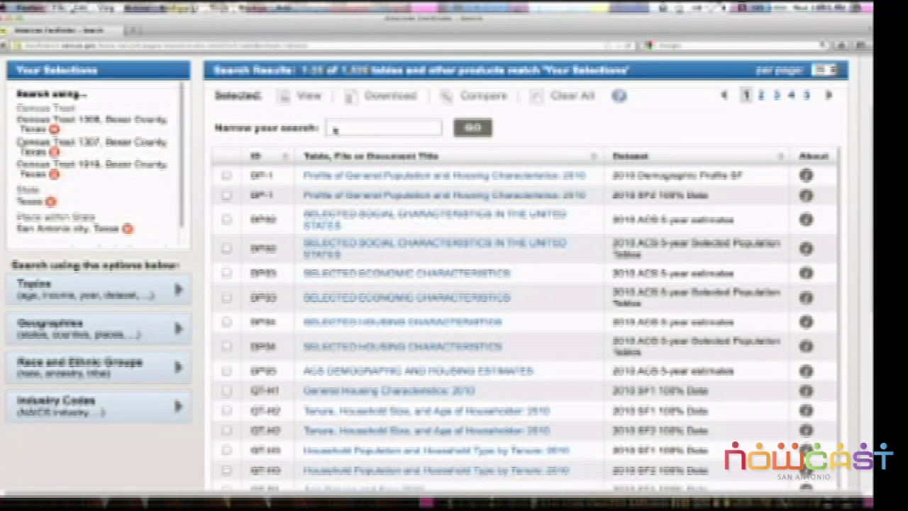
text(median h)
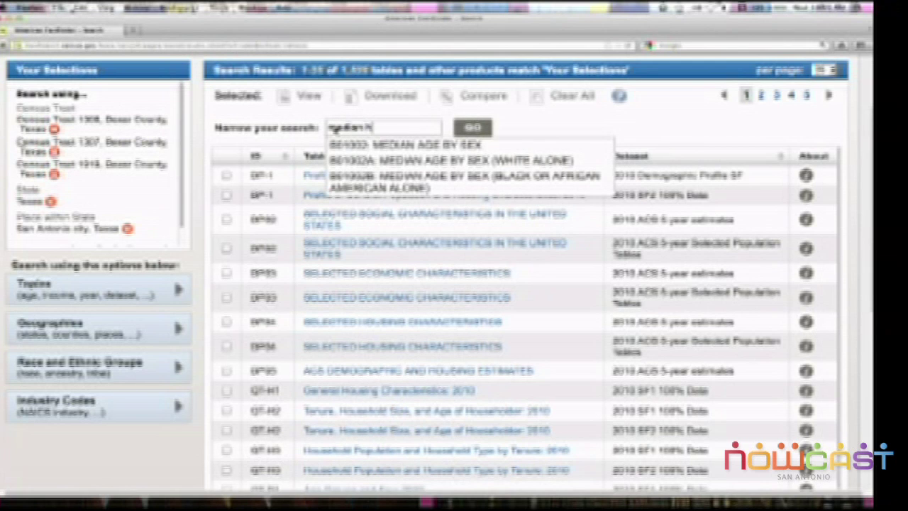
text(ouse)
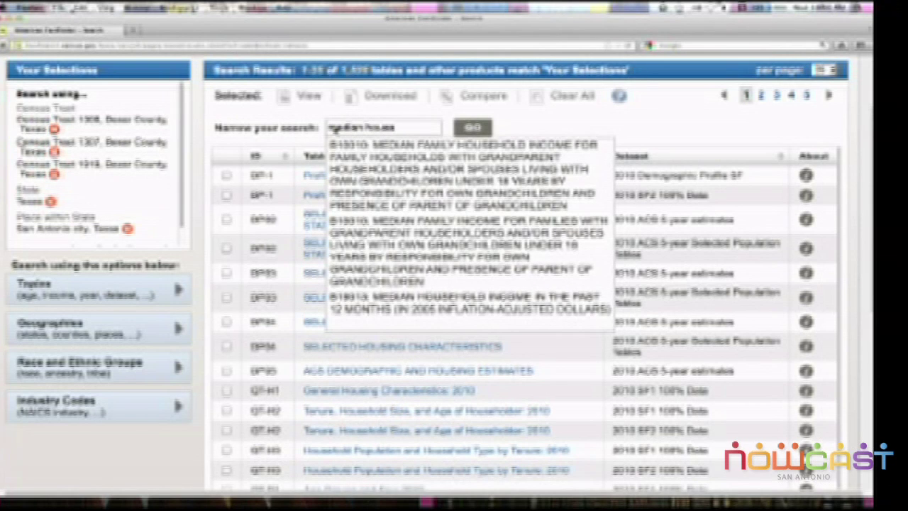
text(hold)
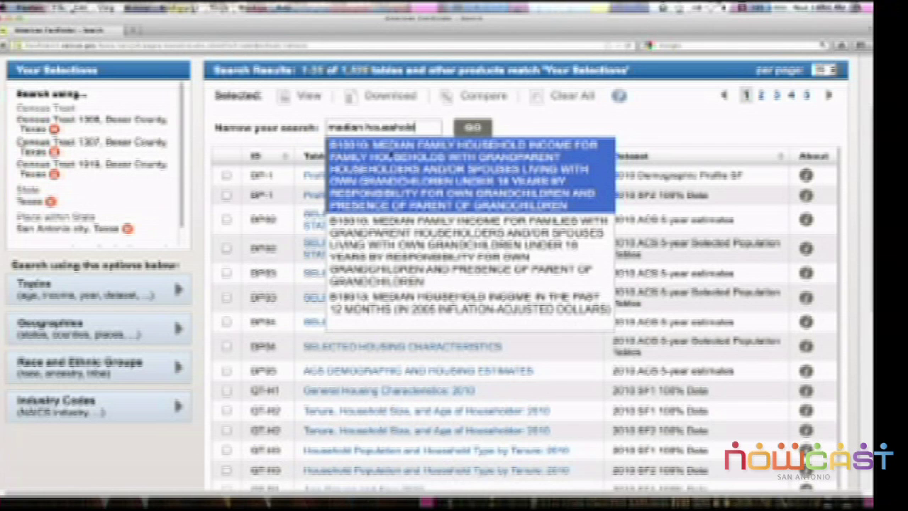
text(income)
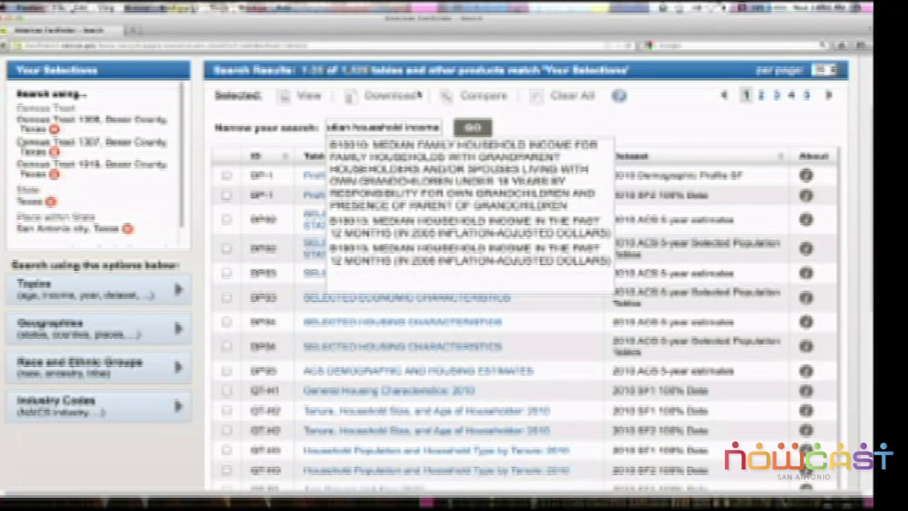
click(473, 128)
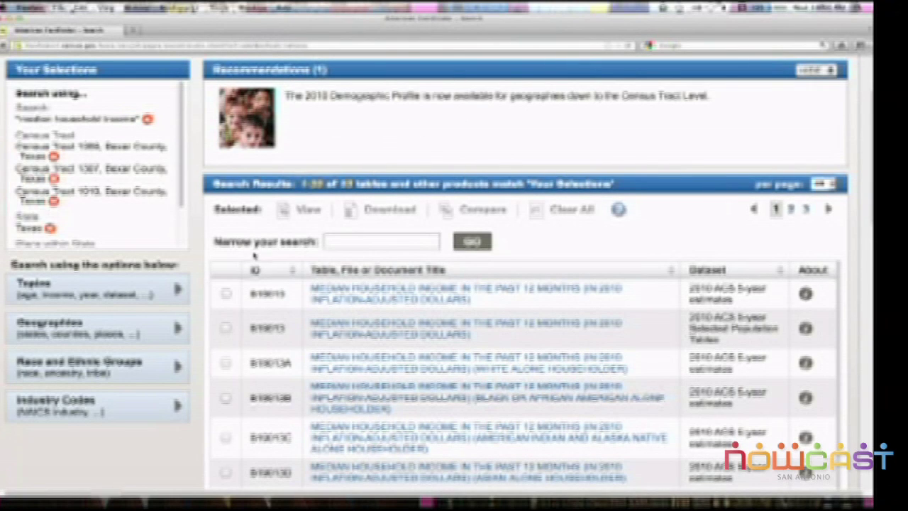
click(226, 293)
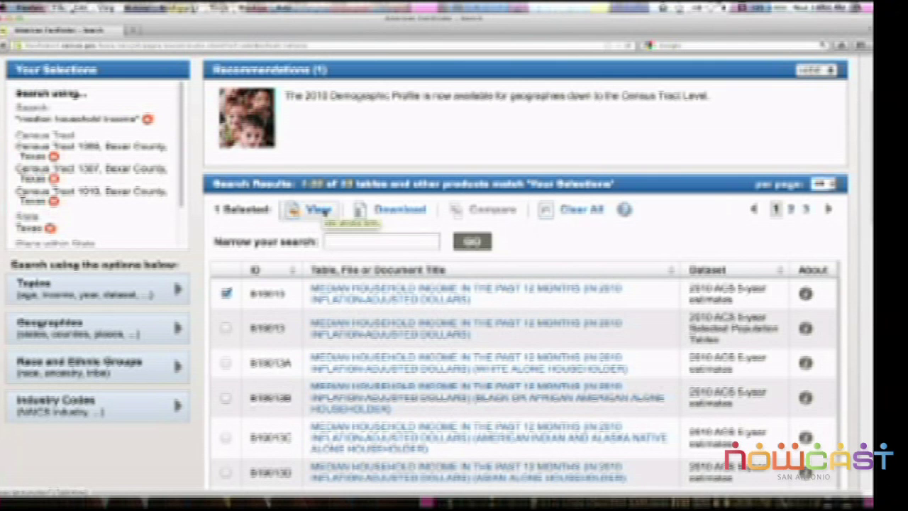
click(317, 211)
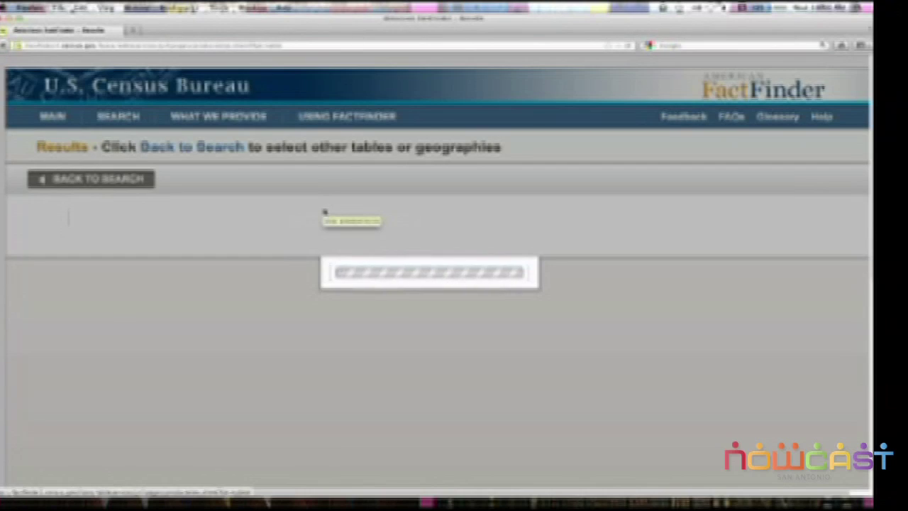
scroll(424, 279, down, 4)
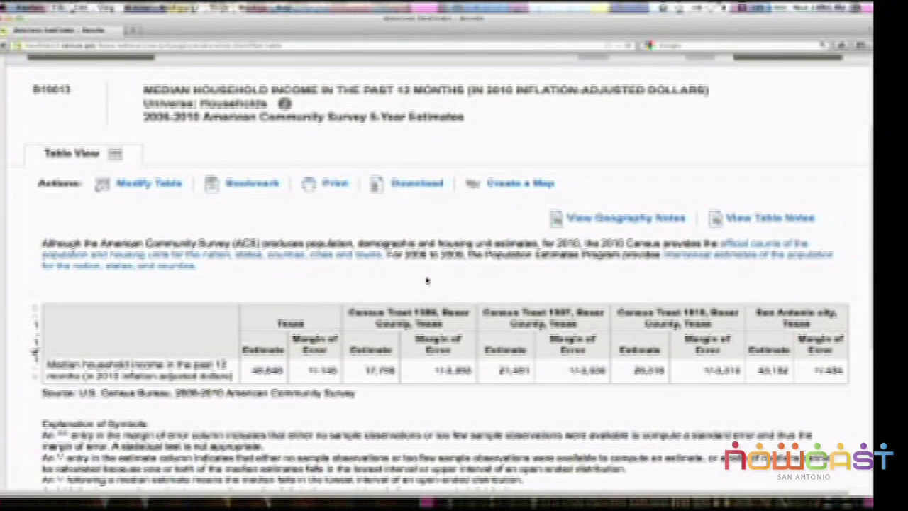
scroll(427, 280, down, 1)
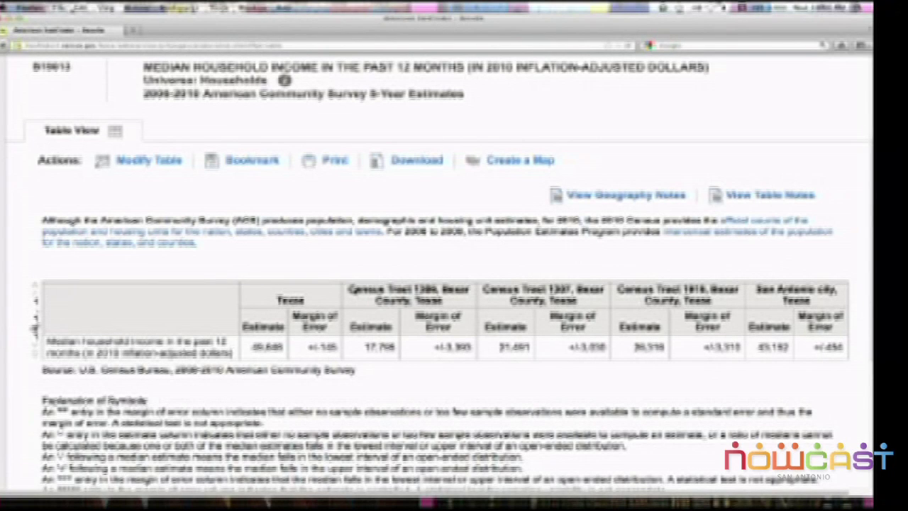
drag(349, 288, 444, 304)
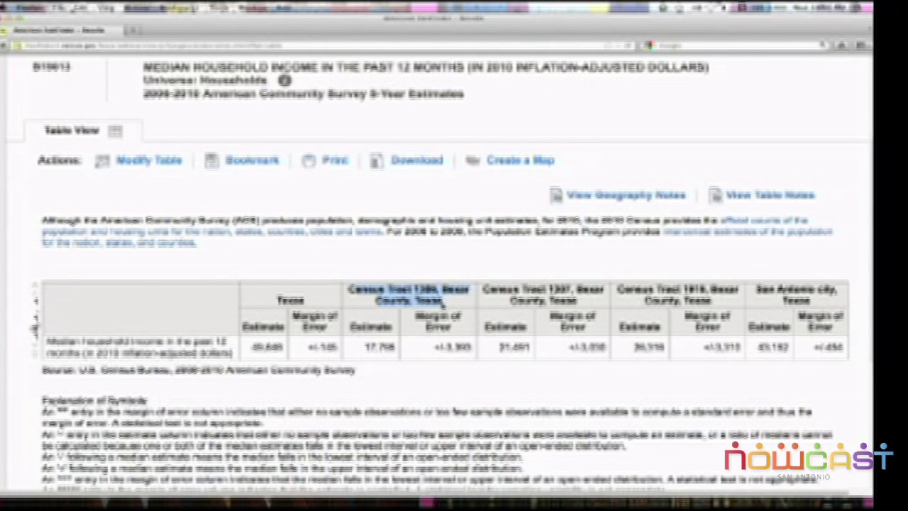
click(479, 305)
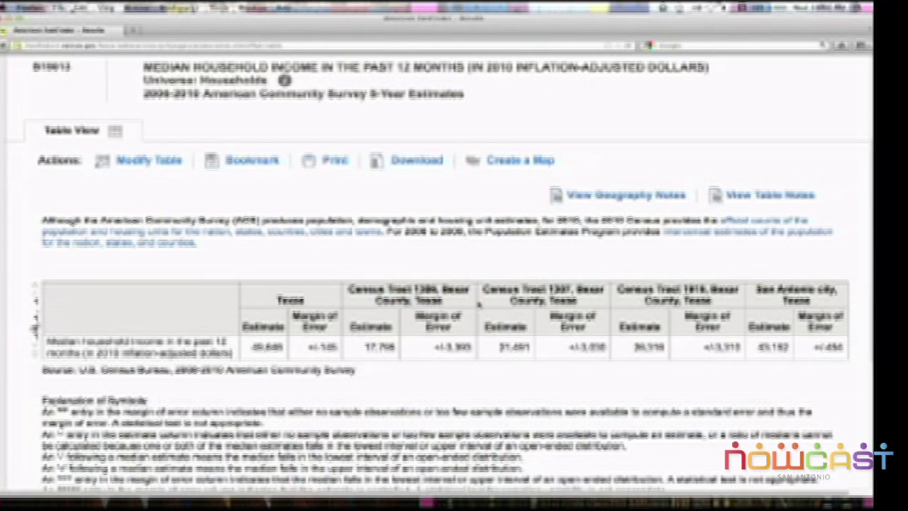
drag(483, 288, 584, 304)
click(620, 287)
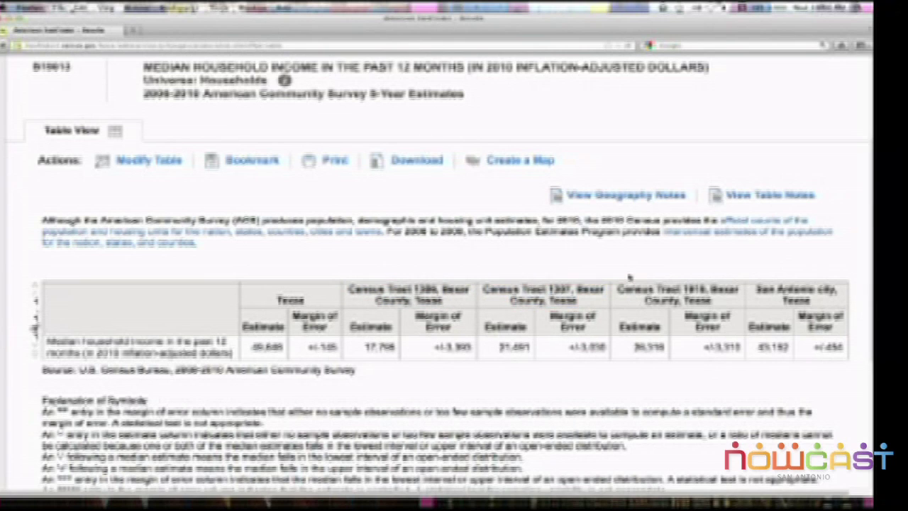
drag(618, 288, 718, 304)
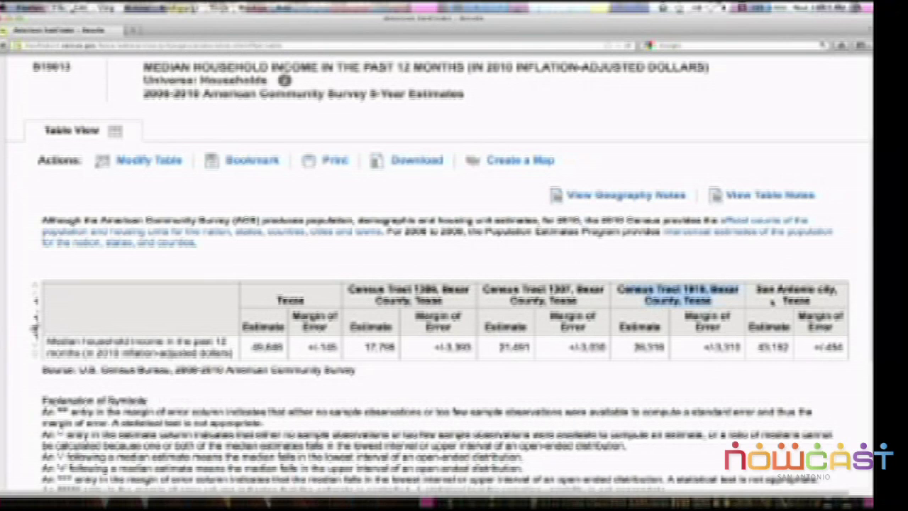
drag(756, 289, 808, 302)
click(688, 271)
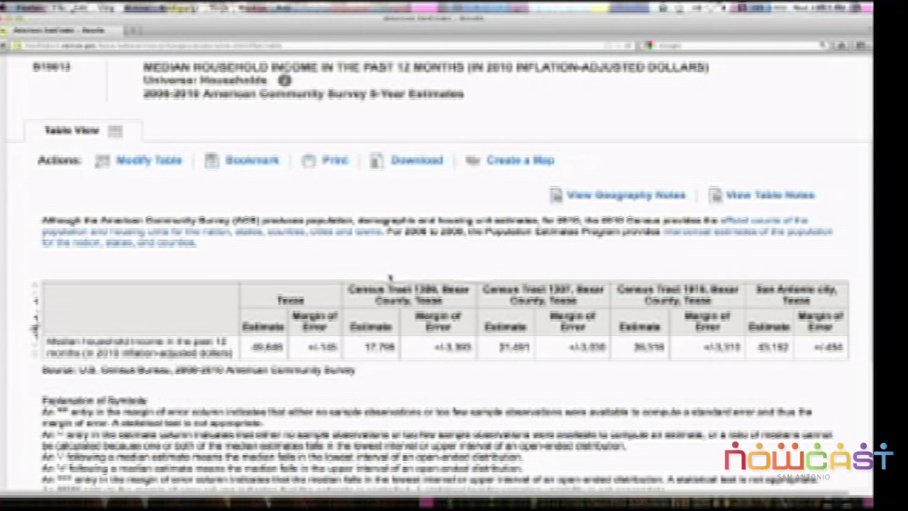
drag(277, 299, 308, 299)
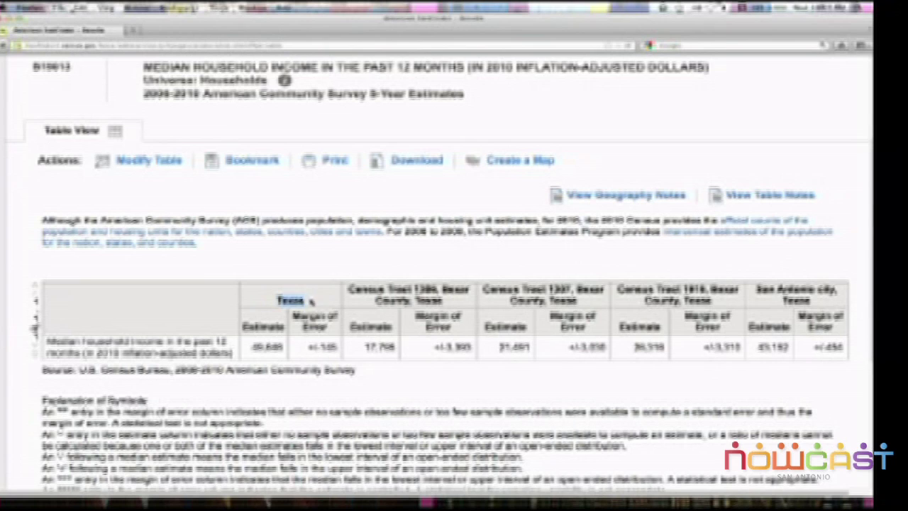
click(338, 274)
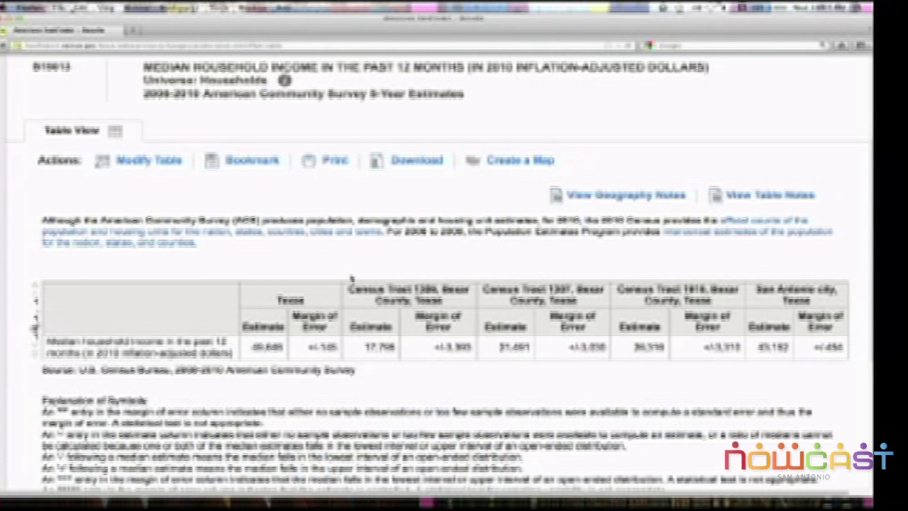
scroll(350, 279, down, 1)
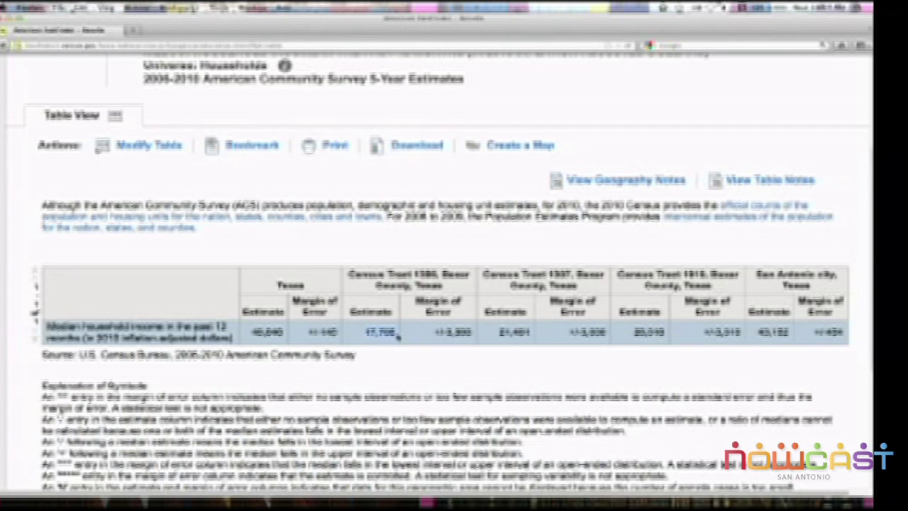
double_click(396, 334)
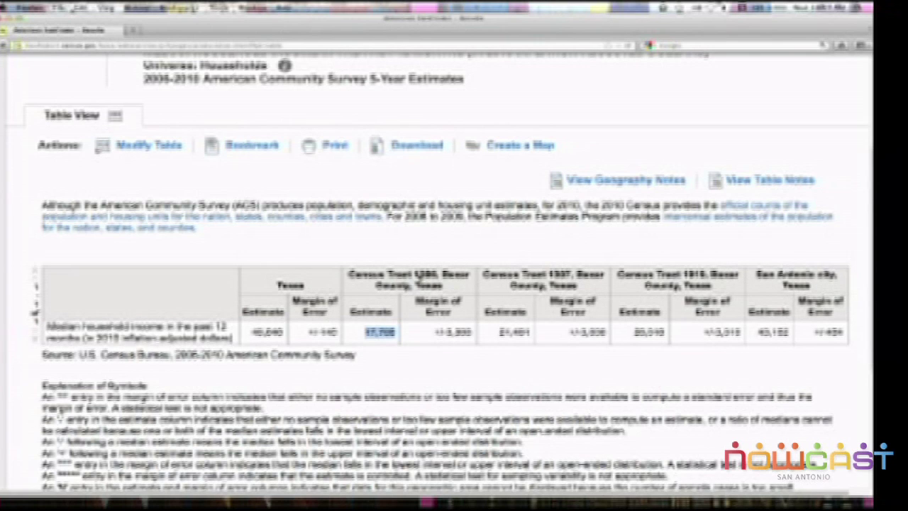
click(511, 332)
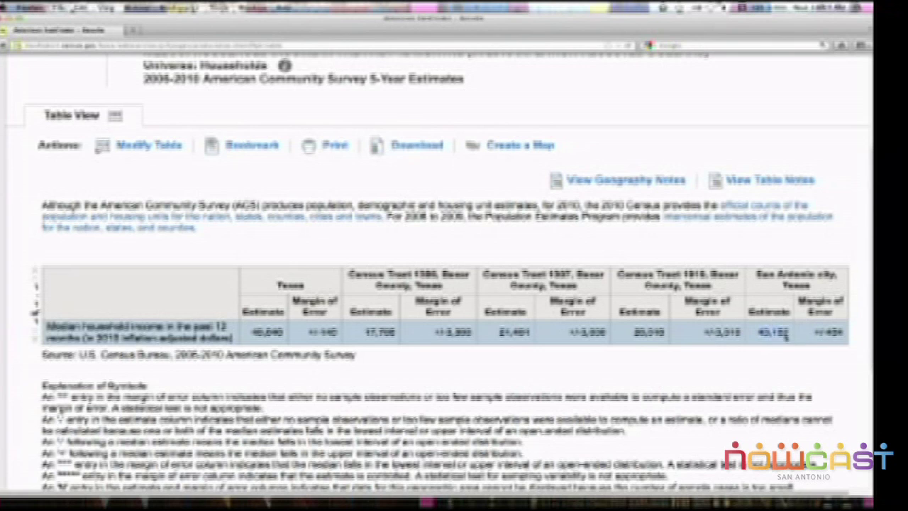
double_click(780, 333)
double_click(366, 334)
click(326, 241)
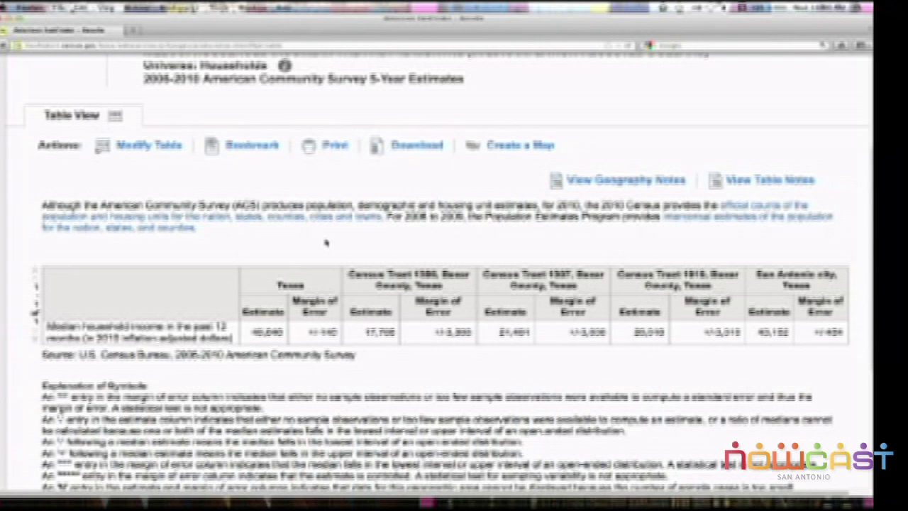
scroll(326, 243, up, 2)
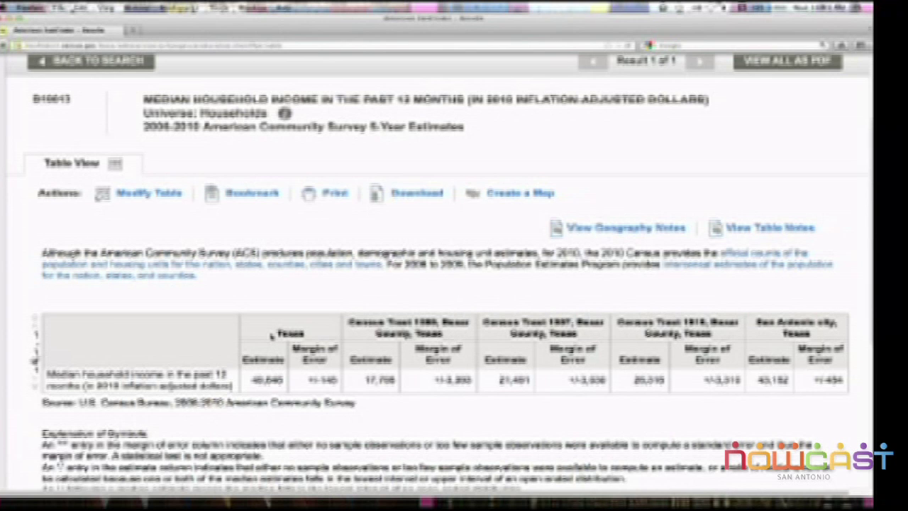
scroll(369, 320, up, 1)
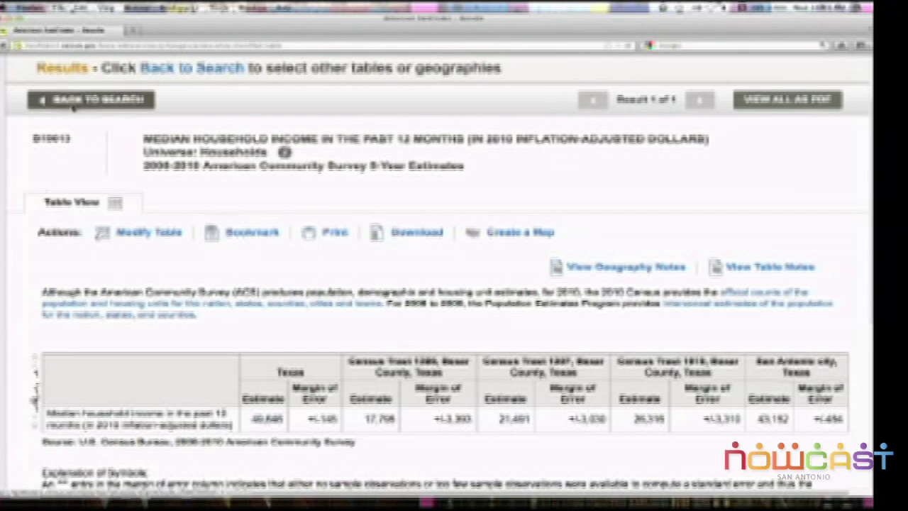
Go back to search results and remove the 'median household income' search term.
click(74, 102)
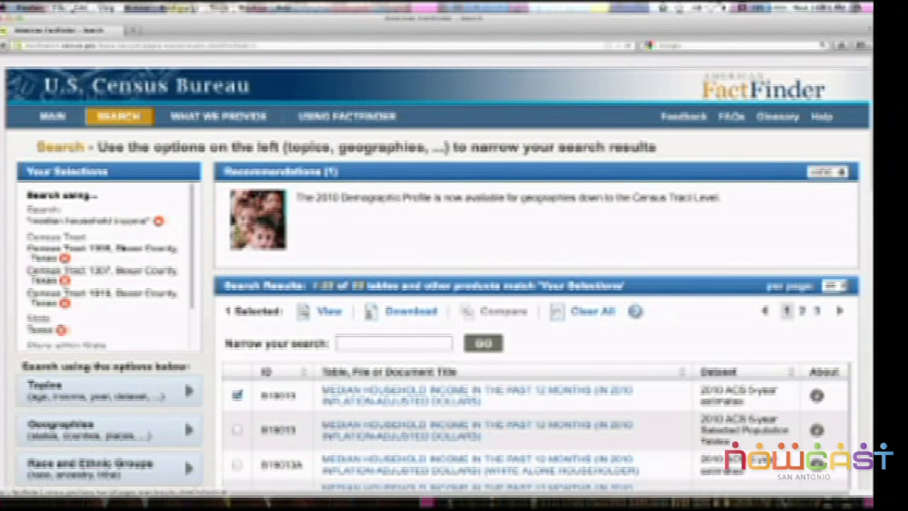
scroll(144, 271, down, 2)
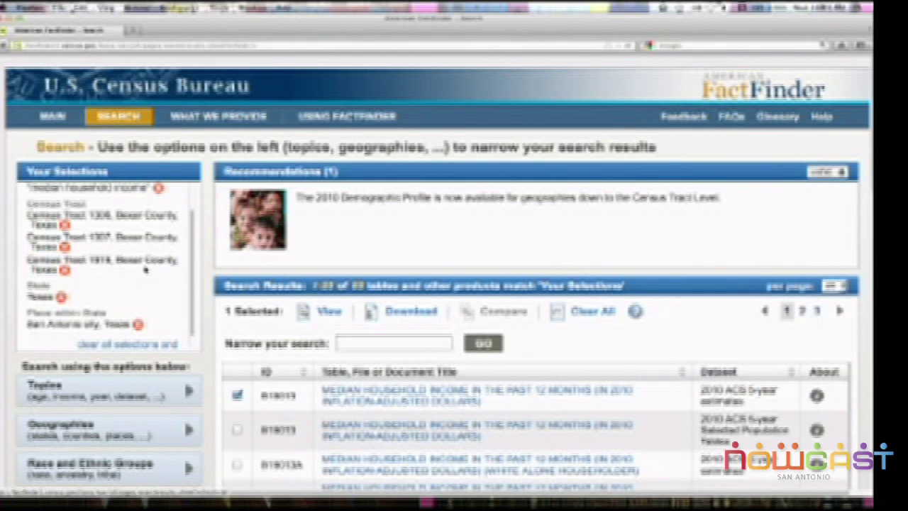
scroll(146, 268, up, 2)
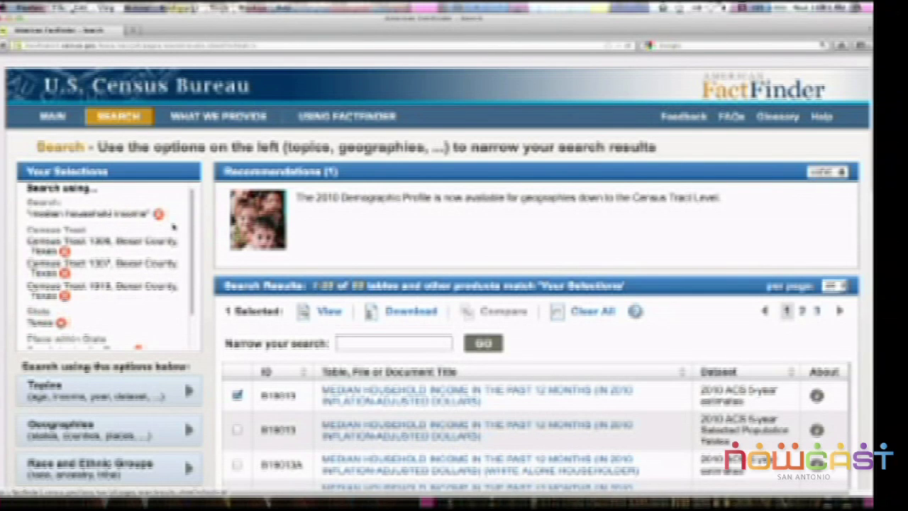
scroll(173, 226, down, 3)
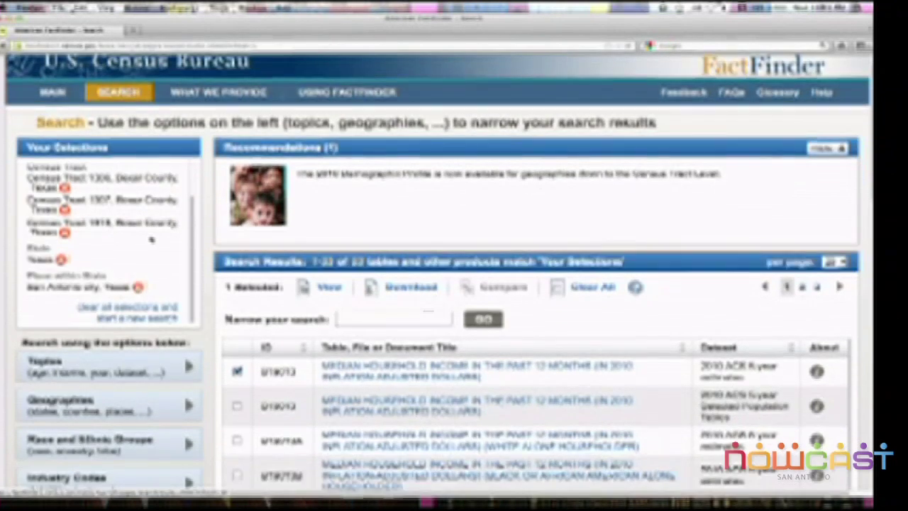
scroll(142, 227, up, 1)
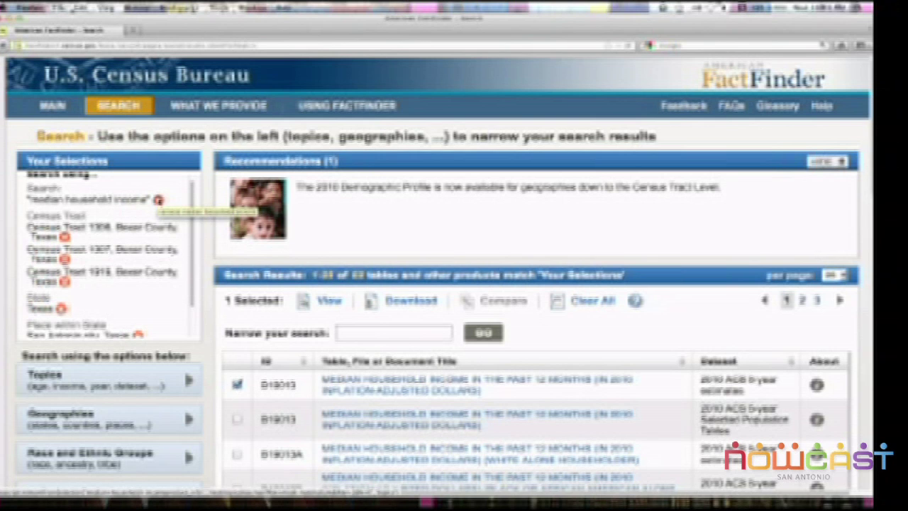
click(158, 201)
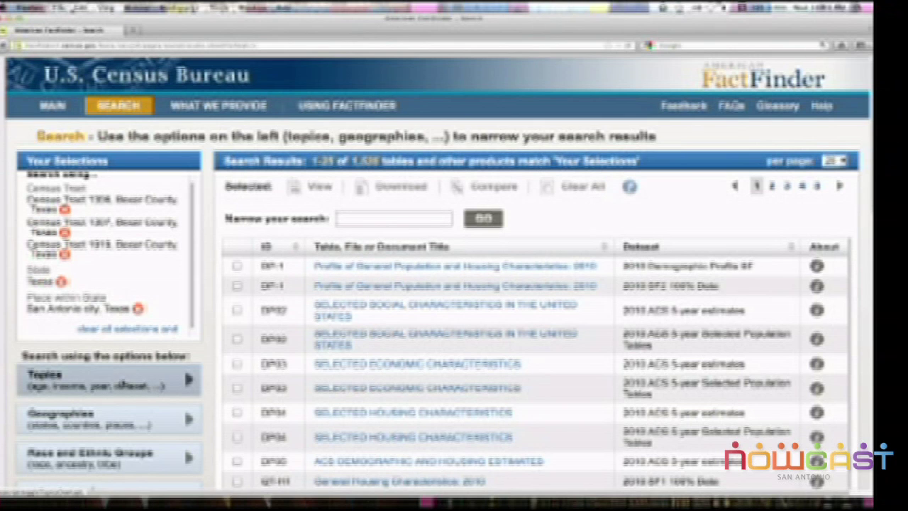
Bring up the Select Topics list of topic categories.
scroll(107, 380, down, 1)
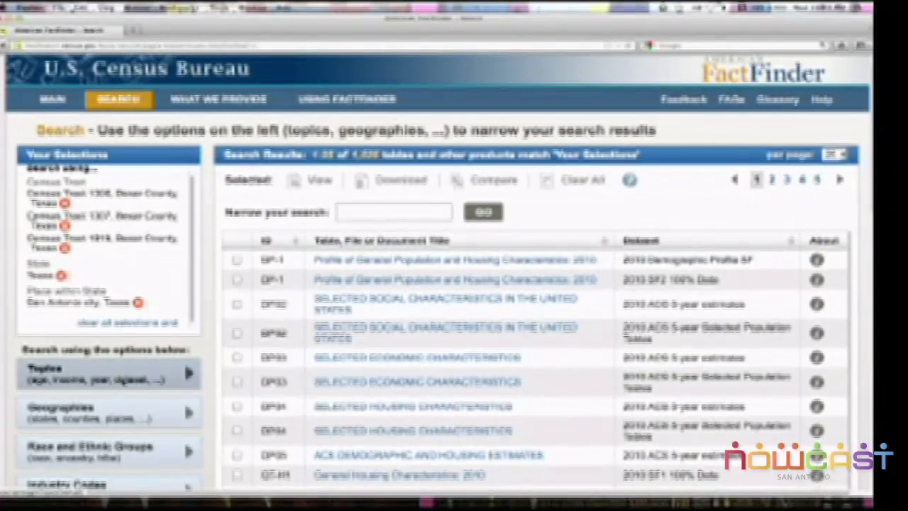
scroll(125, 384, down, 2)
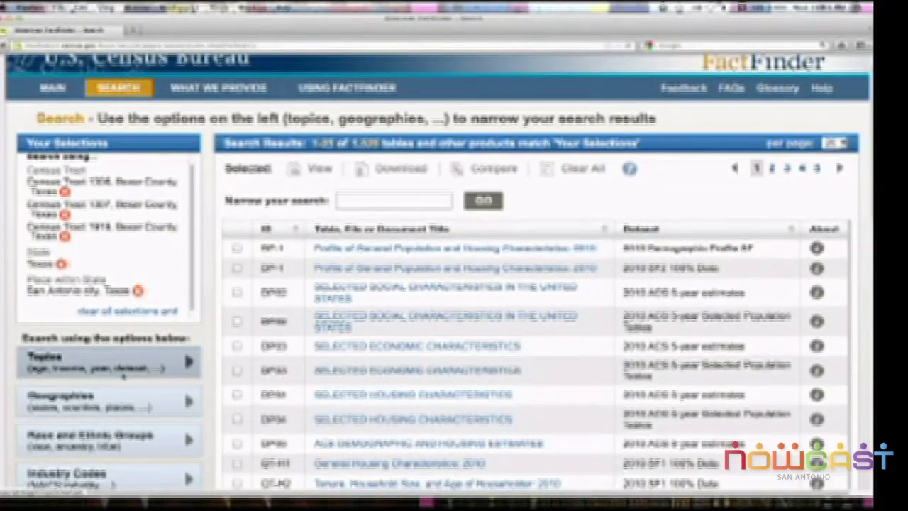
scroll(128, 358, down, 3)
click(122, 345)
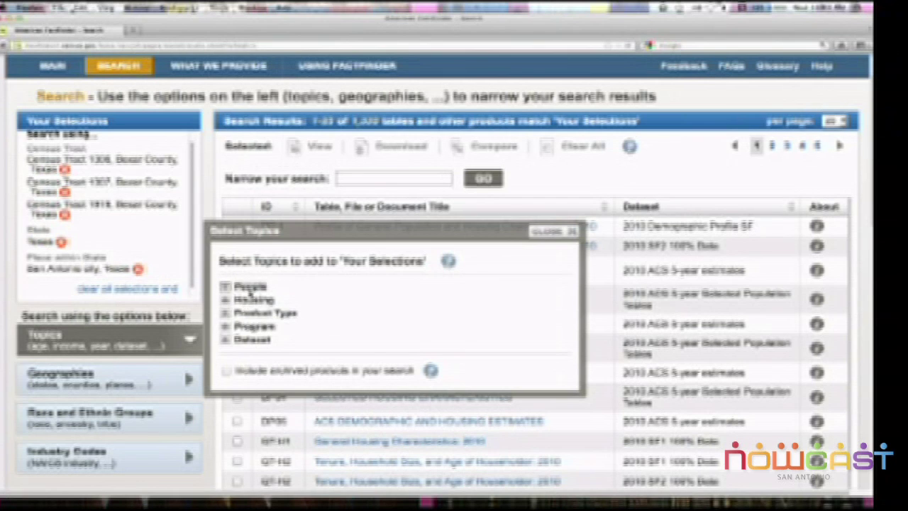
Under People > Poverty, add the Food Stamps/SNAP topic to Your Selections.
click(225, 287)
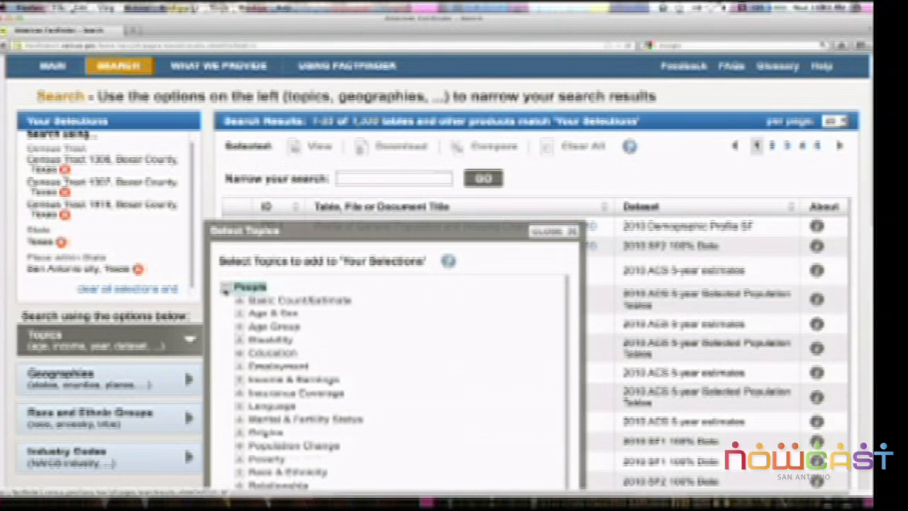
scroll(312, 363, down, 1)
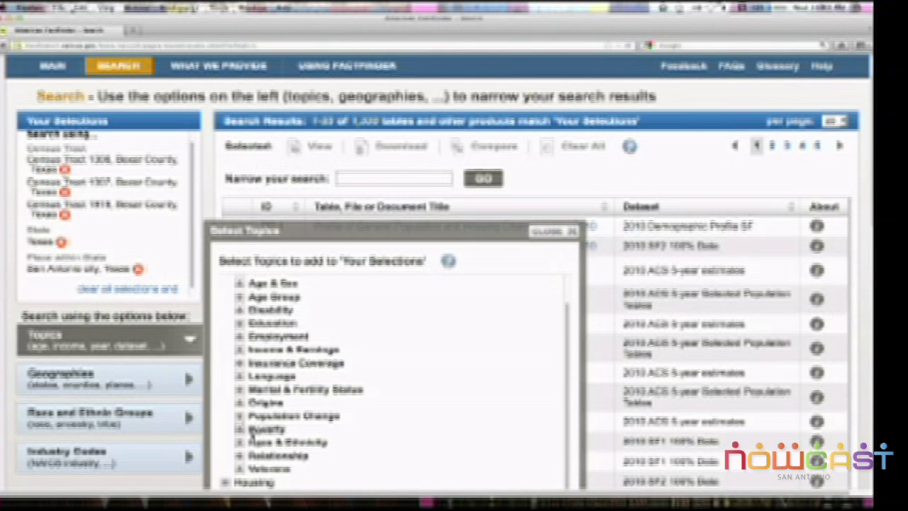
click(239, 430)
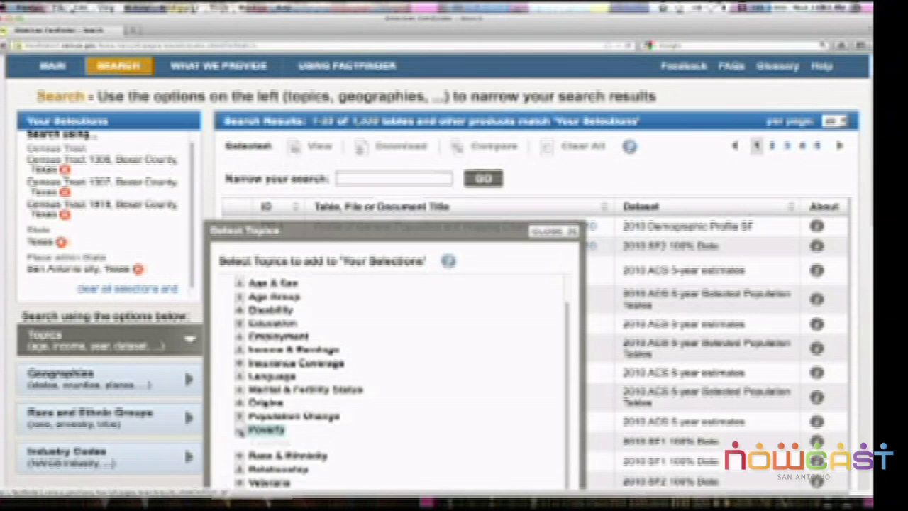
scroll(346, 420, down, 1)
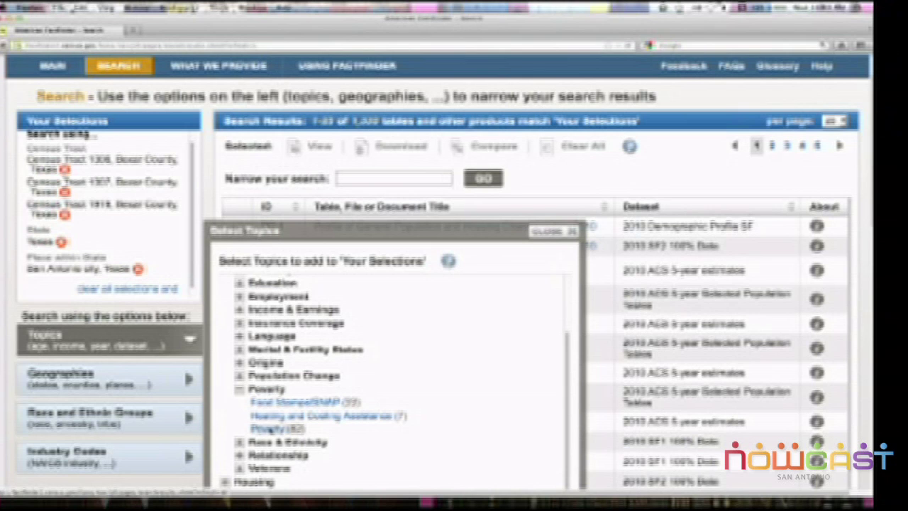
scroll(271, 431, right, 2)
scroll(270, 431, left, 2)
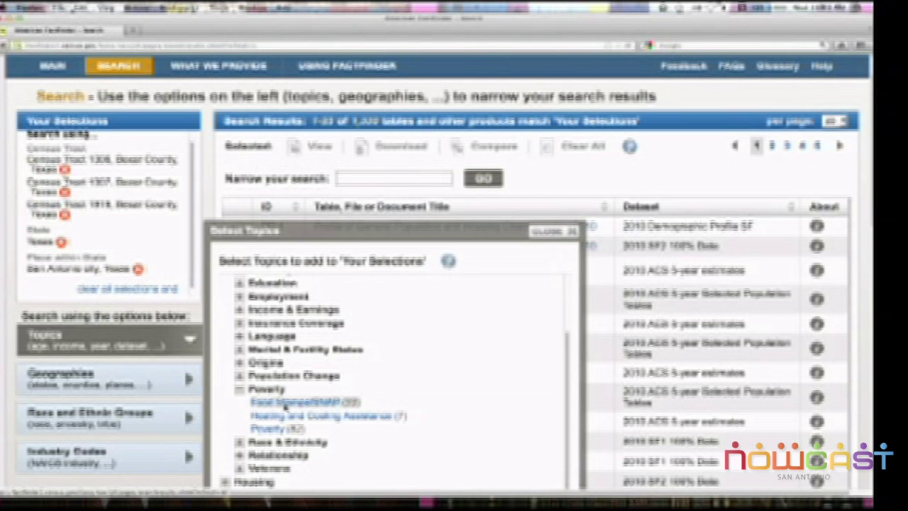
click(285, 402)
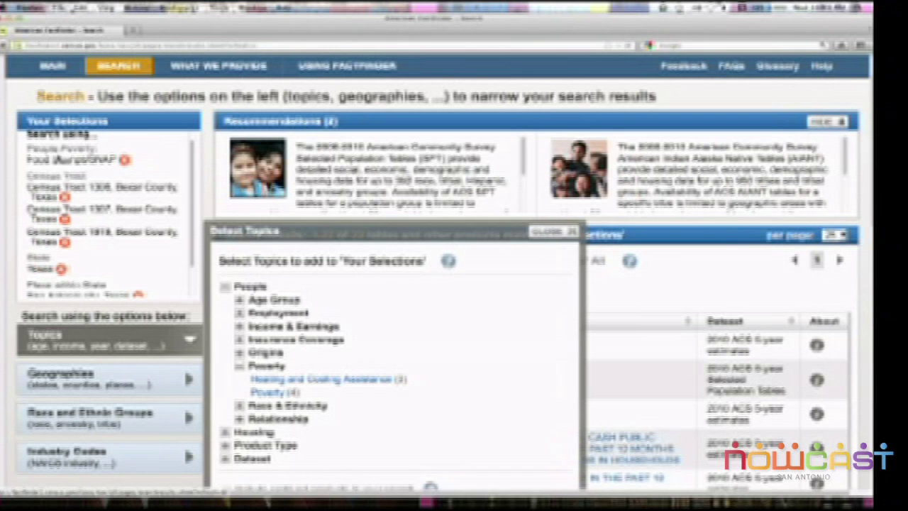
Close the topic chooser and check the S2201 FOOD STAMPS/SNAP table in the results list.
click(555, 231)
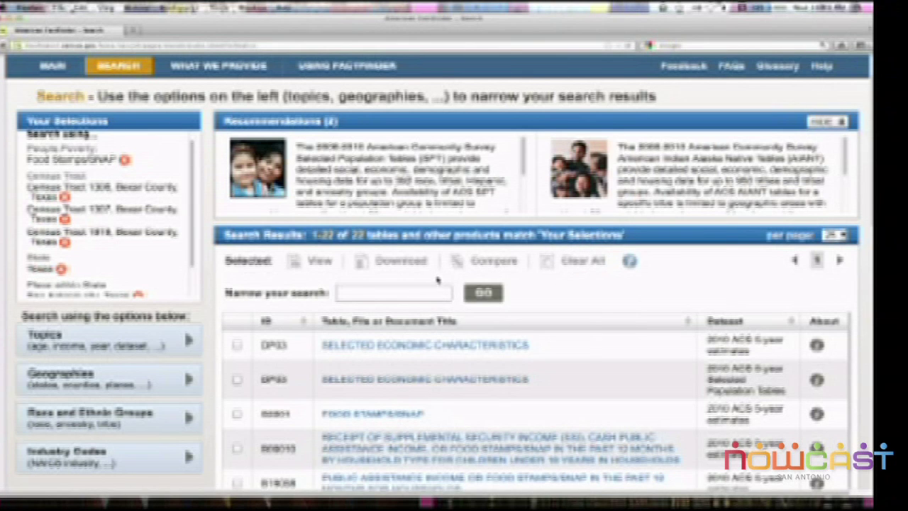
scroll(421, 313, down, 2)
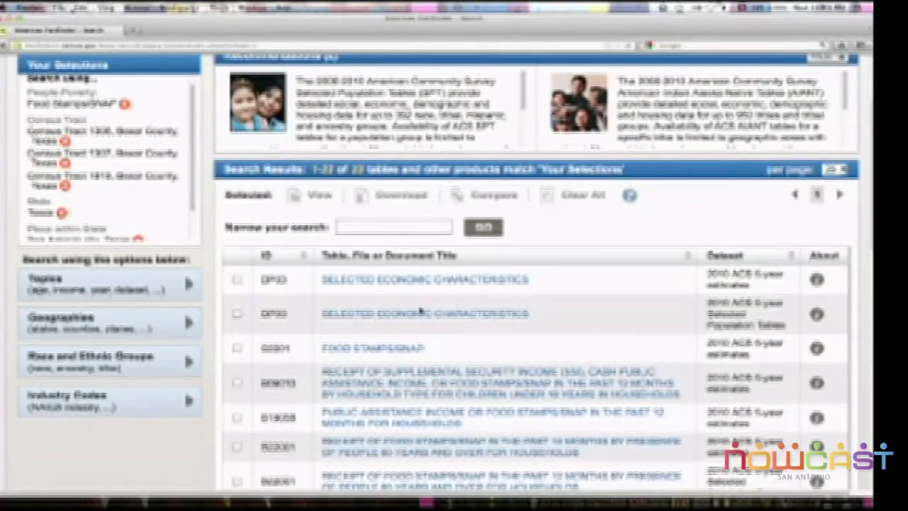
scroll(422, 313, down, 1)
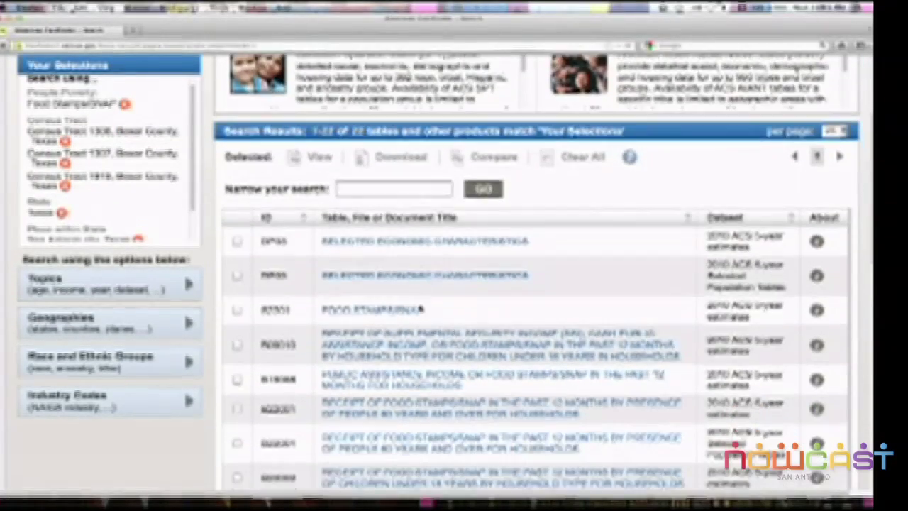
scroll(421, 310, down, 1)
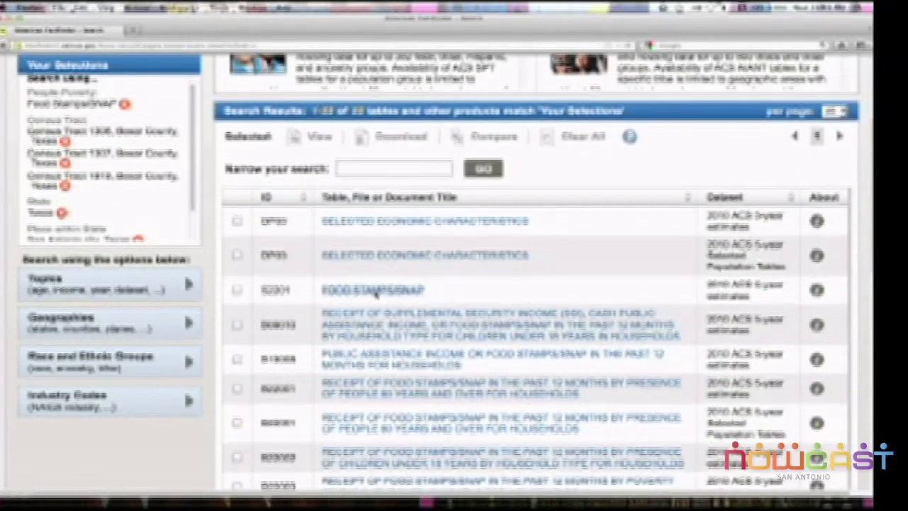
click(237, 290)
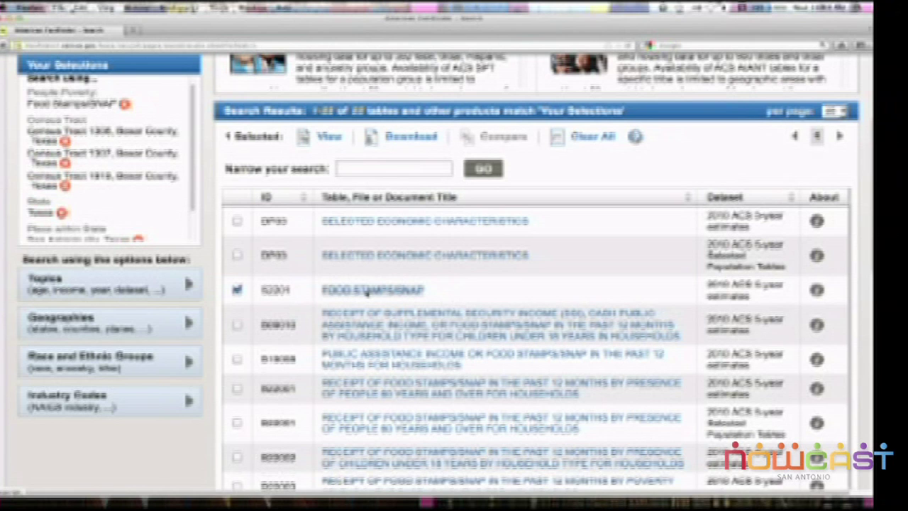
View the checked S2201 Food Stamps/SNAP table and scroll through its Texas and Bexar County estimates.
click(321, 139)
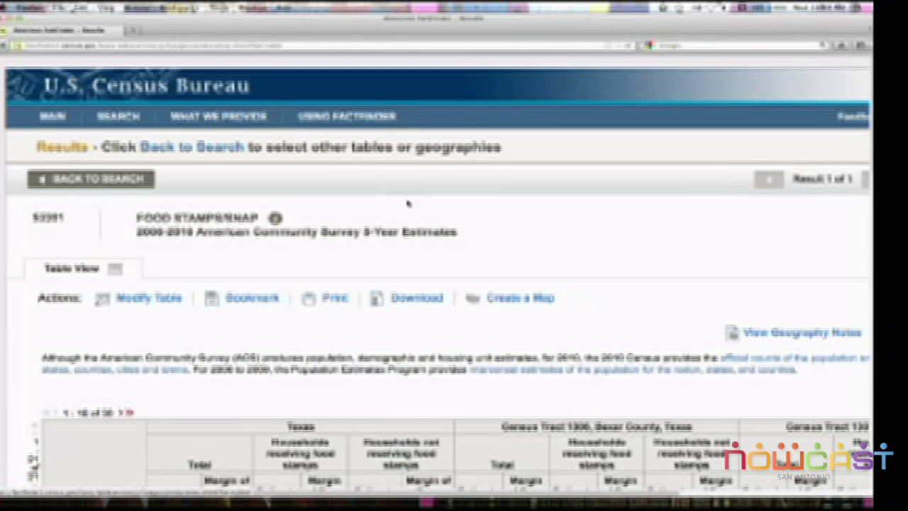
scroll(411, 205, down, 2)
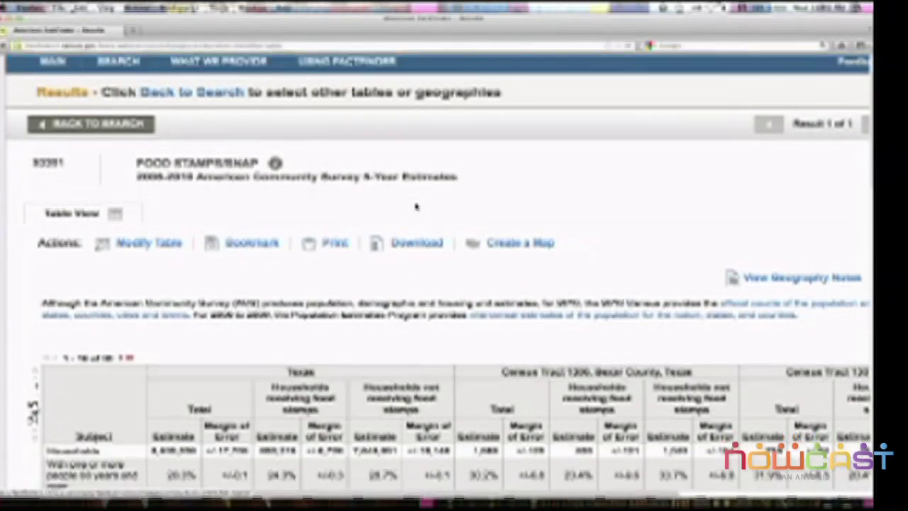
scroll(416, 207, down, 1)
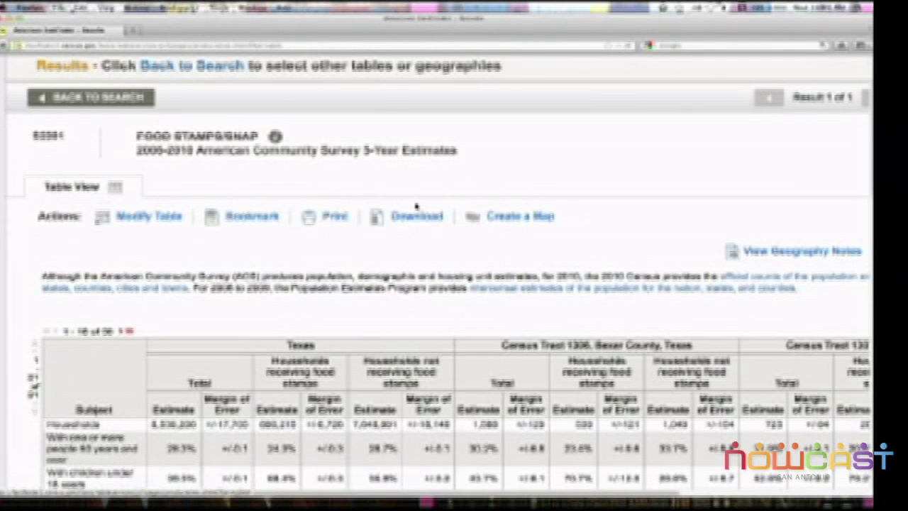
scroll(416, 206, down, 4)
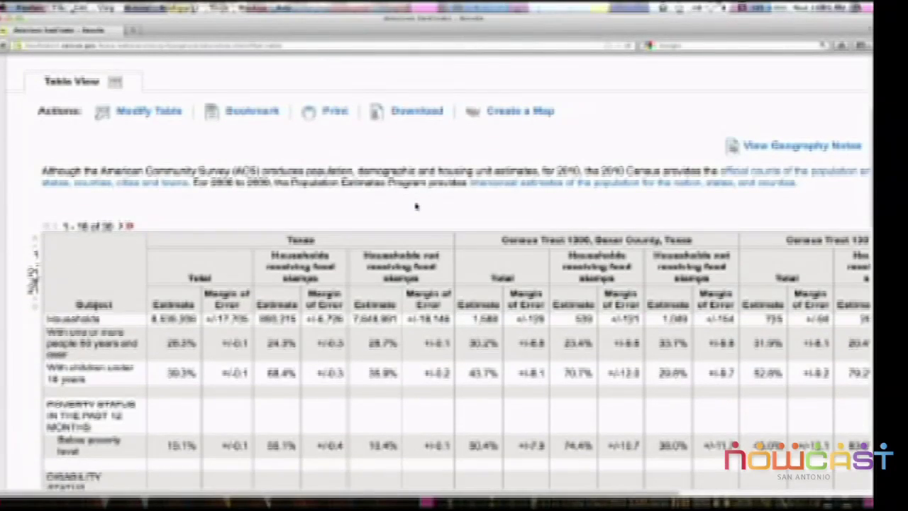
scroll(416, 205, down, 2)
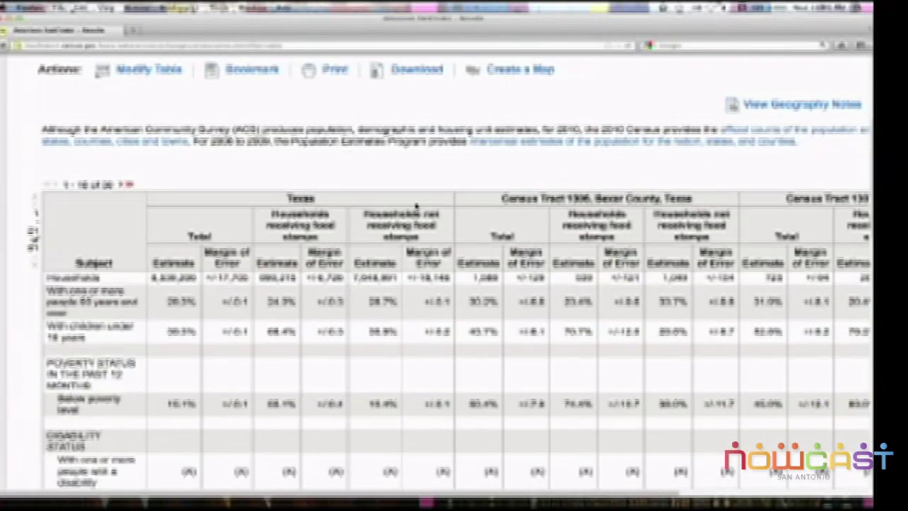
scroll(417, 206, right, 5)
scroll(417, 206, left, 6)
scroll(408, 207, down, 3)
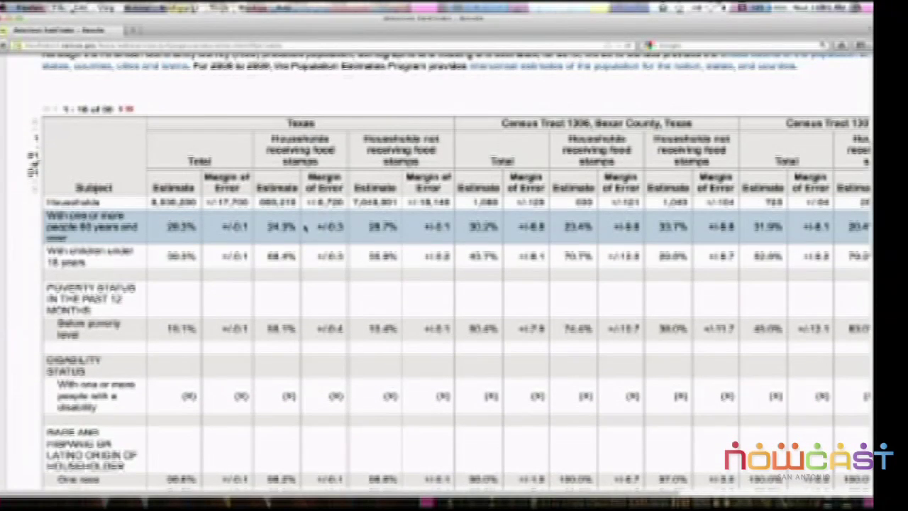
Highlight the 24.3% value in the 60-and-over row, then clear the highlight.
drag(271, 228, 296, 230)
scroll(184, 231, up, 5)
scroll(185, 231, left, 2)
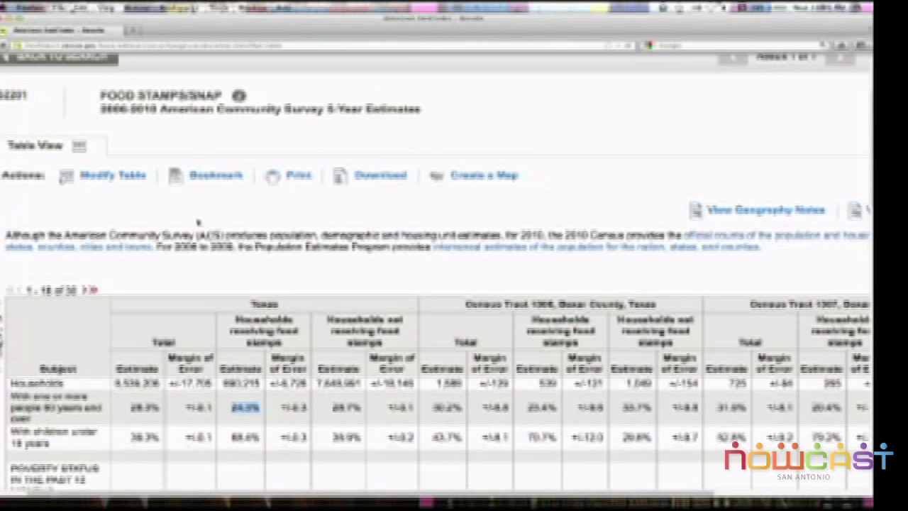
click(10, 96)
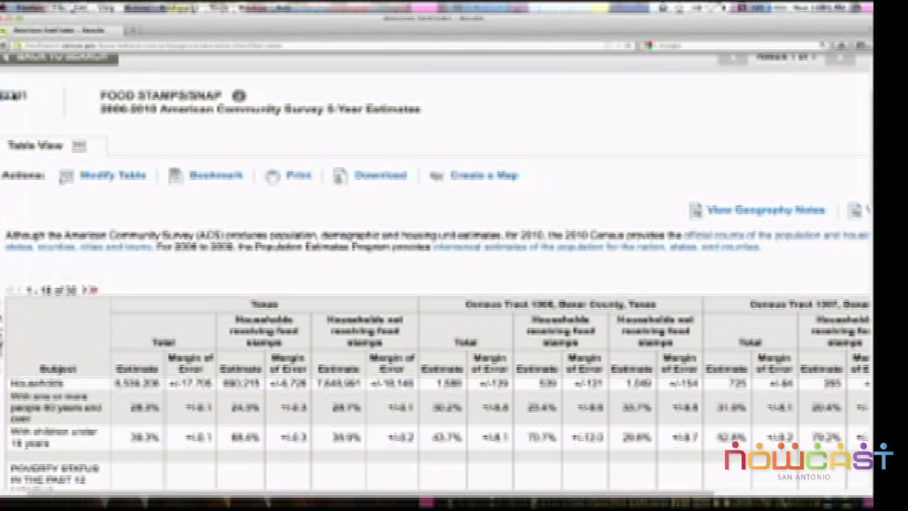
Highlight FOOD STAMPS in the table title and the Texas households receiving food stamps heading.
drag(100, 96, 221, 103)
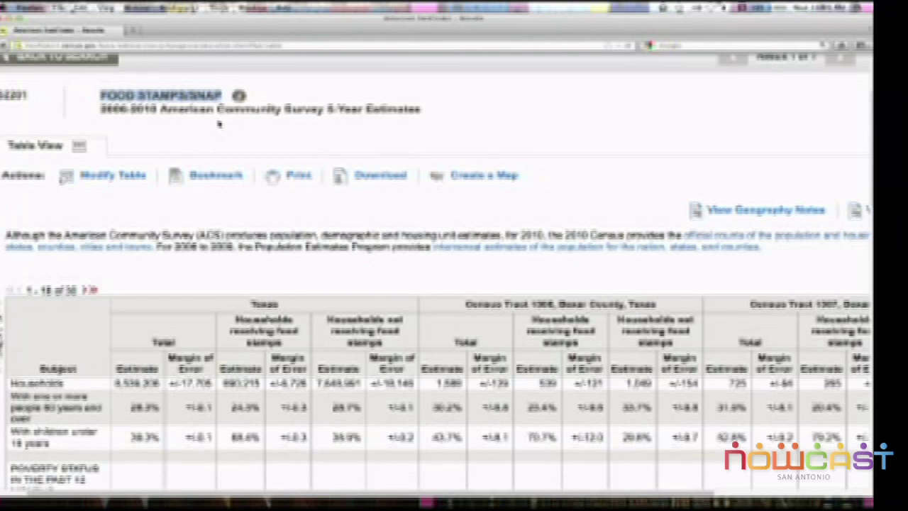
scroll(219, 125, down, 3)
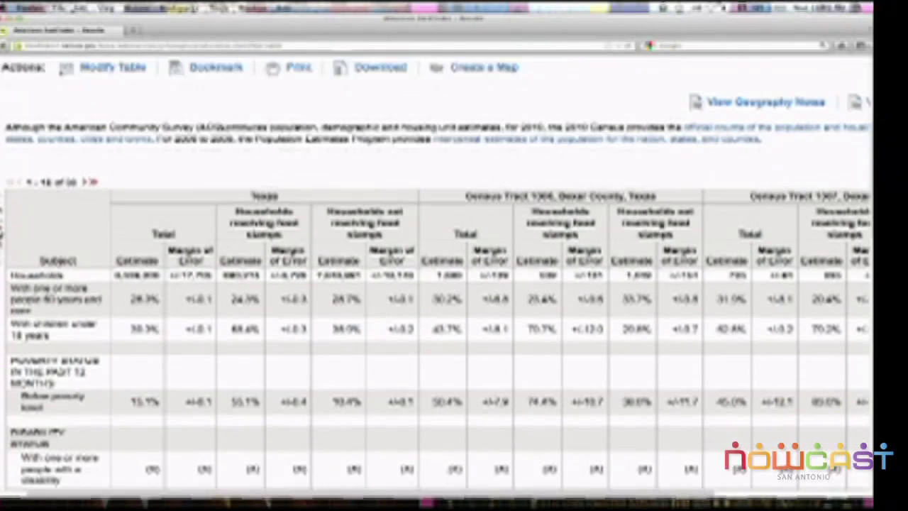
scroll(219, 125, down, 1)
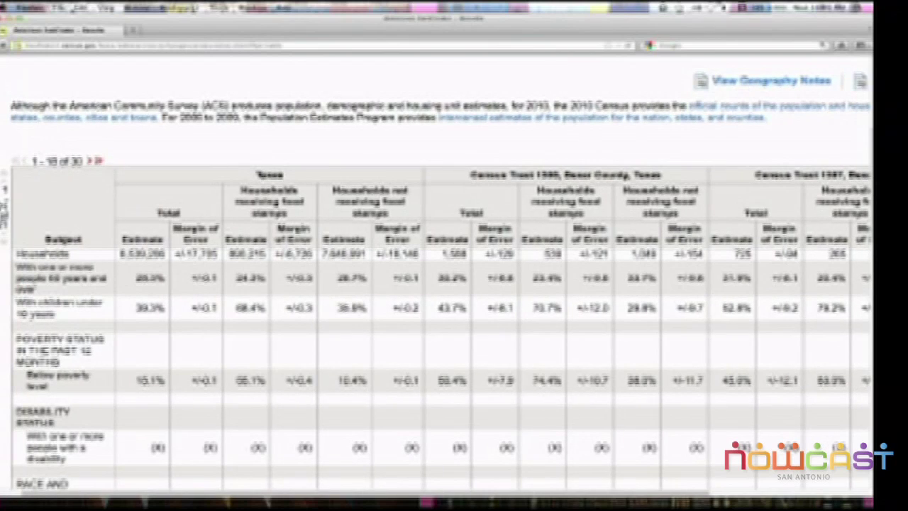
drag(290, 177, 295, 216)
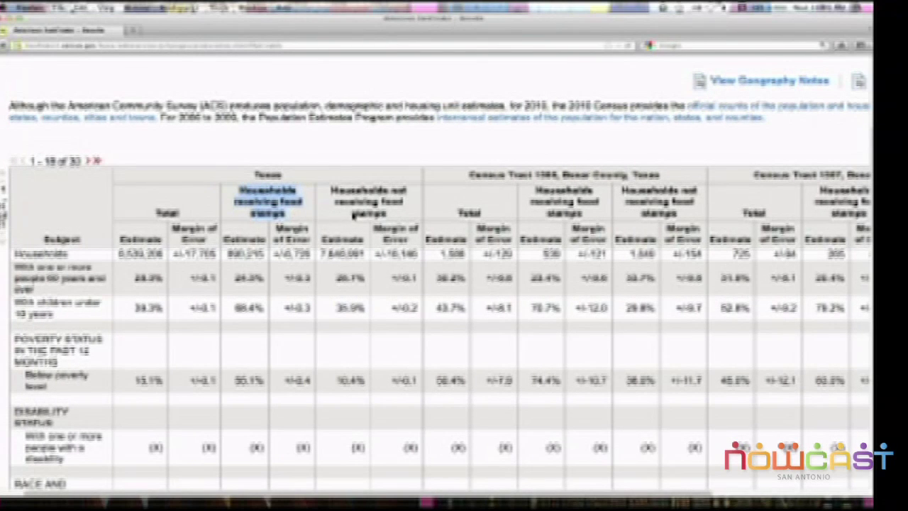
scroll(358, 213, right, 2)
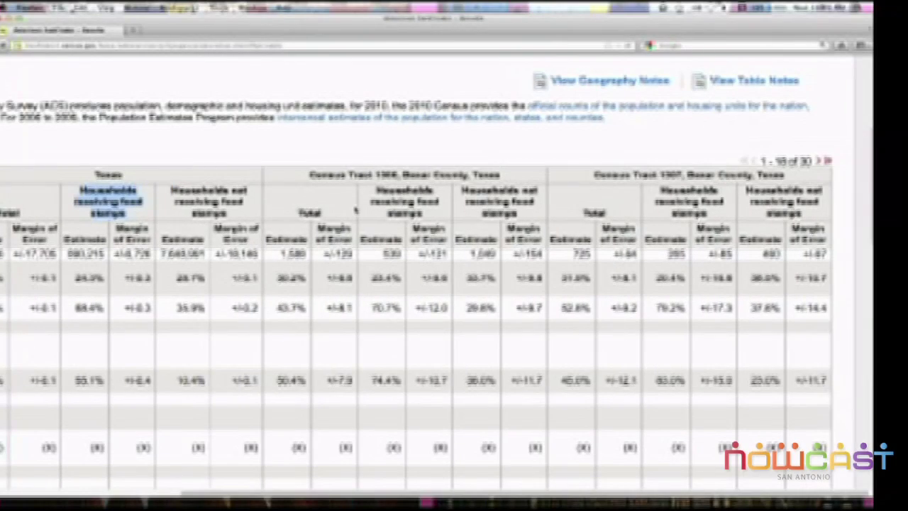
scroll(355, 210, left, 5)
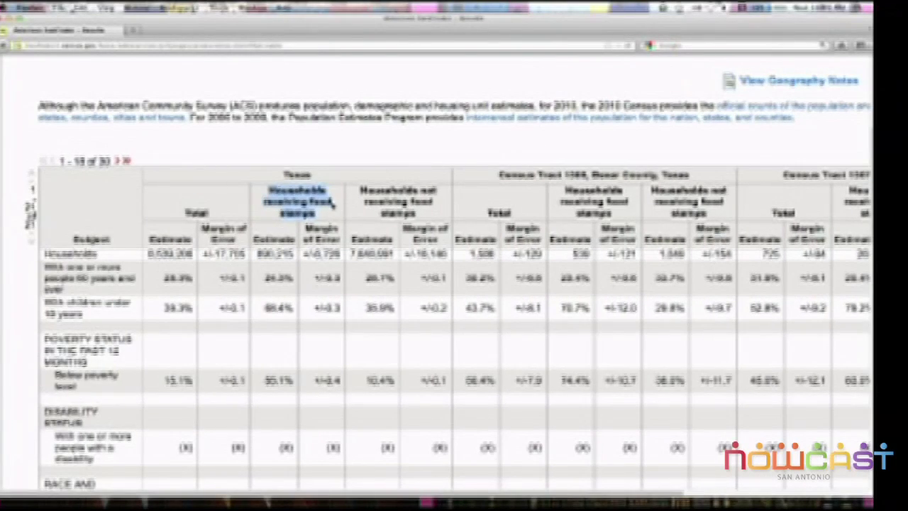
scroll(332, 204, down, 3)
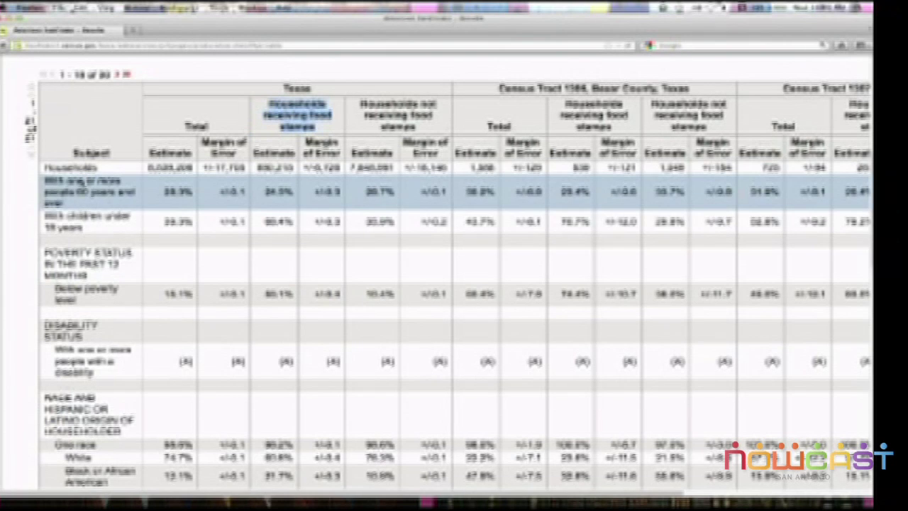
Highlight the 60-and-over and under-18 row labels and the 80.1% below-poverty estimate.
drag(45, 181, 66, 204)
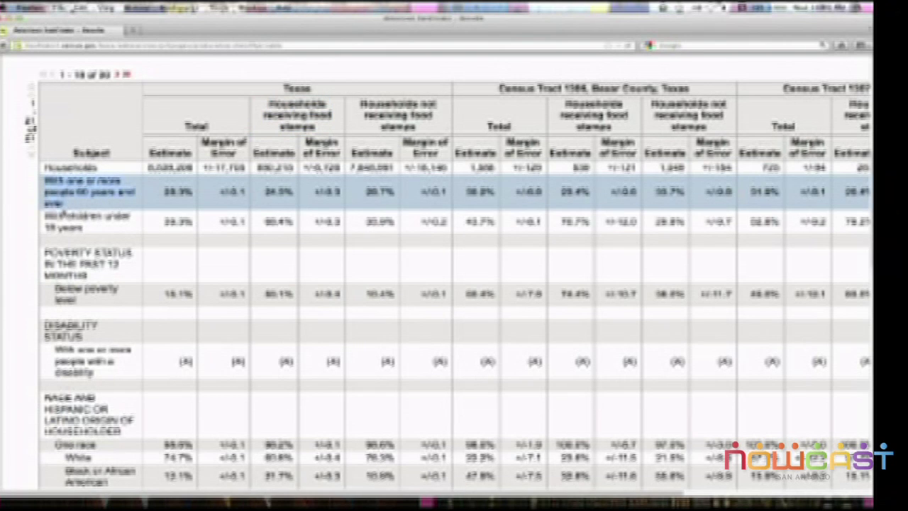
drag(47, 215, 83, 232)
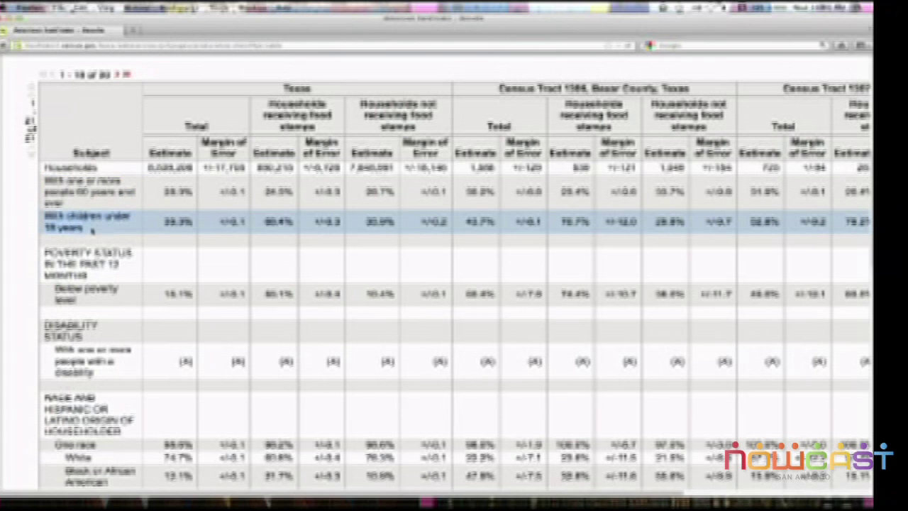
drag(329, 123, 270, 103)
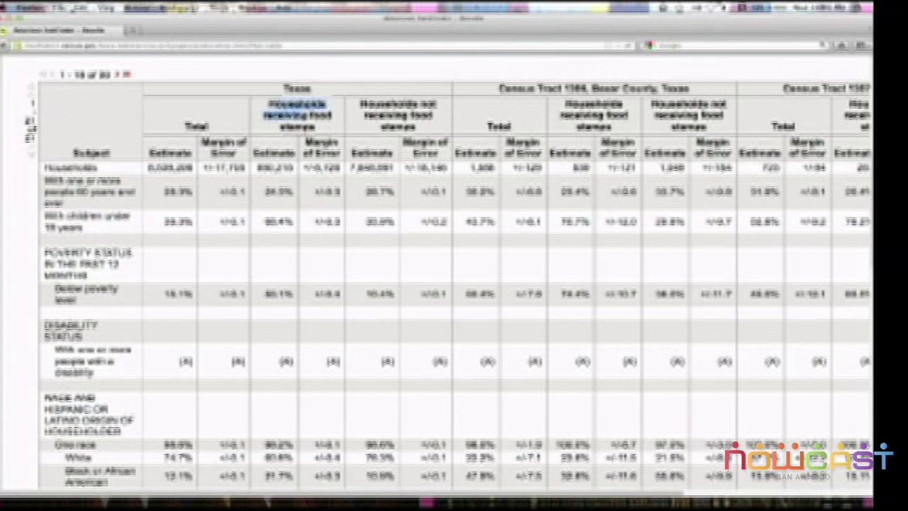
click(278, 106)
drag(280, 107, 328, 129)
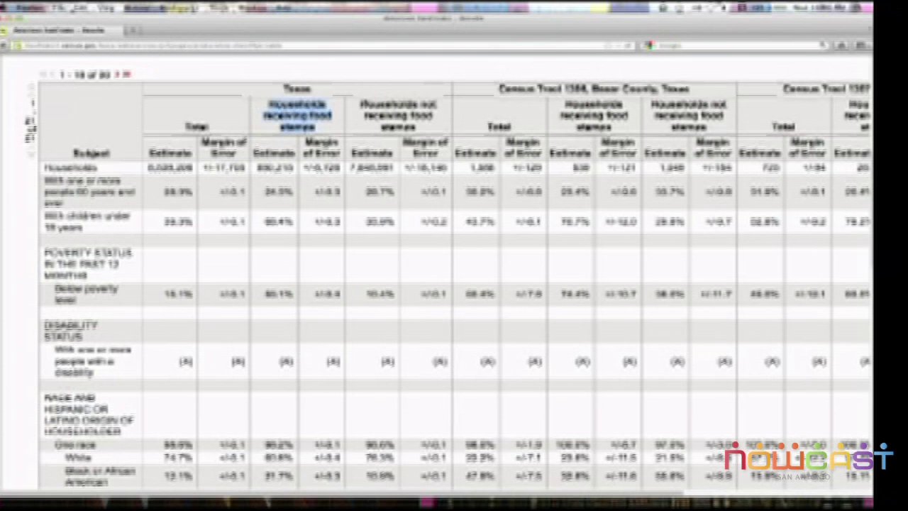
click(298, 202)
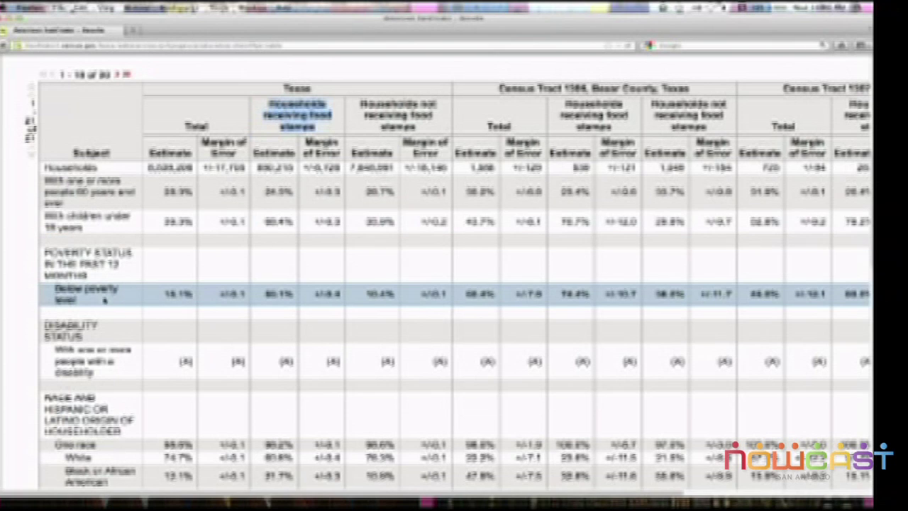
click(286, 296)
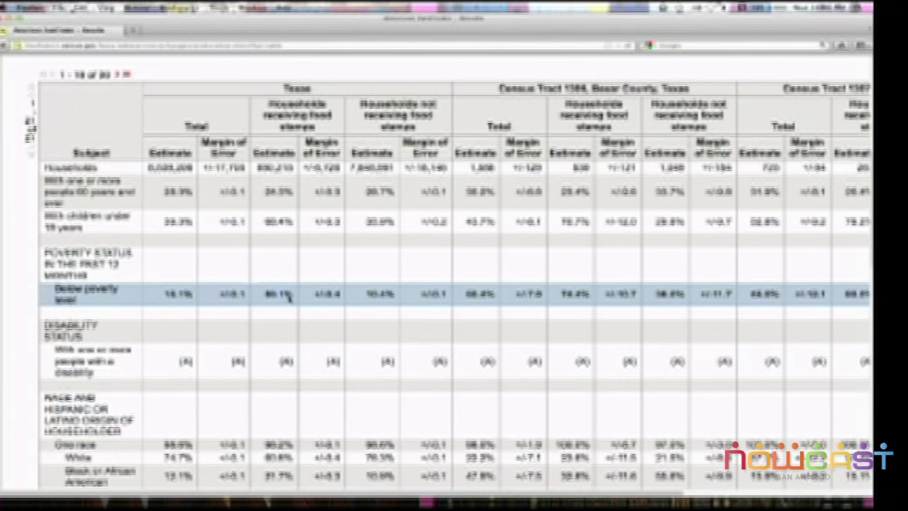
double_click(289, 298)
Mark Census Tract 1306's estimates: 70.7% children under 18, 30.2% total, 45.7% under-18 total.
scroll(298, 295, right, 5)
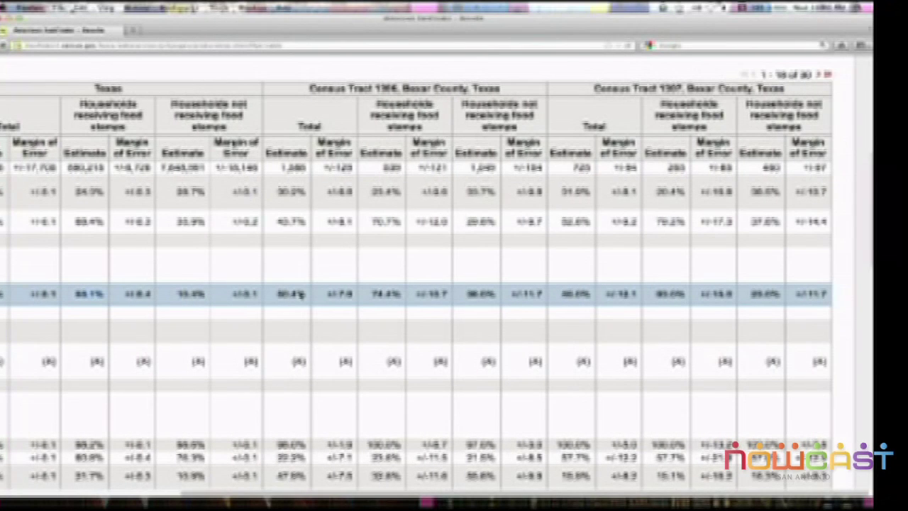
drag(309, 88, 511, 93)
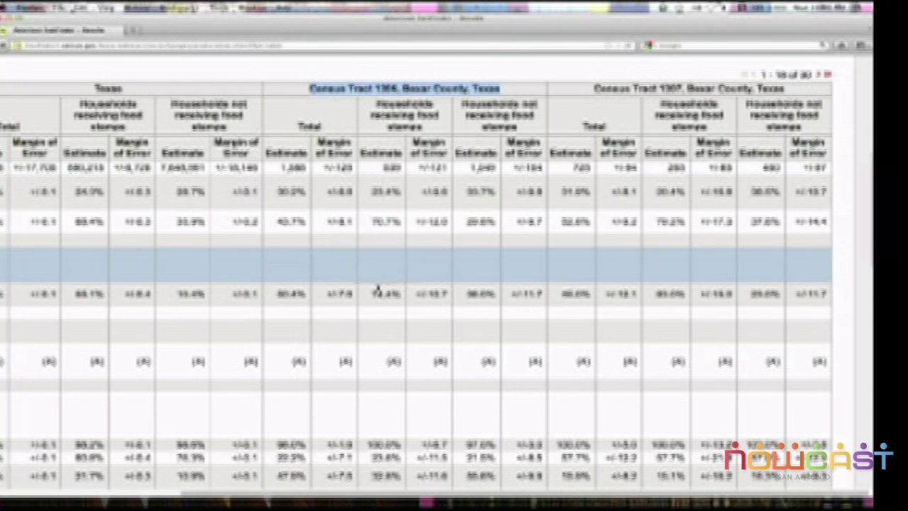
click(374, 296)
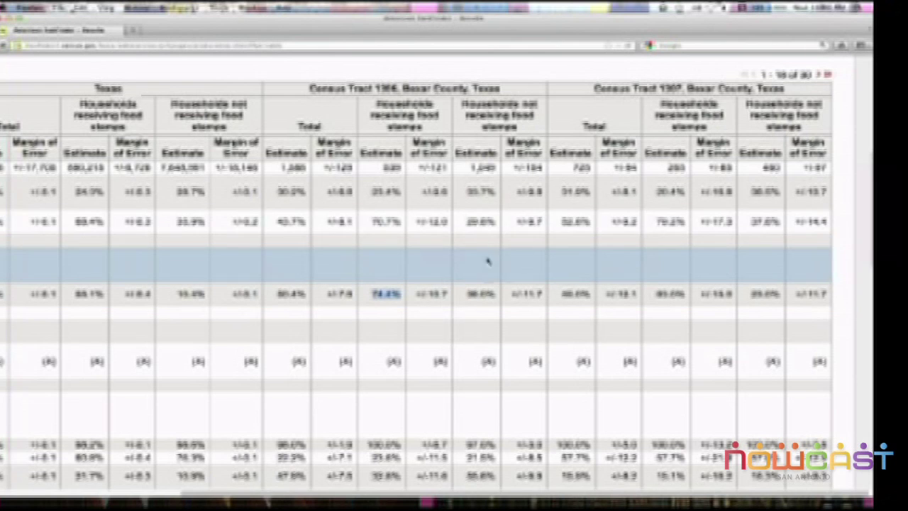
click(370, 221)
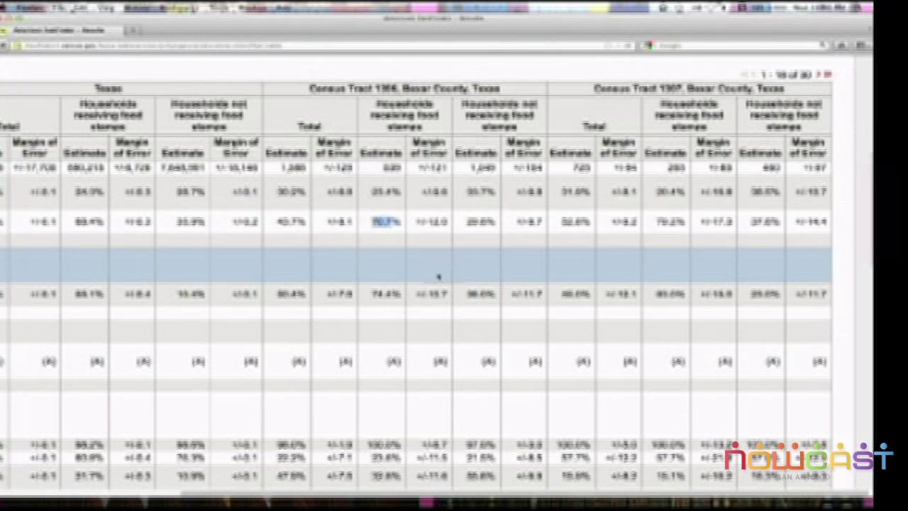
scroll(435, 270, left, 5)
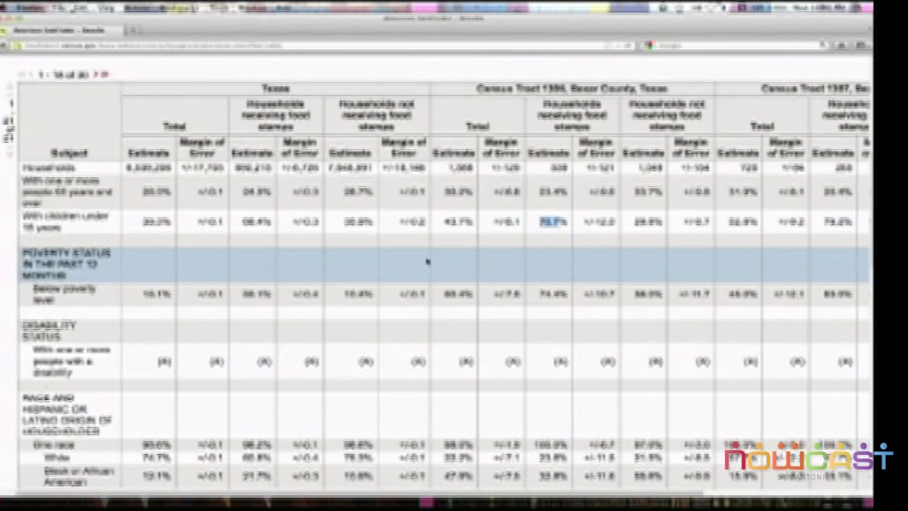
click(557, 193)
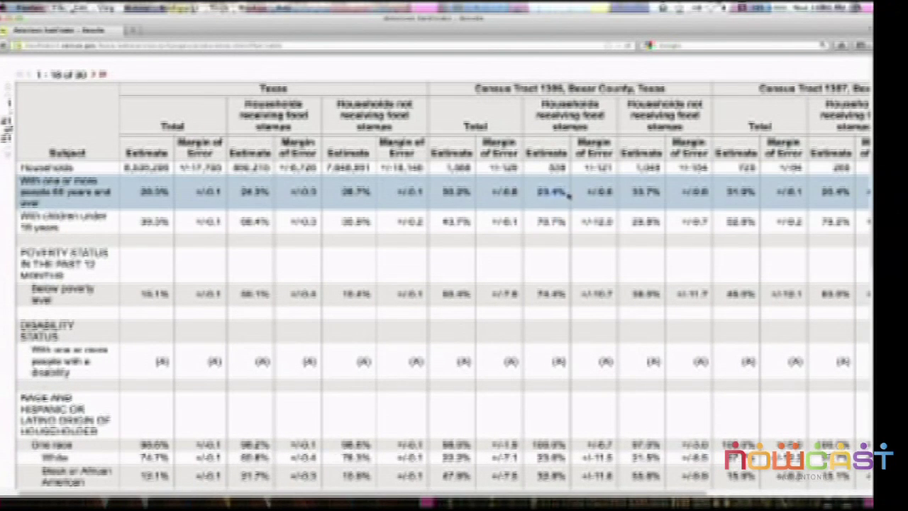
scroll(566, 200, right, 3)
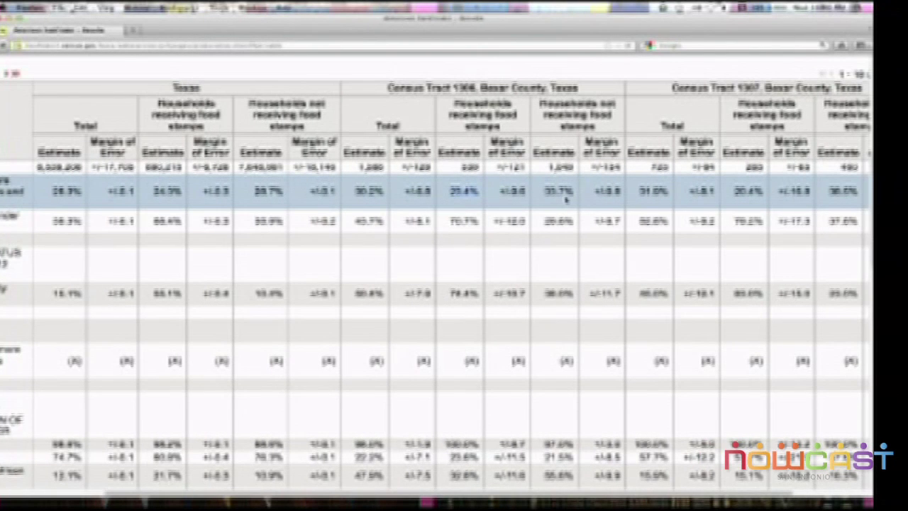
drag(347, 196, 384, 193)
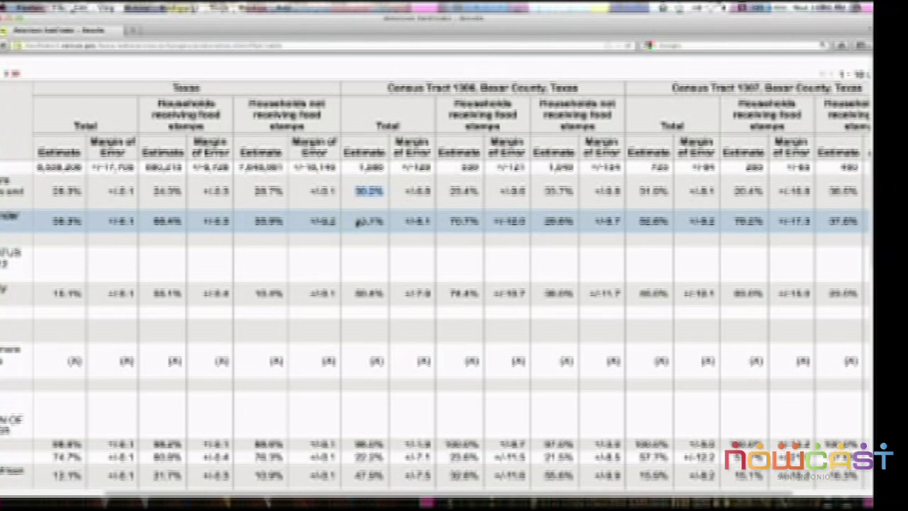
drag(356, 223, 382, 224)
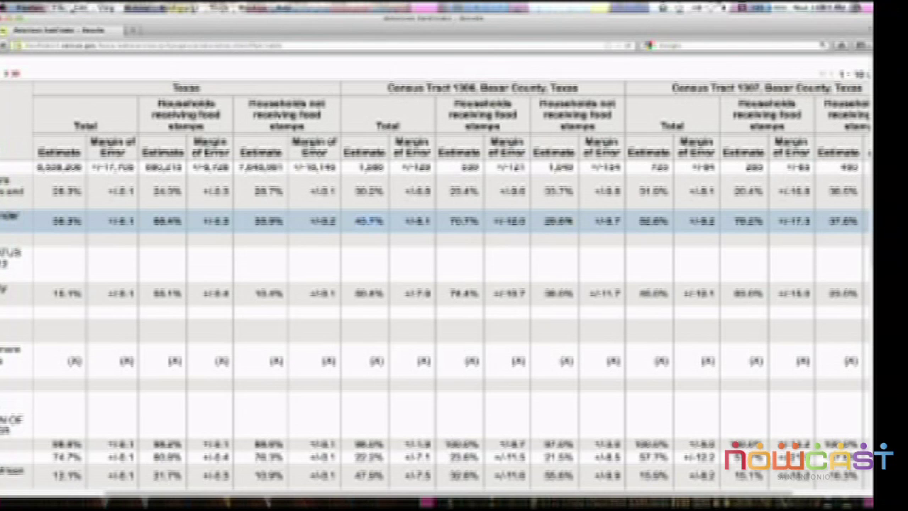
Mark Census Tract 1307's 79.2% value and 20.4% 60-and-over value.
scroll(542, 214, right, 3)
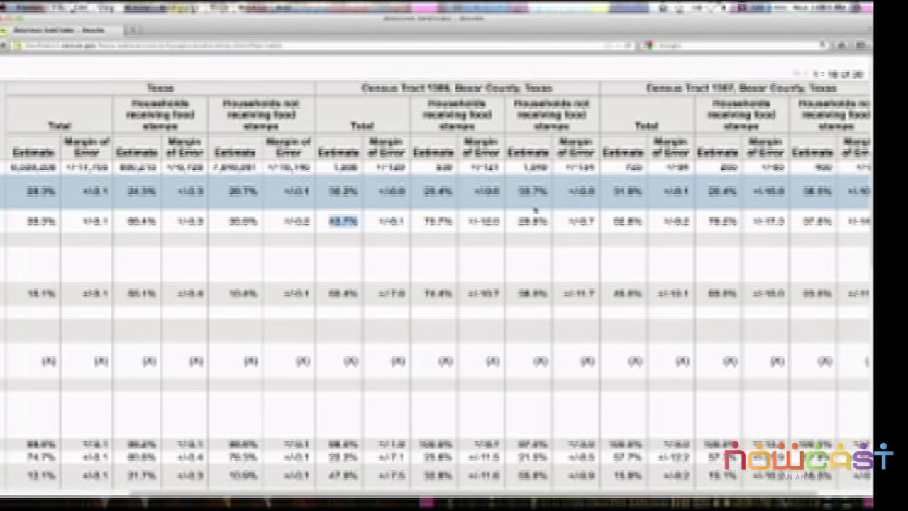
scroll(536, 210, right, 5)
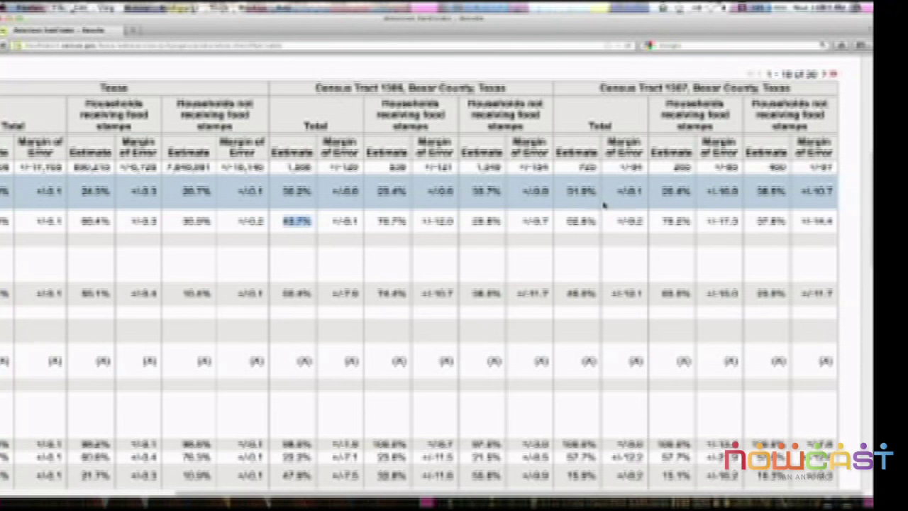
scroll(602, 205, left, 9)
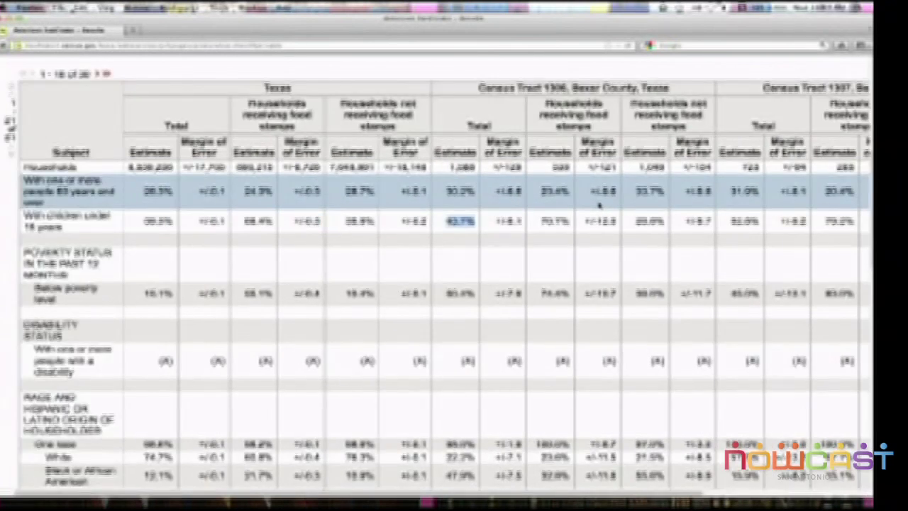
scroll(599, 205, right, 10)
scroll(598, 205, down, 1)
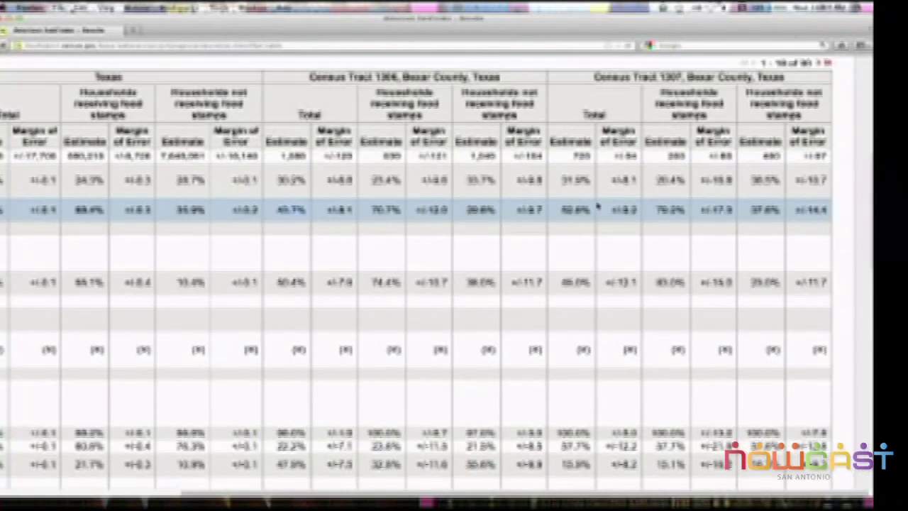
drag(657, 211, 687, 211)
drag(657, 183, 677, 181)
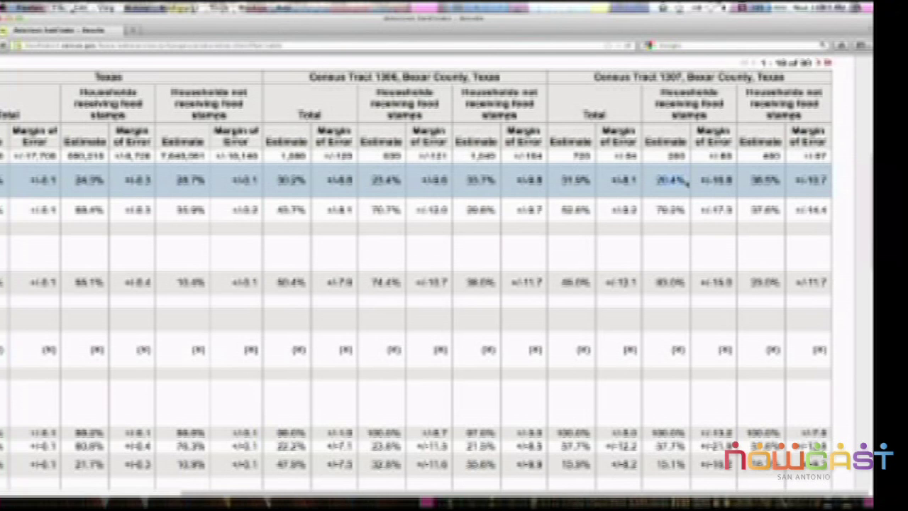
Advance the table to its next set of geography columns.
scroll(687, 182, left, 5)
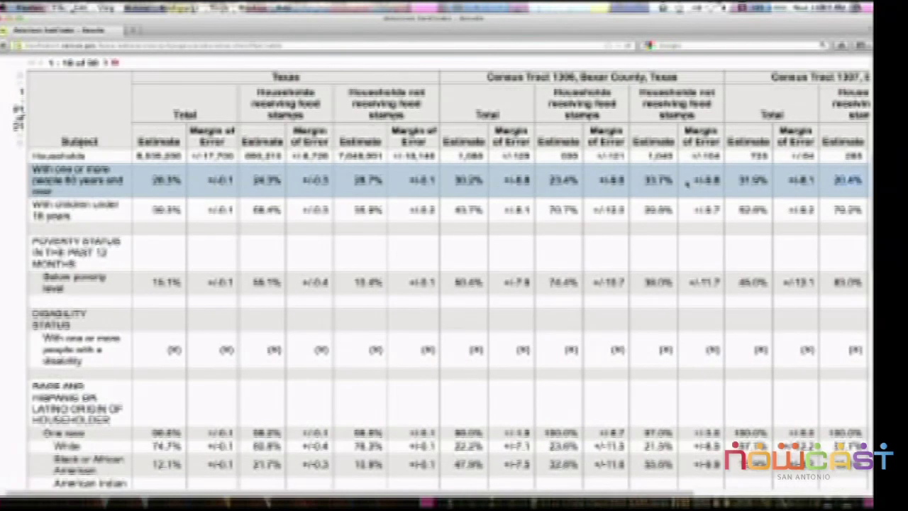
scroll(687, 183, right, 5)
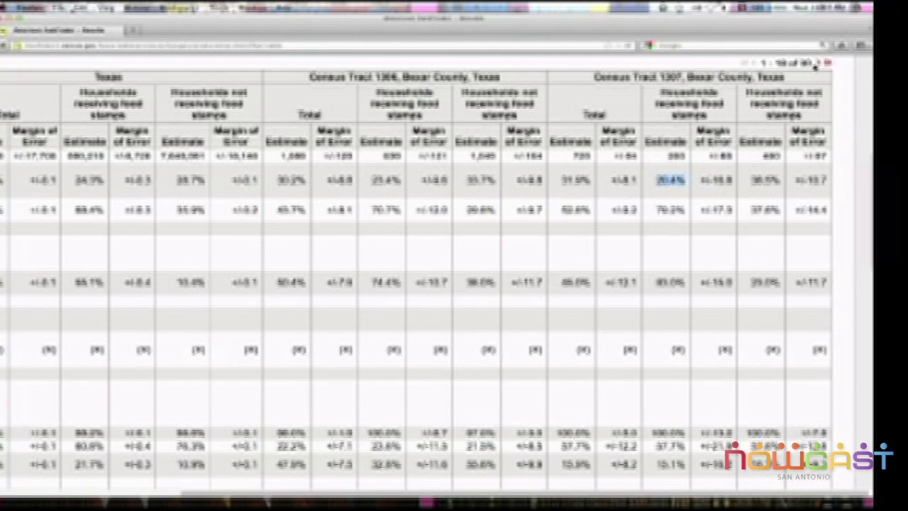
click(820, 65)
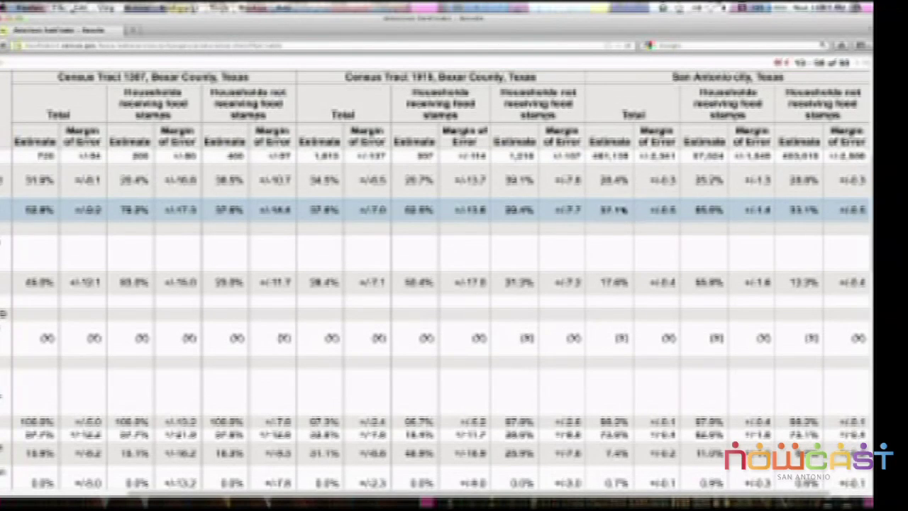
scroll(598, 182, left, 4)
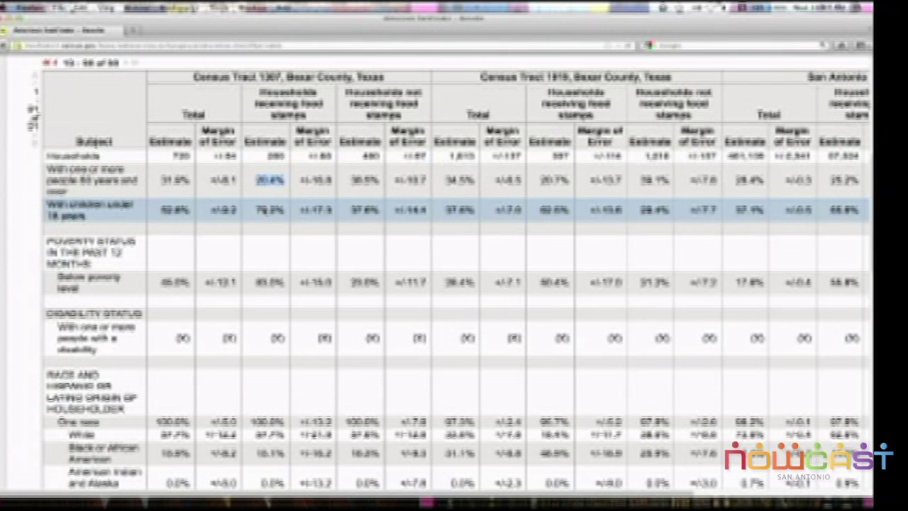
click(261, 213)
scroll(333, 215, right, 2)
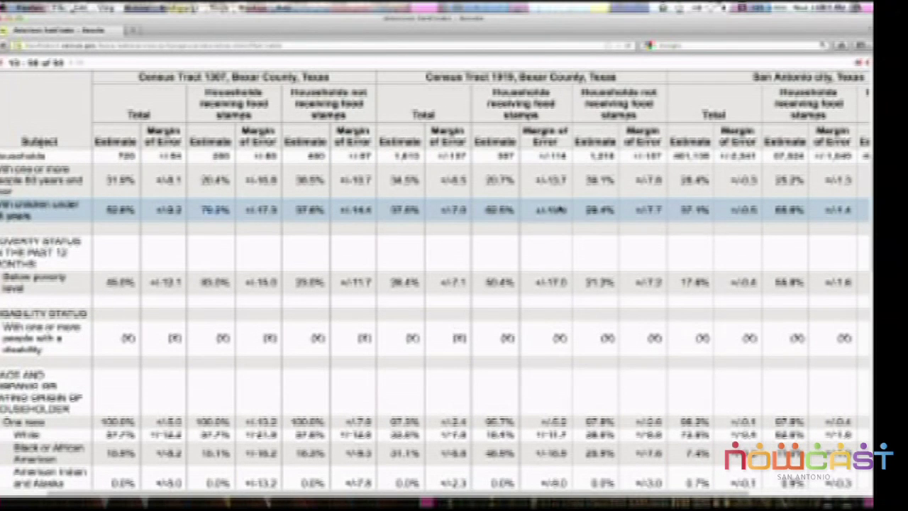
click(497, 181)
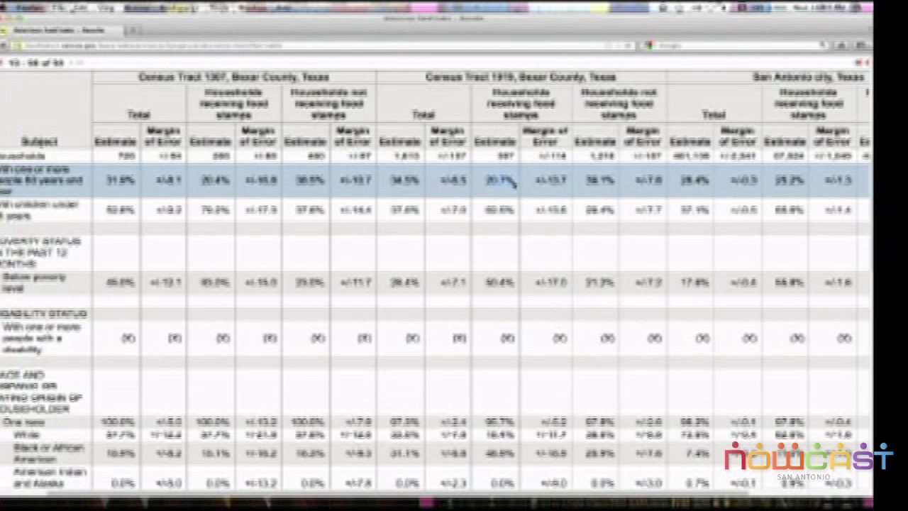
click(501, 210)
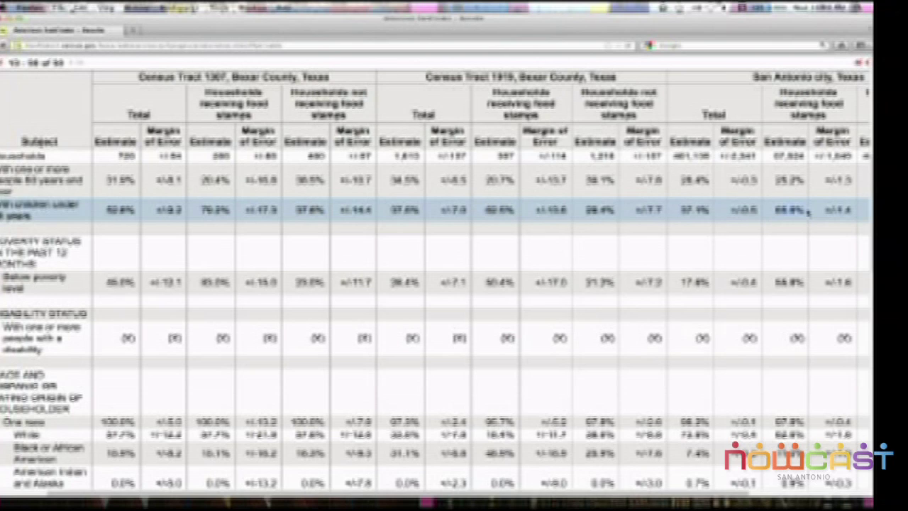
click(786, 180)
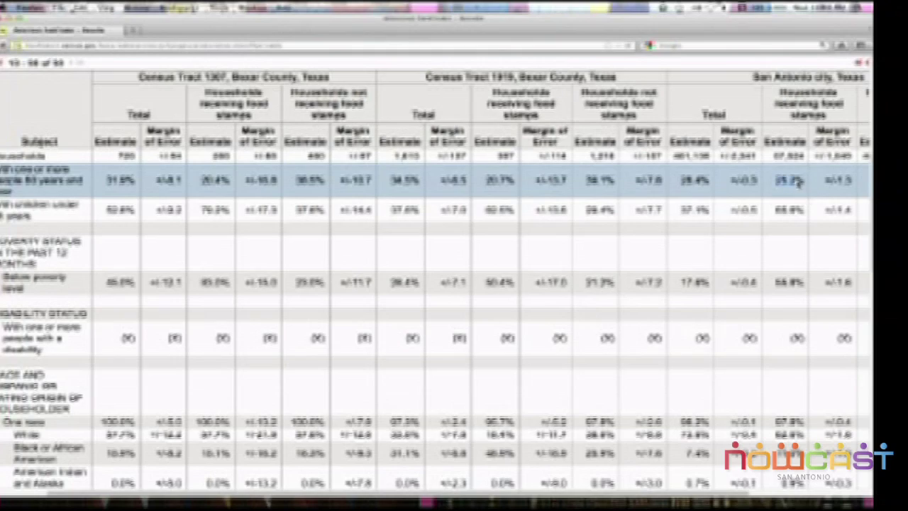
scroll(796, 183, right, 4)
scroll(796, 183, left, 6)
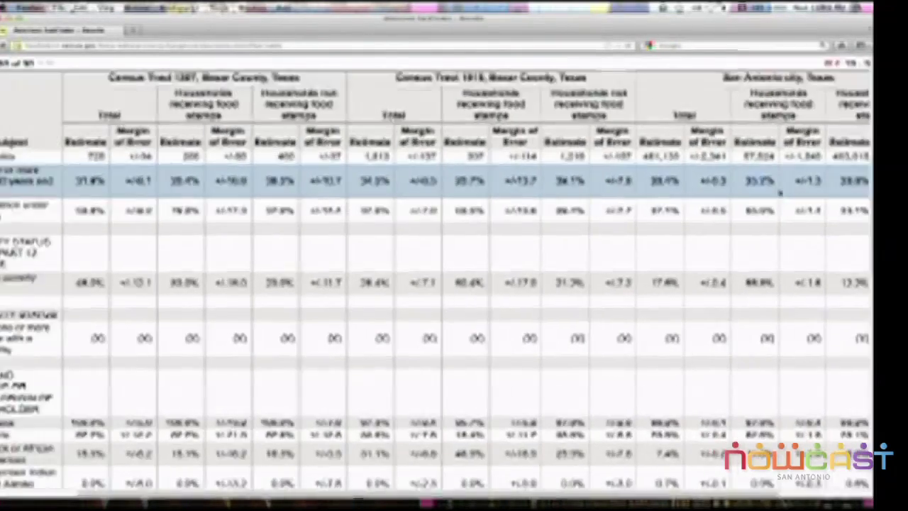
scroll(781, 177, up, 3)
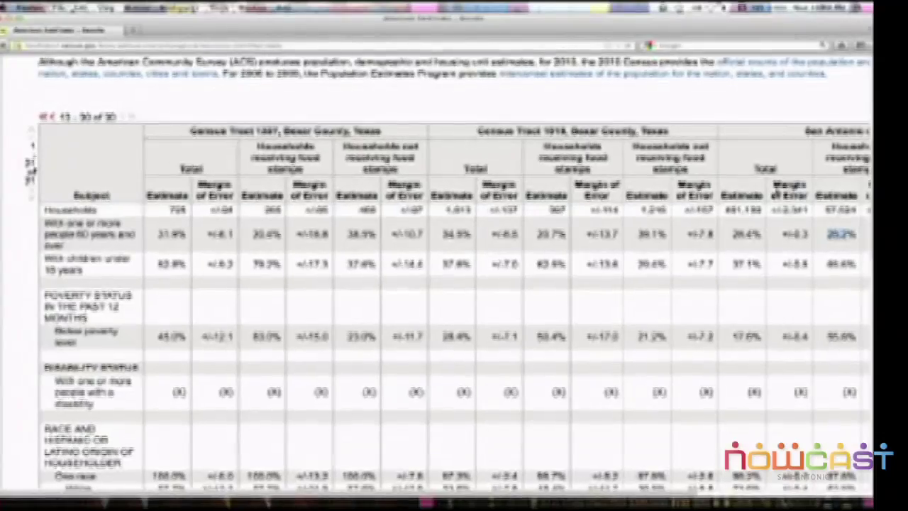
scroll(795, 127, right, 5)
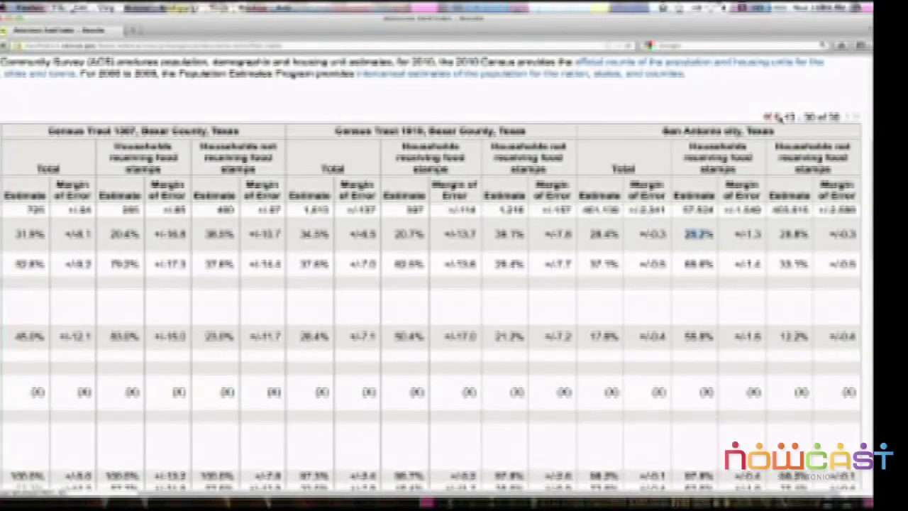
click(776, 118)
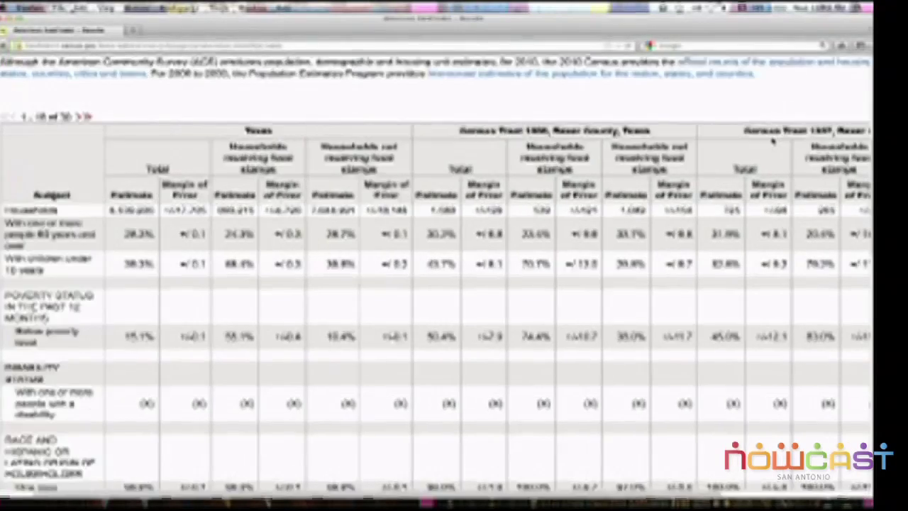
scroll(773, 143, left, 2)
scroll(773, 143, down, 3)
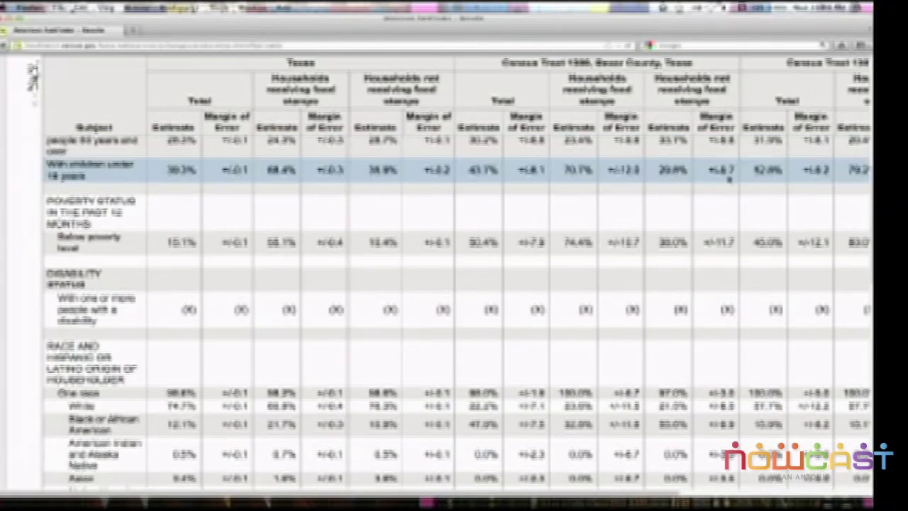
scroll(723, 197, down, 3)
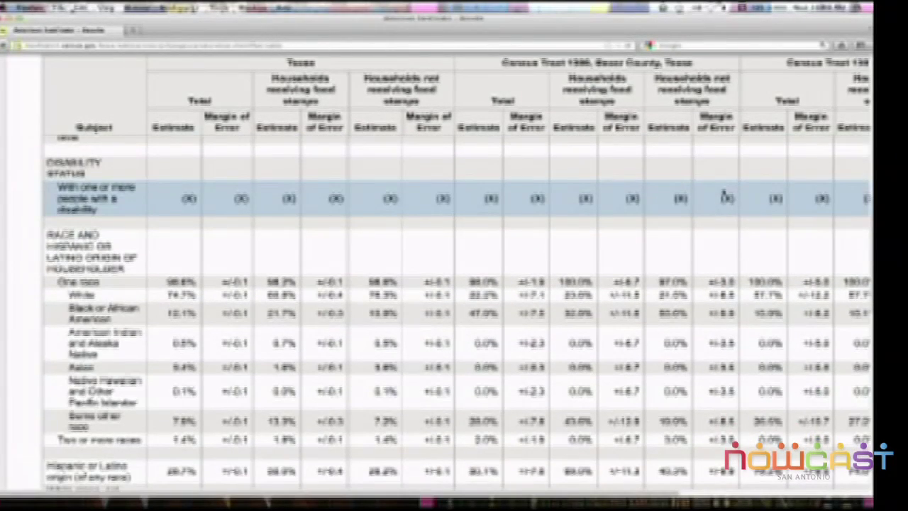
scroll(724, 197, up, 5)
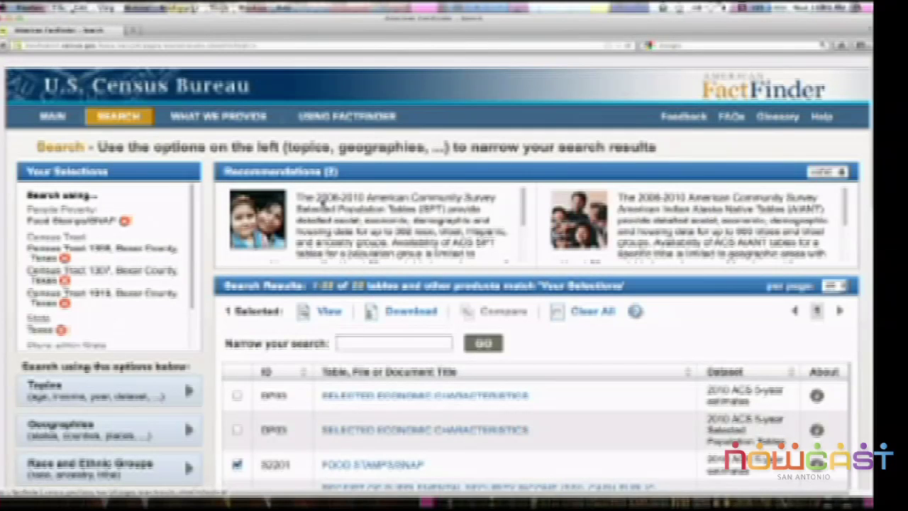
Uncheck the S2201 FOOD STAMPS/SNAP row in the search results list.
scroll(322, 203, down, 2)
scroll(323, 202, up, 2)
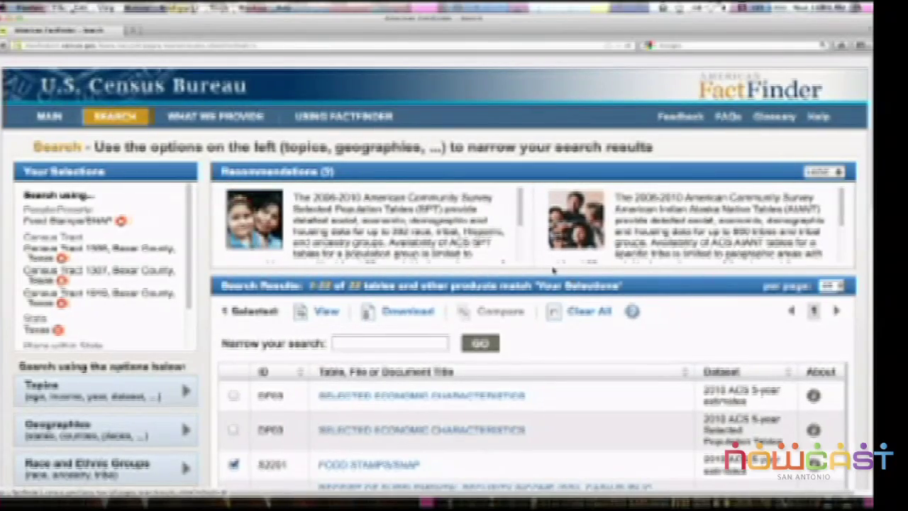
scroll(554, 270, down, 5)
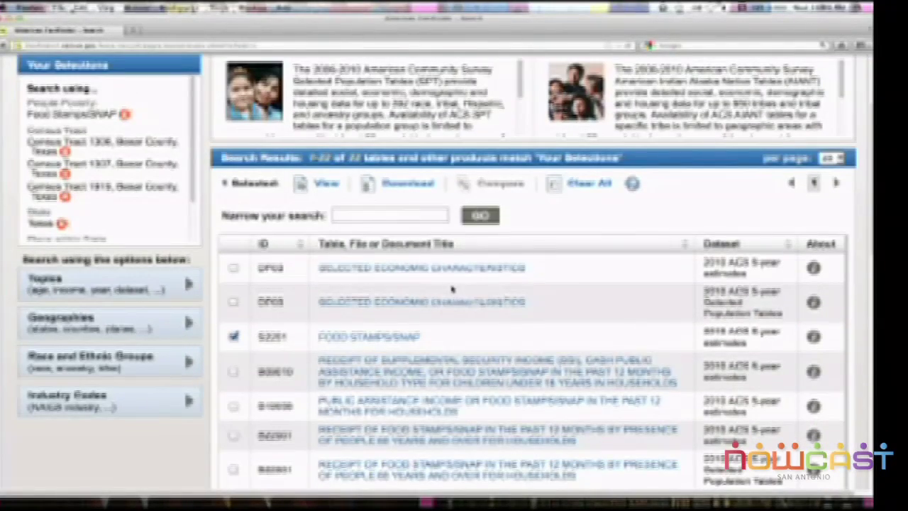
click(234, 336)
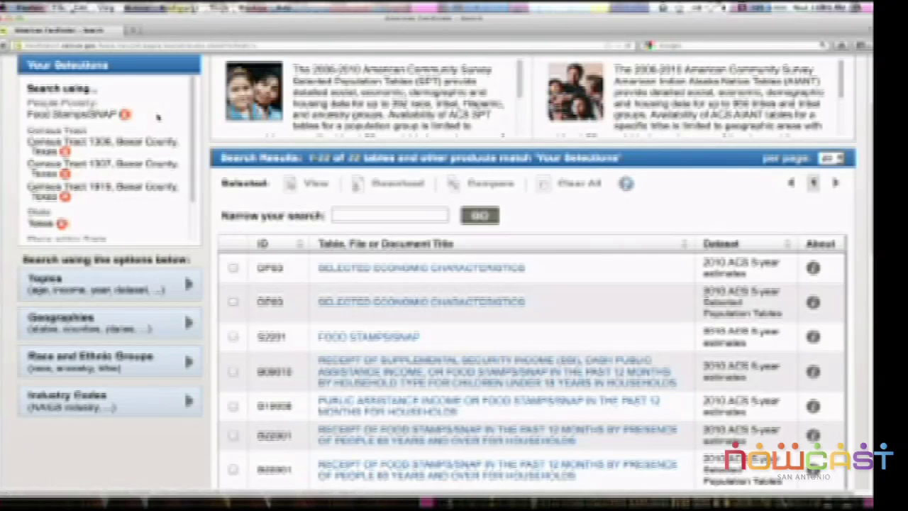
scroll(160, 117, up, 2)
scroll(160, 117, down, 3)
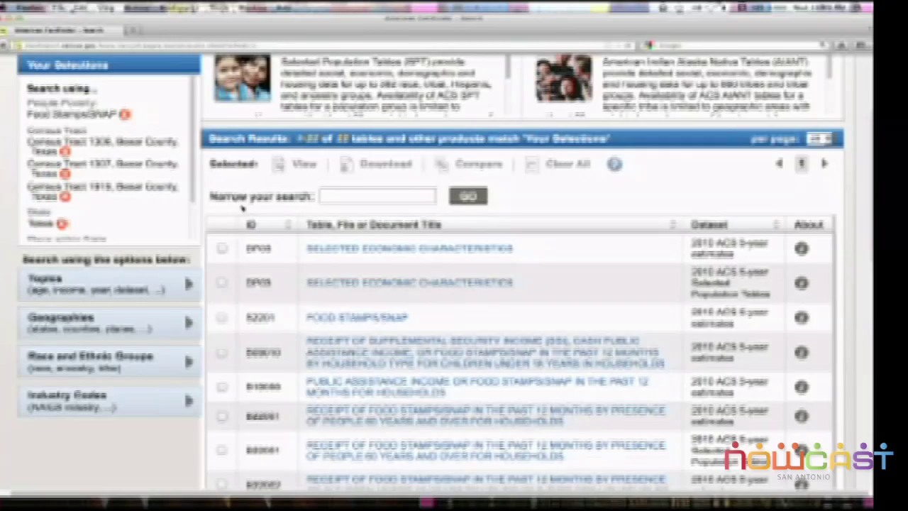
scroll(283, 234, down, 6)
scroll(294, 239, down, 2)
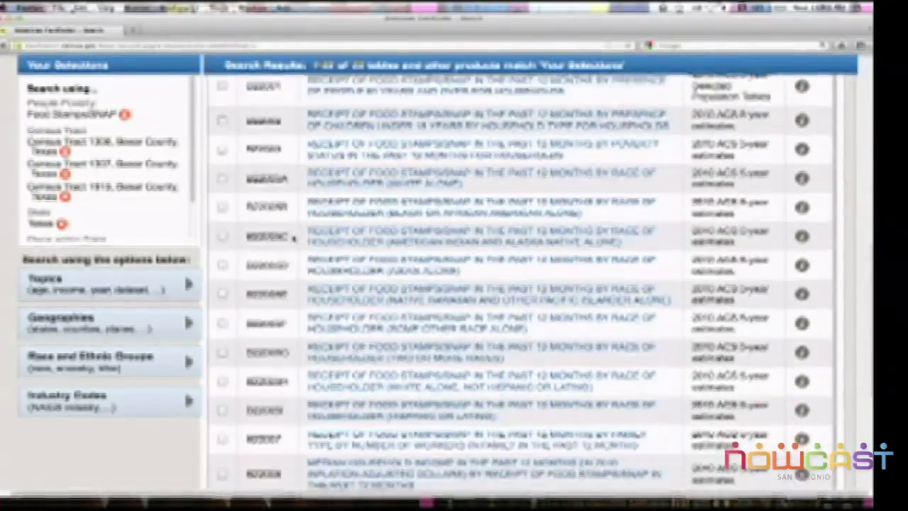
scroll(293, 239, up, 10)
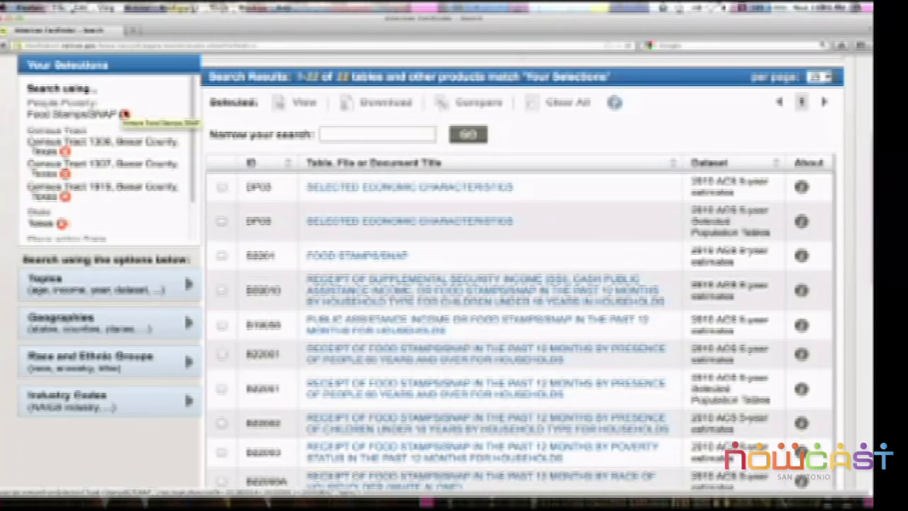
Remove the Food Stamps/SNAP filter from Your Selections, expanding results to 1,535 tables.
click(125, 114)
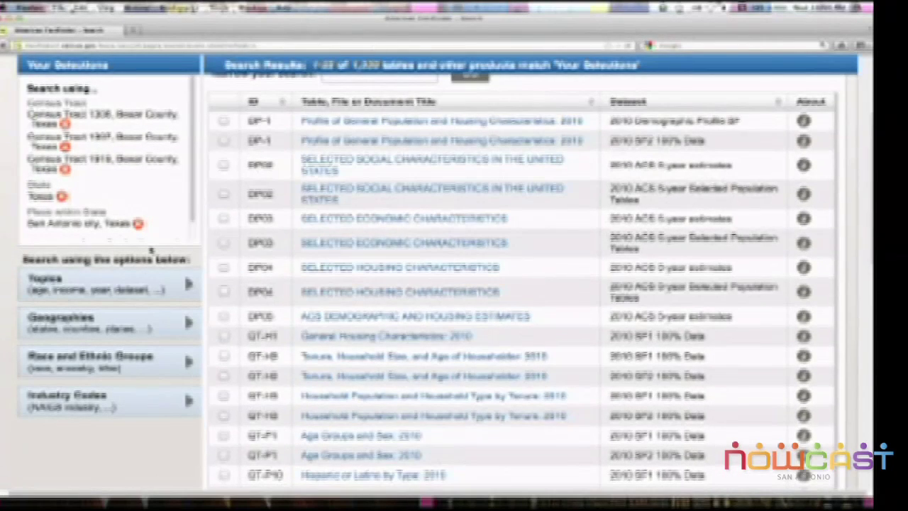
scroll(399, 254, up, 1)
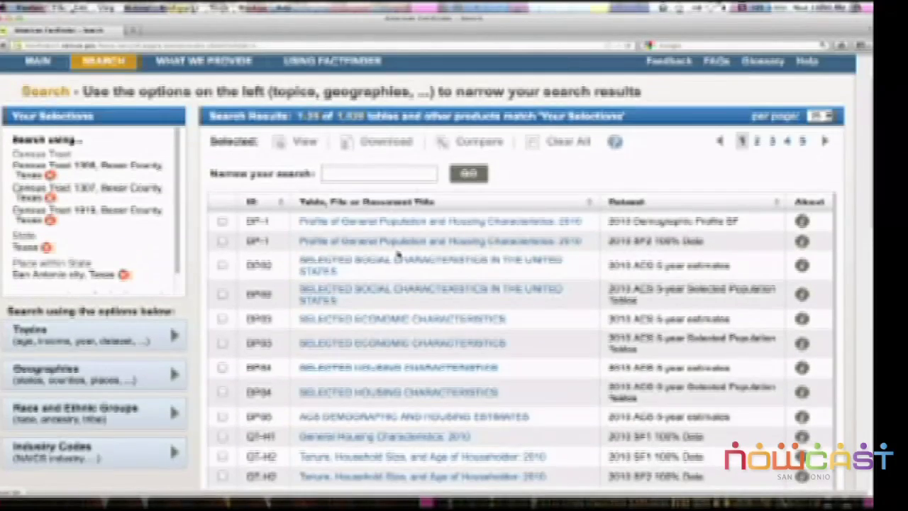
scroll(396, 254, left, 1)
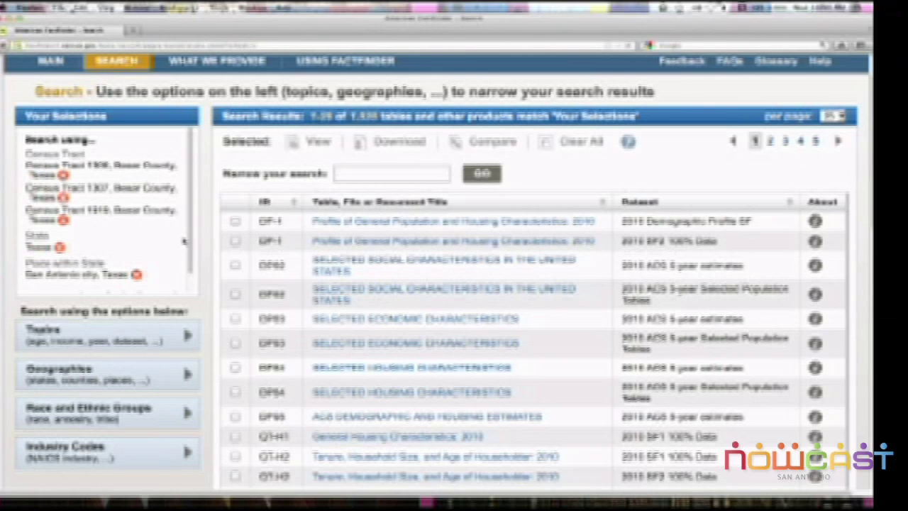
scroll(183, 241, down, 2)
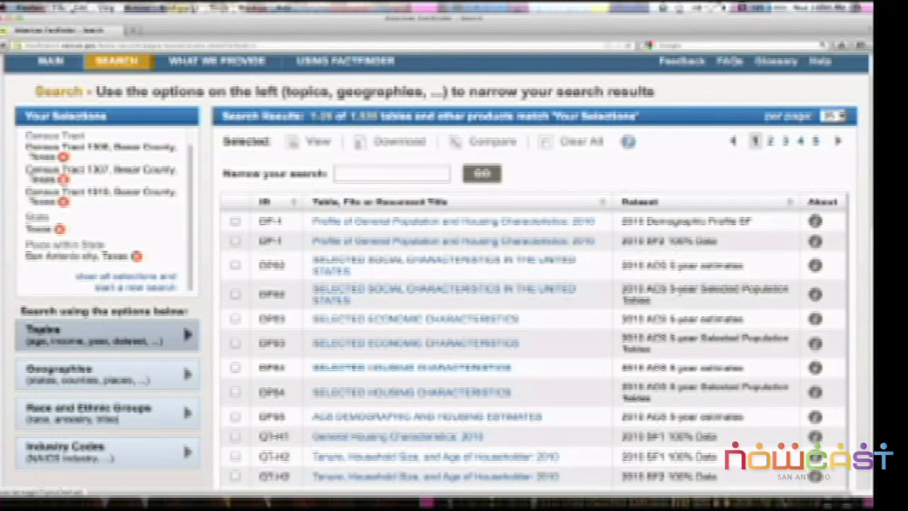
Add the People > Poverty topic from the Topics list to Your Selections.
click(99, 334)
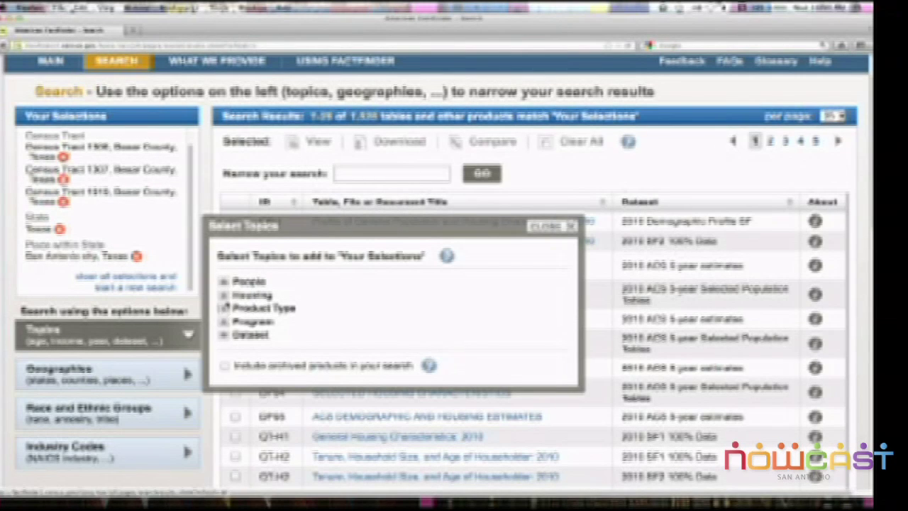
click(224, 283)
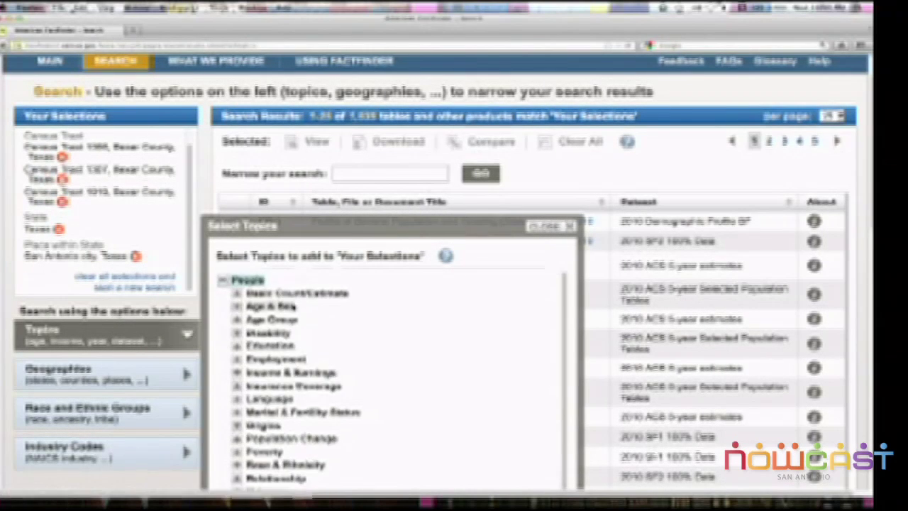
scroll(277, 424, down, 2)
click(276, 424)
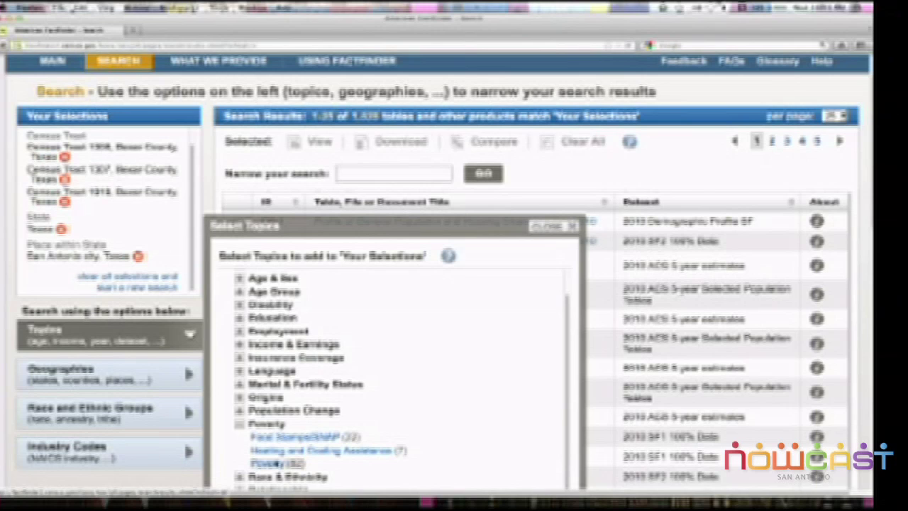
click(277, 463)
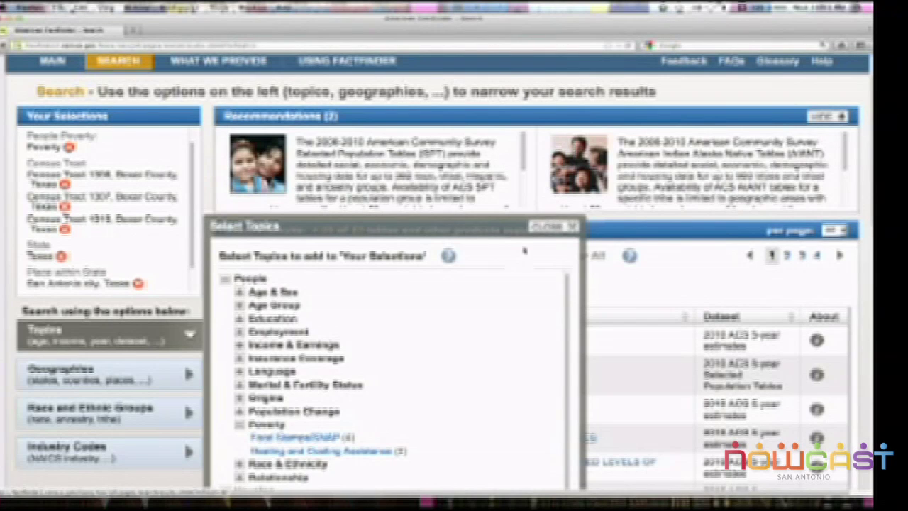
Close the topic chooser and check the DP03 and S1701 tables.
click(575, 227)
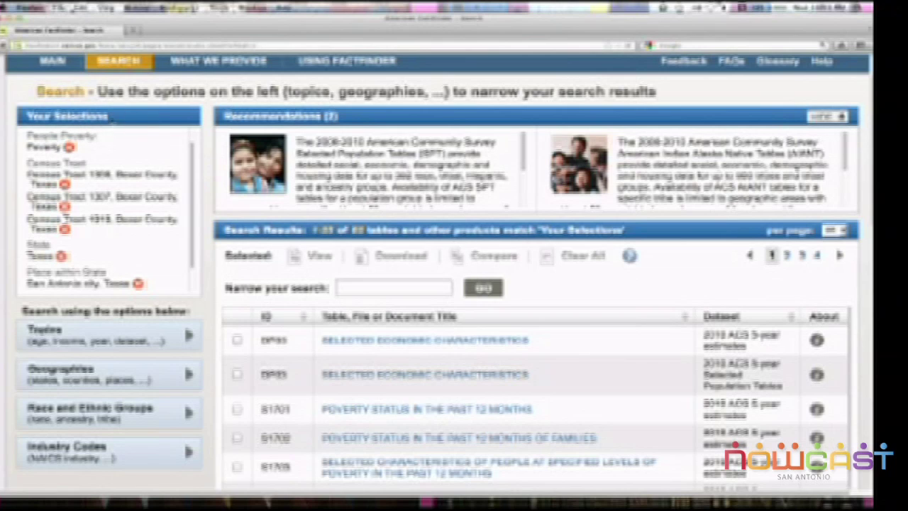
drag(114, 124, 18, 120)
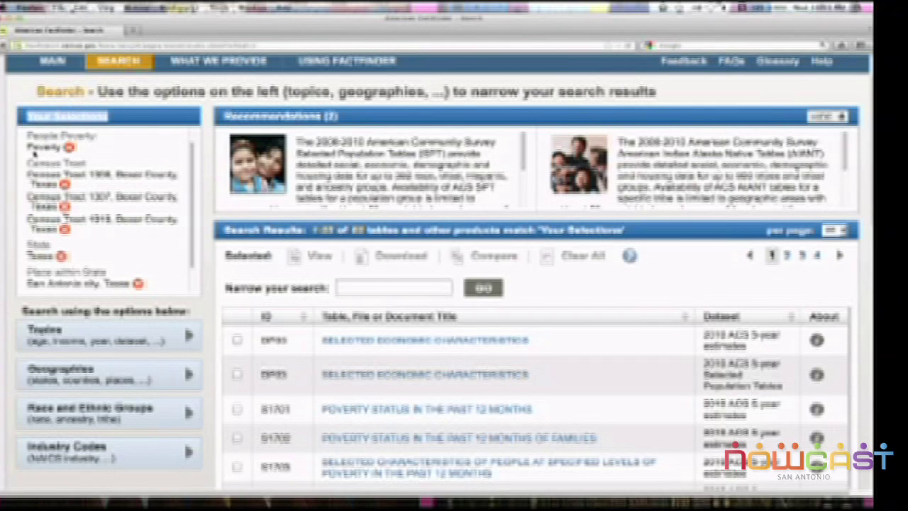
click(293, 284)
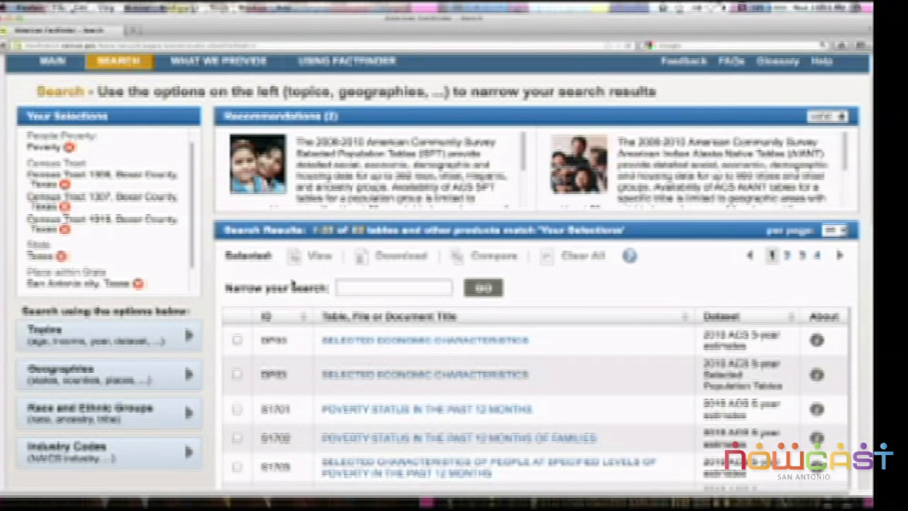
click(238, 341)
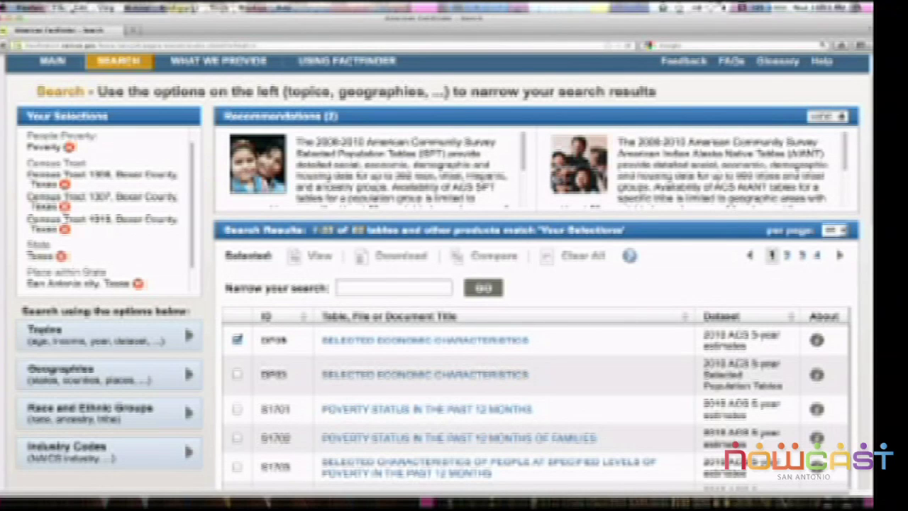
scroll(284, 342, down, 2)
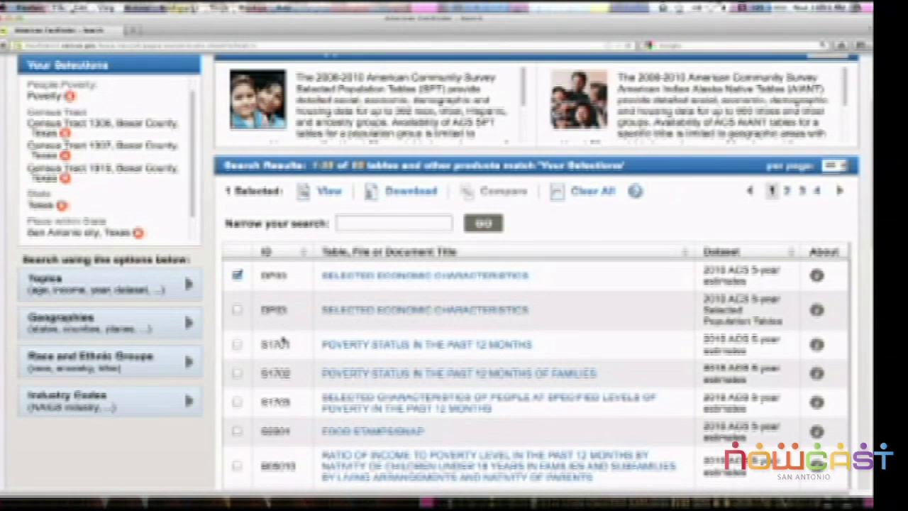
click(237, 345)
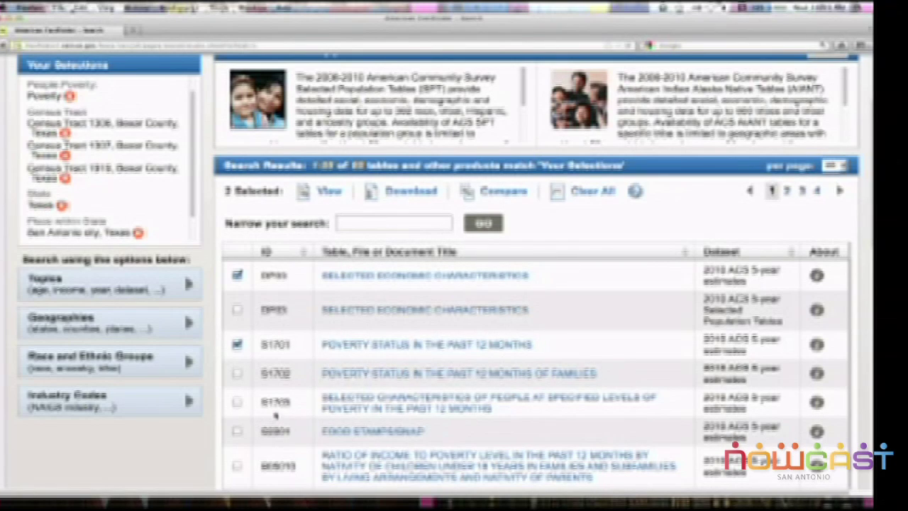
Check the B17001 poverty-by-sex-by-age table so three tables are selected.
scroll(738, 383, down, 5)
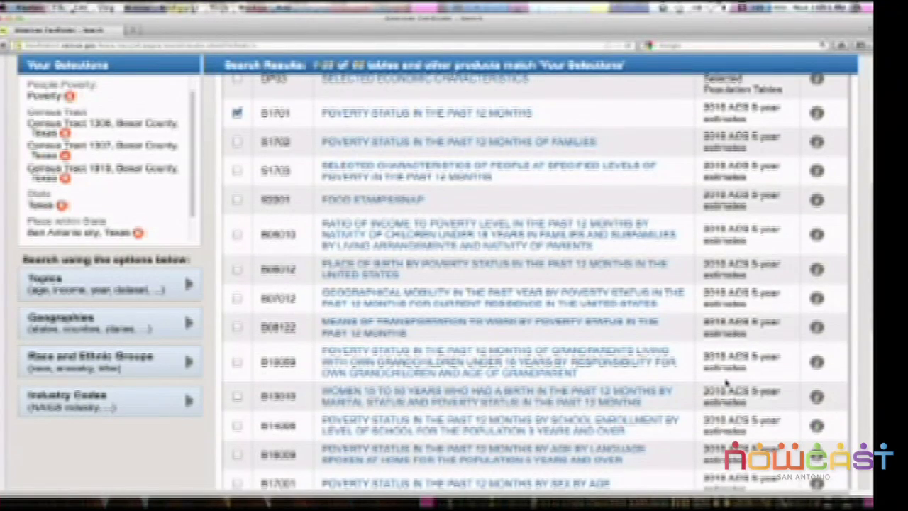
scroll(727, 383, up, 2)
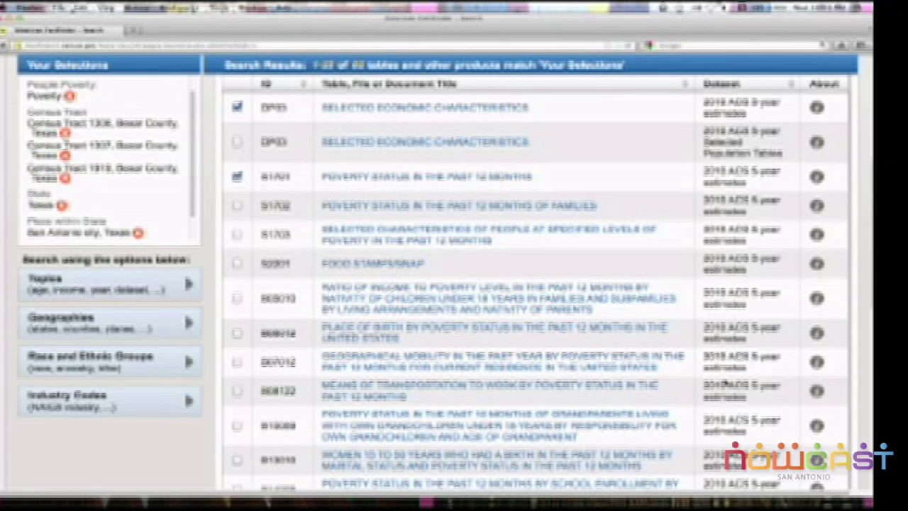
scroll(593, 360, down, 2)
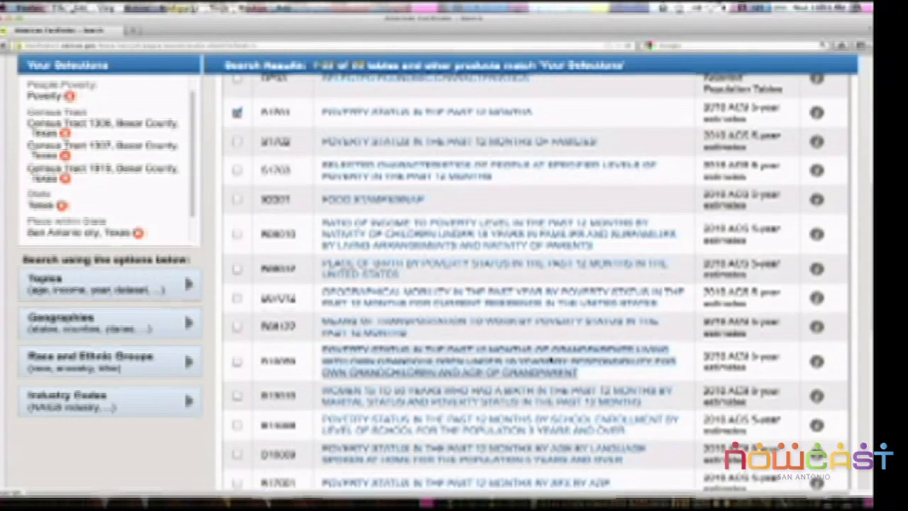
scroll(551, 360, down, 1)
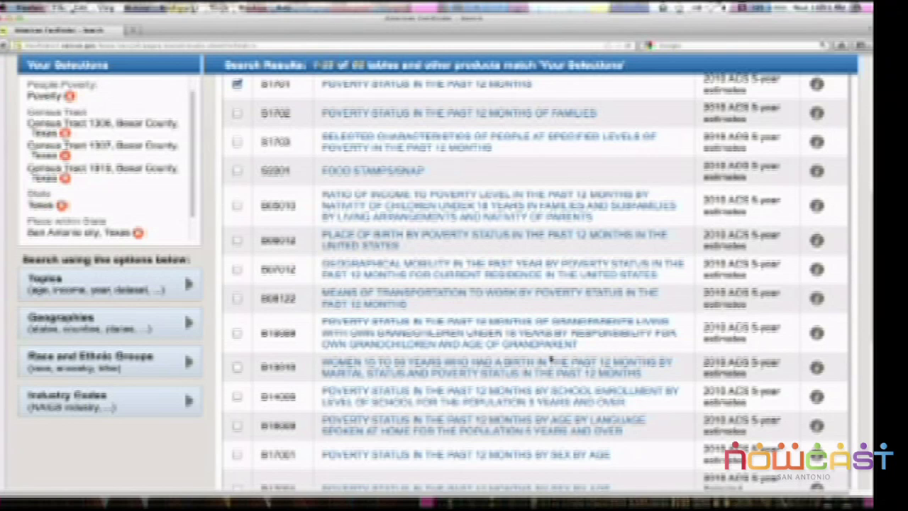
scroll(551, 360, down, 1)
scroll(550, 360, up, 2)
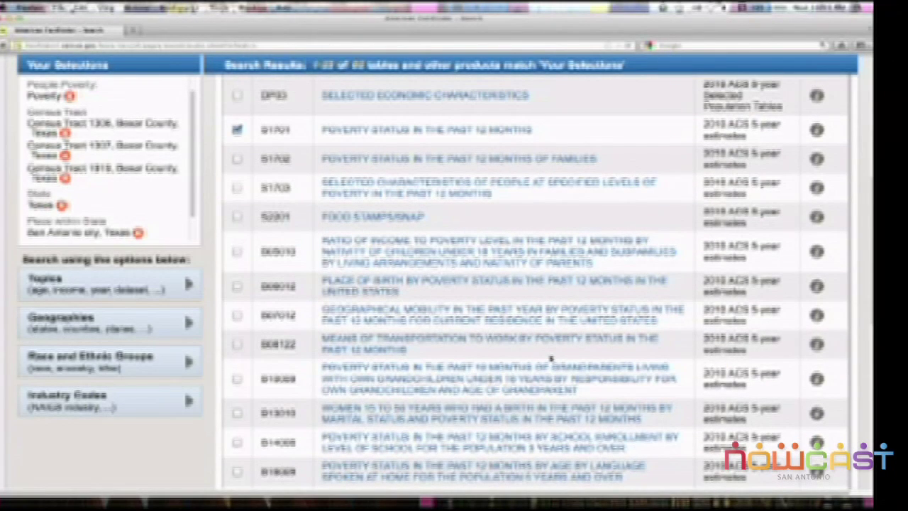
scroll(502, 361, down, 2)
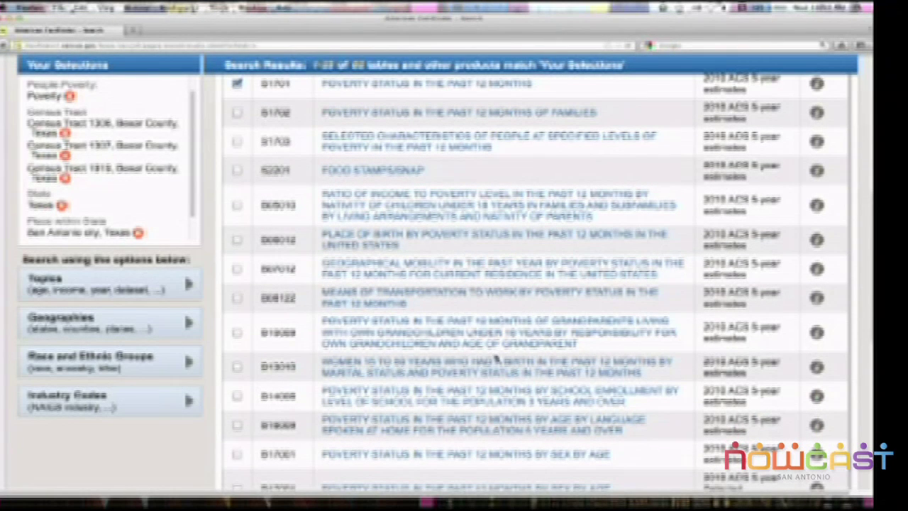
click(237, 454)
scroll(246, 402, up, 5)
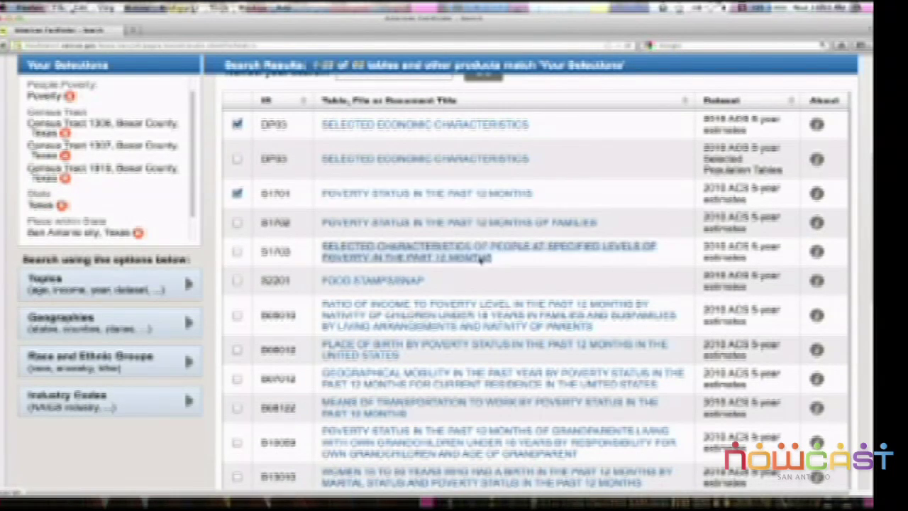
scroll(482, 259, down, 5)
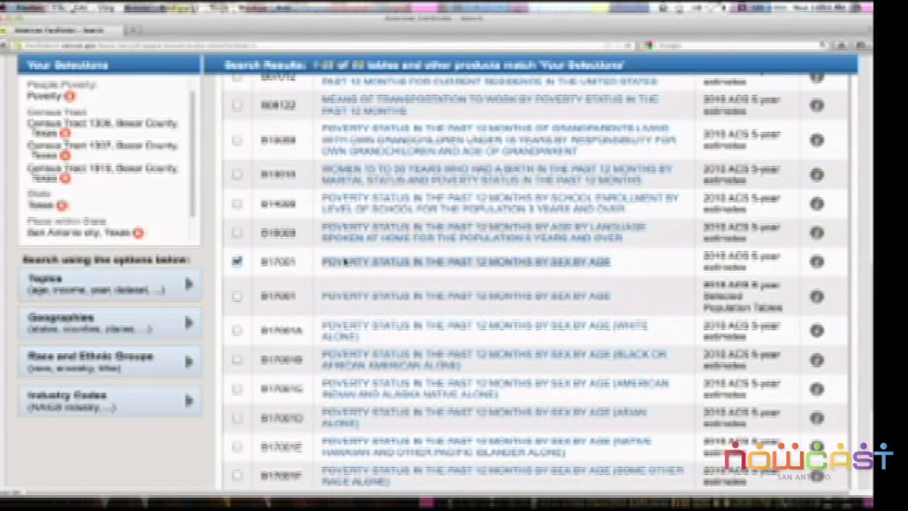
scroll(348, 263, up, 4)
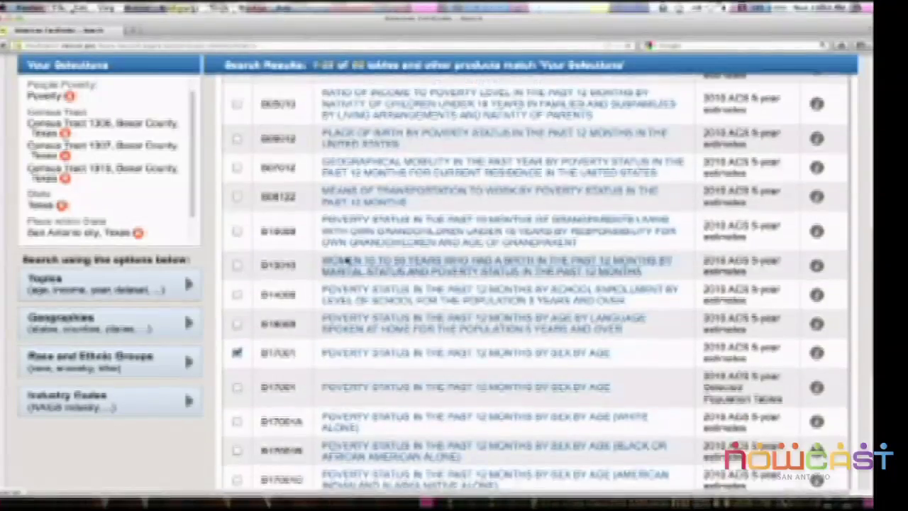
scroll(348, 260, up, 2)
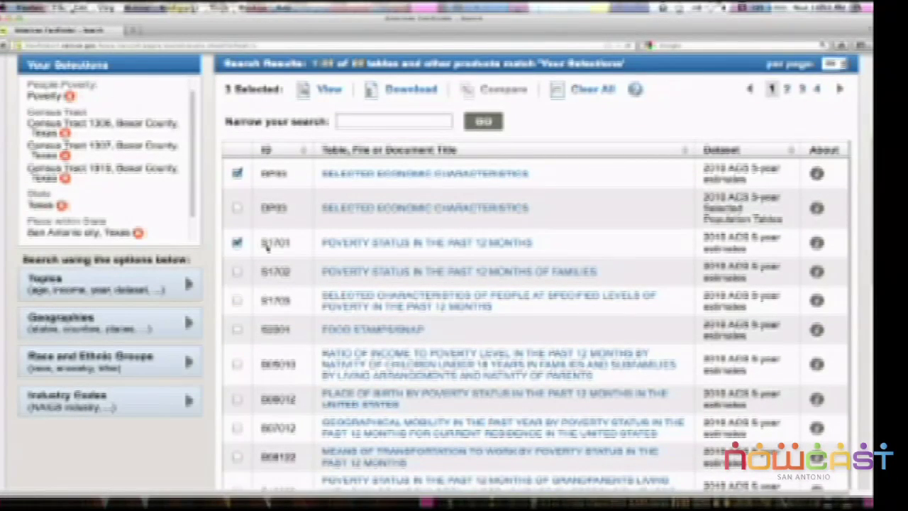
scroll(358, 293, down, 5)
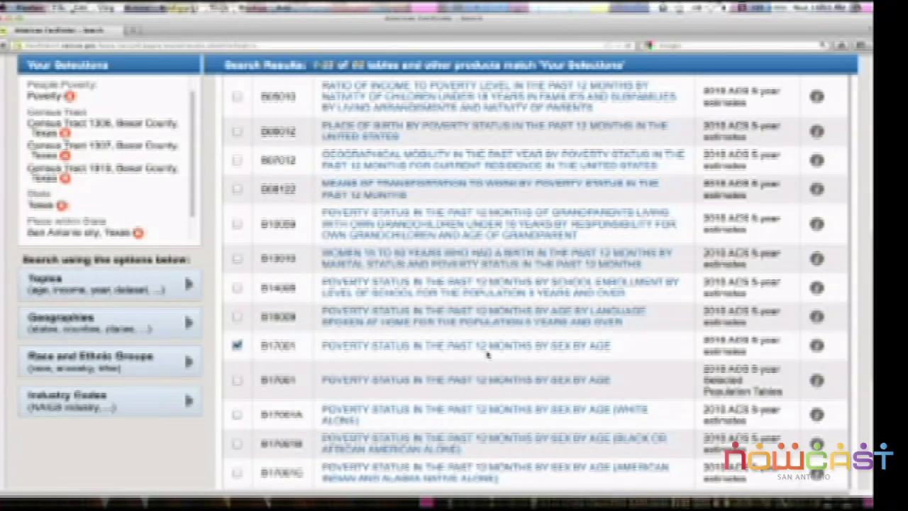
scroll(487, 355, up, 5)
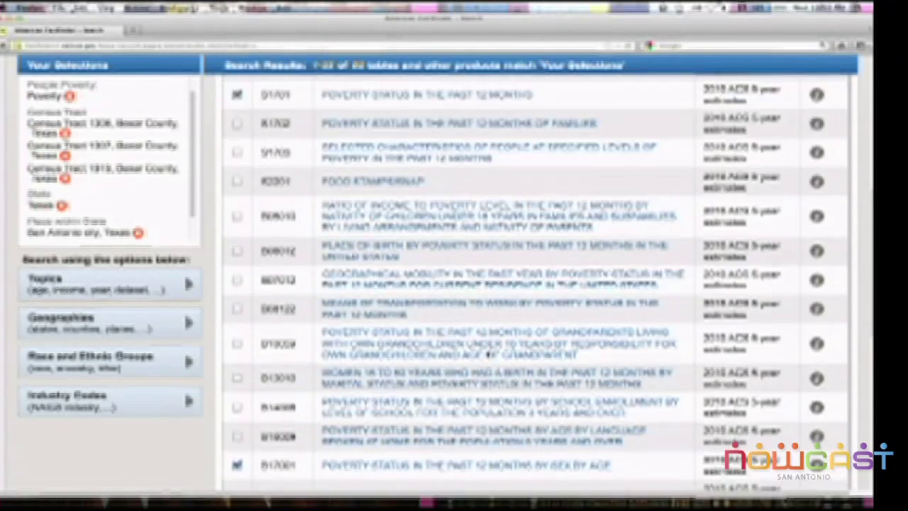
scroll(487, 352, up, 4)
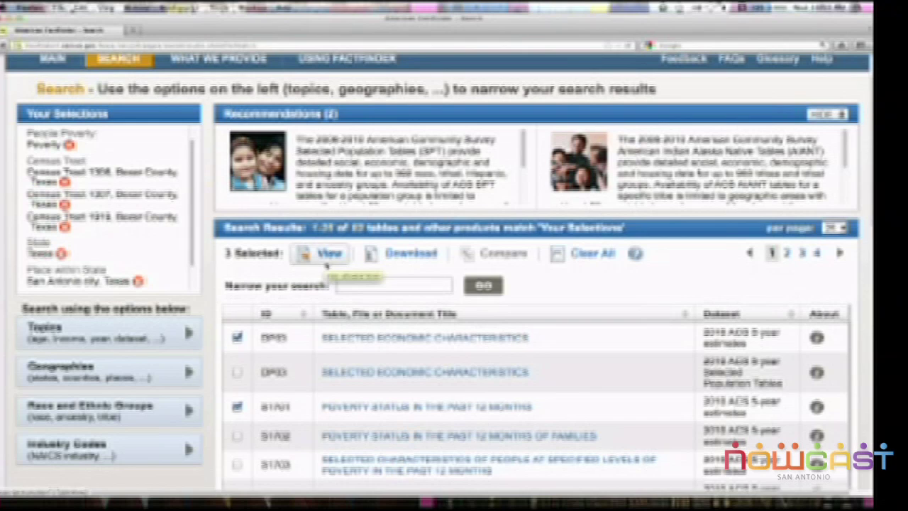
View the three chosen tables and review DP03's US employment status and commuting estimates.
click(323, 263)
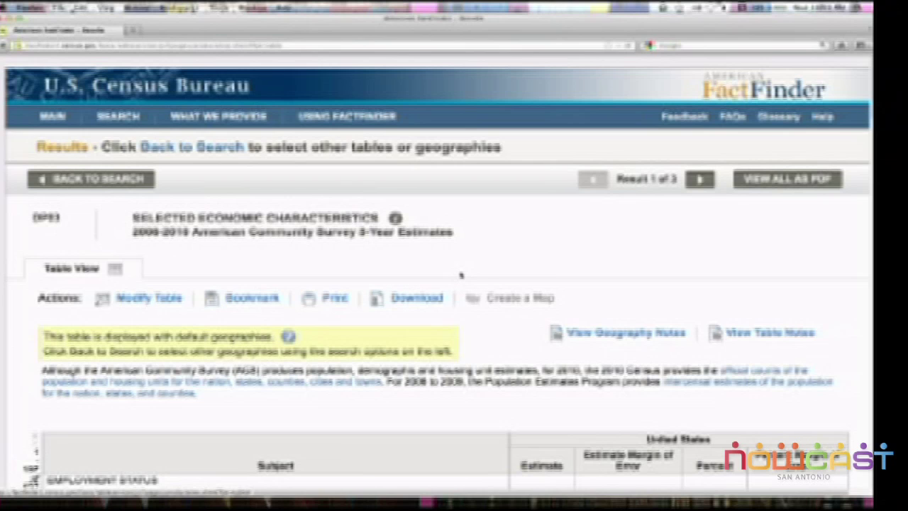
scroll(461, 276, down, 3)
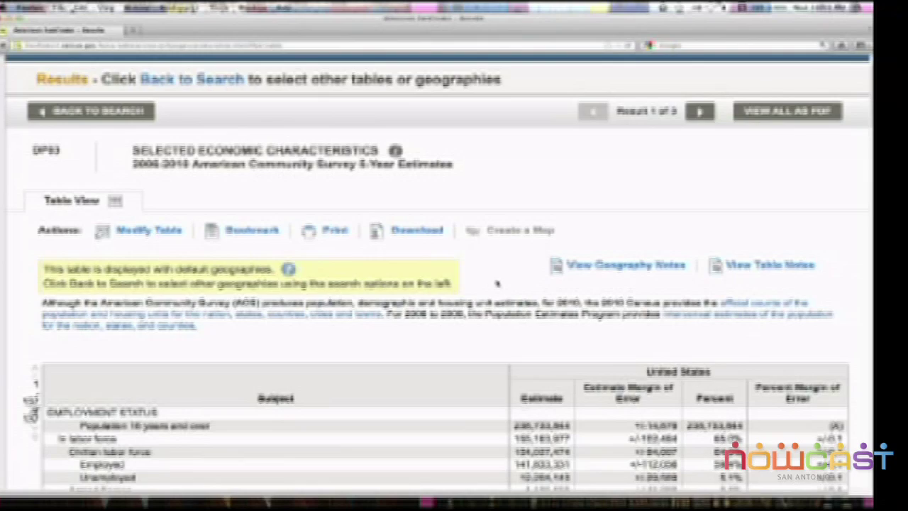
scroll(491, 283, up, 3)
scroll(497, 283, right, 1)
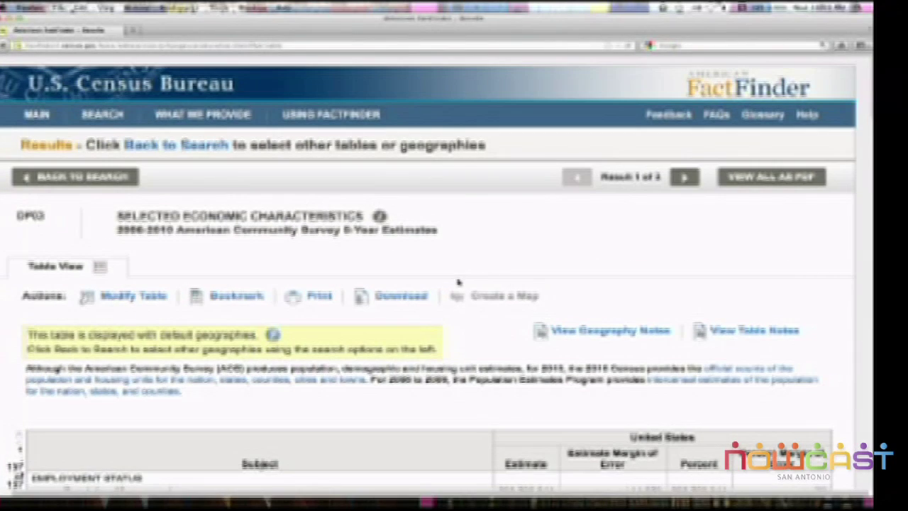
scroll(458, 282, down, 10)
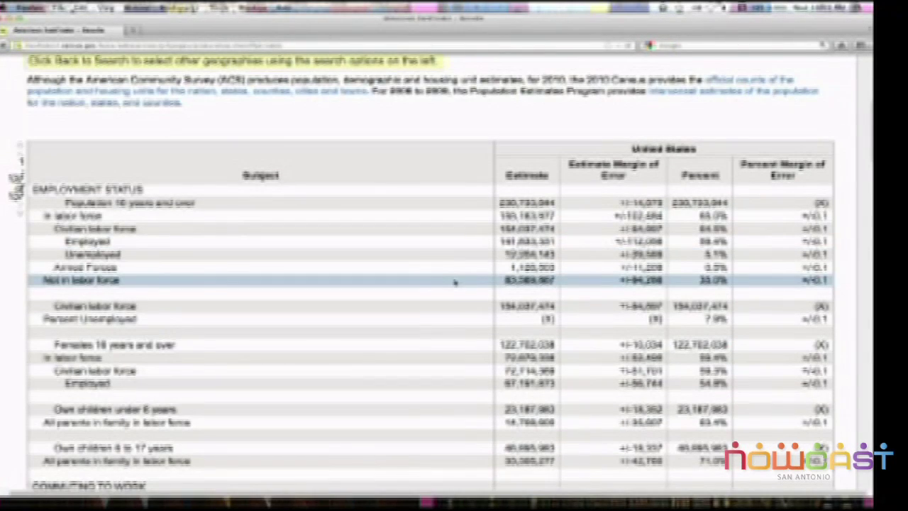
scroll(457, 282, down, 2)
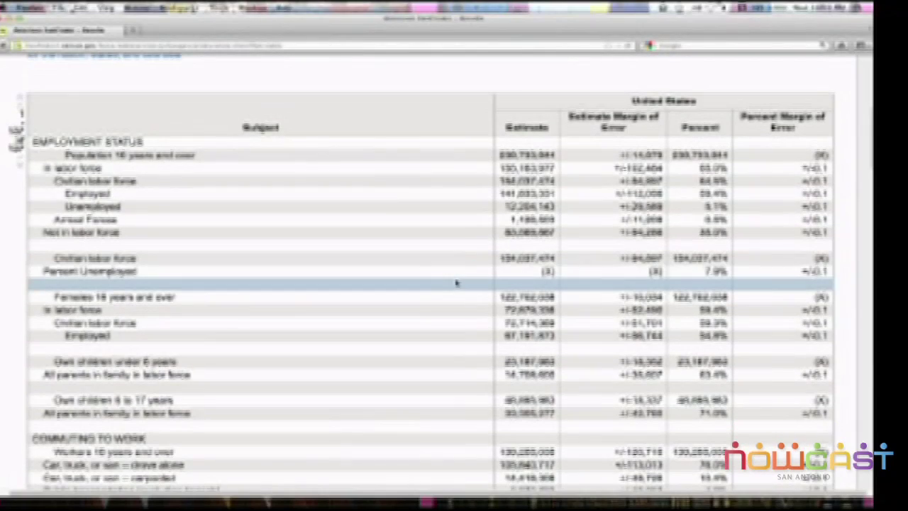
scroll(456, 282, up, 5)
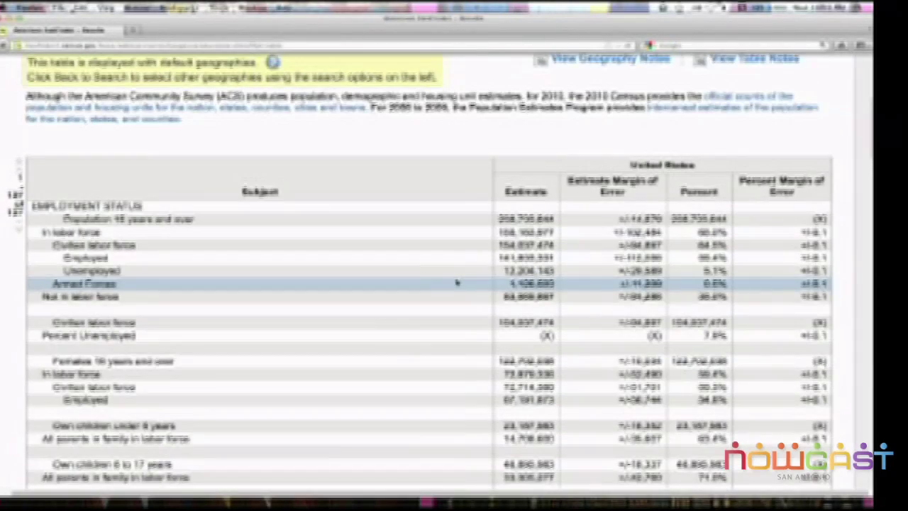
scroll(456, 283, down, 7)
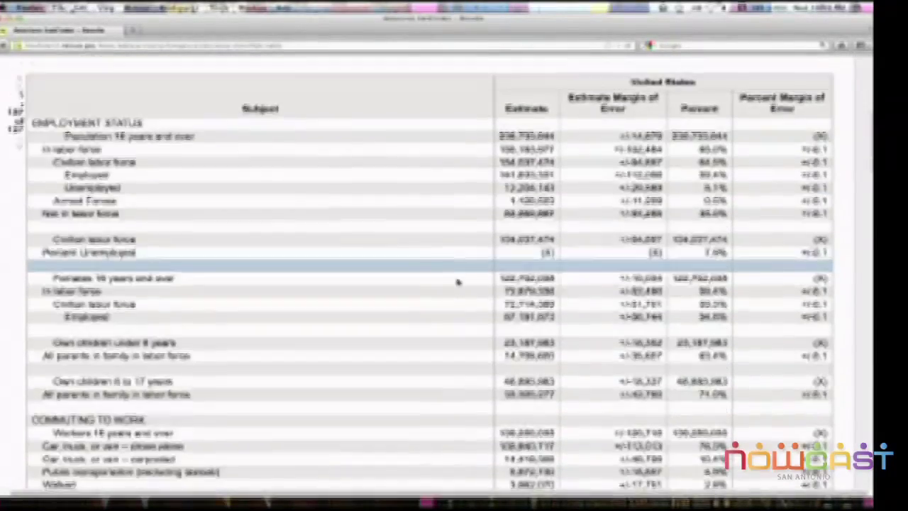
scroll(457, 281, up, 4)
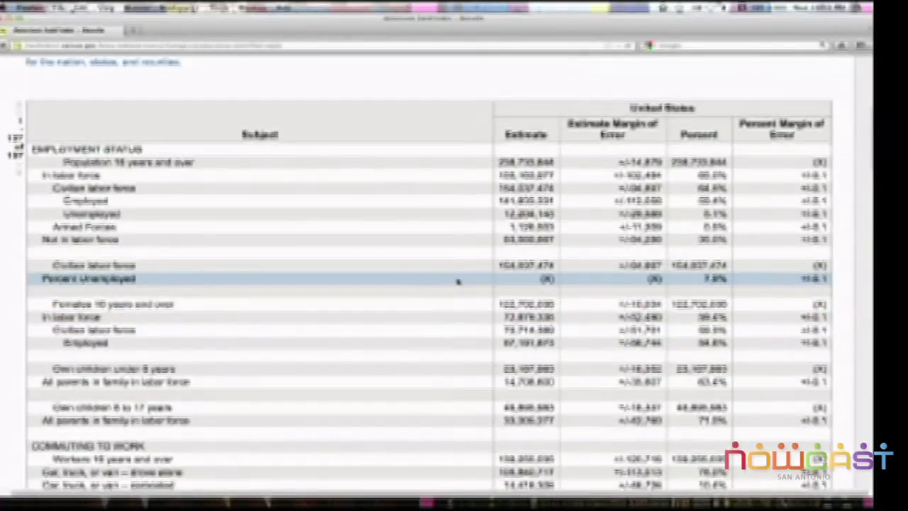
scroll(458, 281, down, 7)
scroll(458, 282, down, 6)
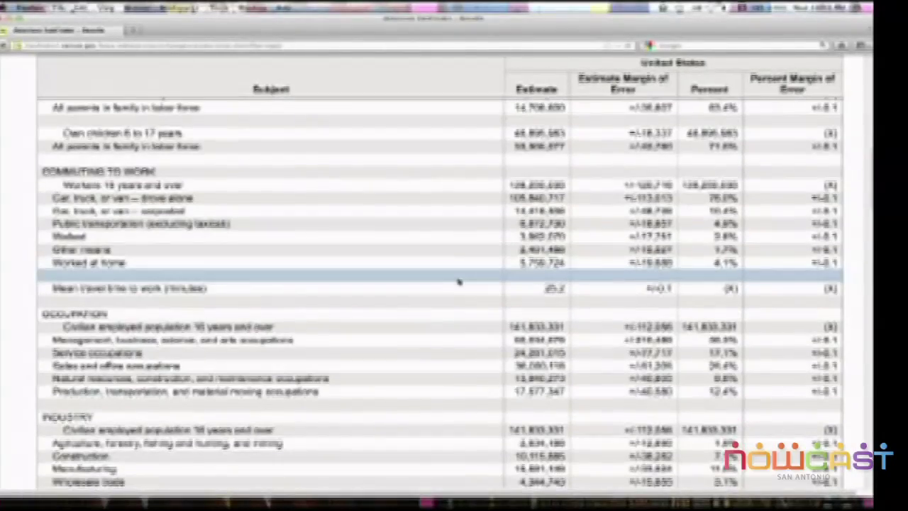
scroll(458, 282, up, 9)
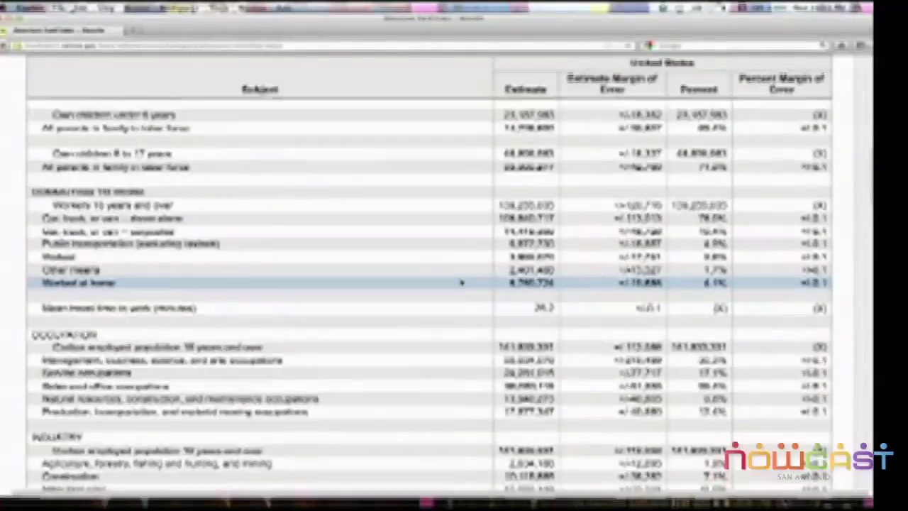
scroll(462, 281, up, 2)
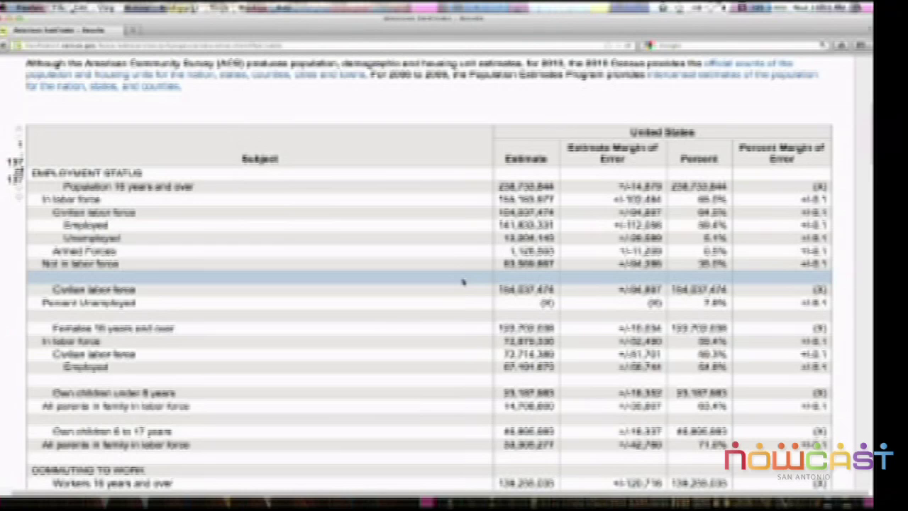
scroll(463, 282, up, 3)
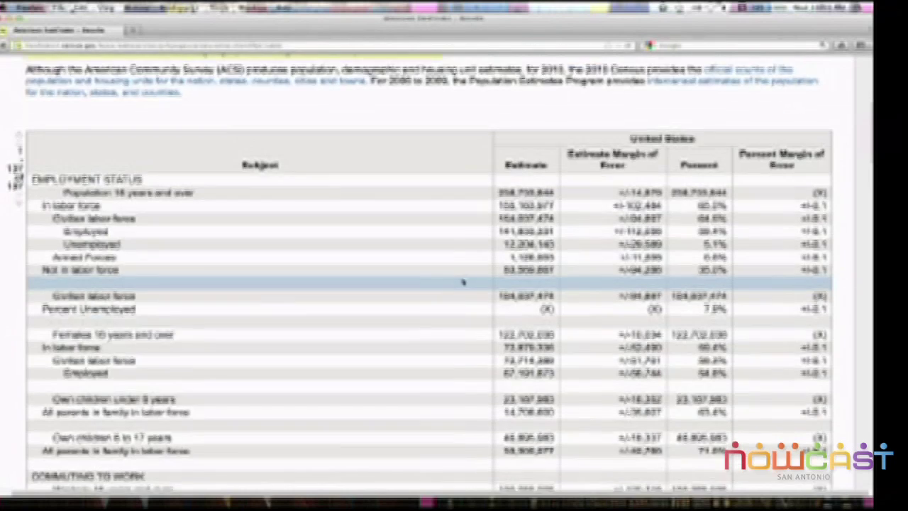
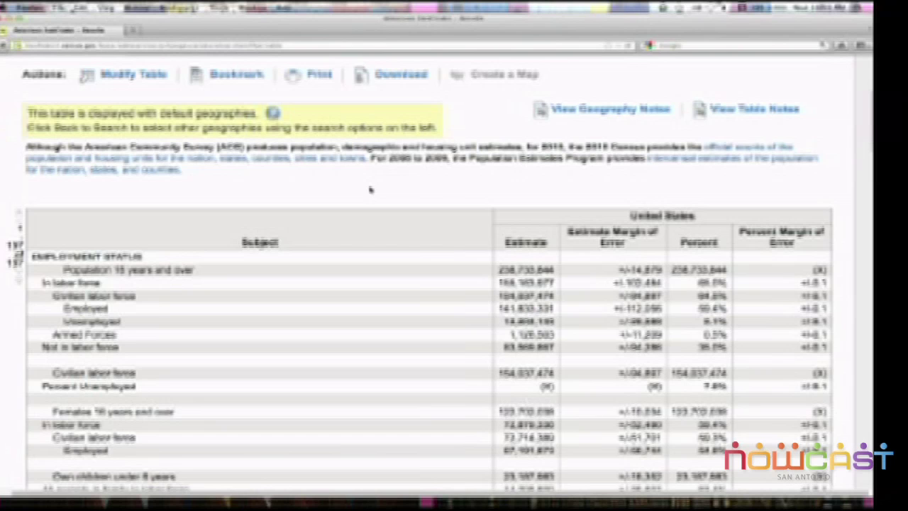
Scroll through the current table, looking over the INCOME AND BENEFITS section.
scroll(370, 189, down, 2)
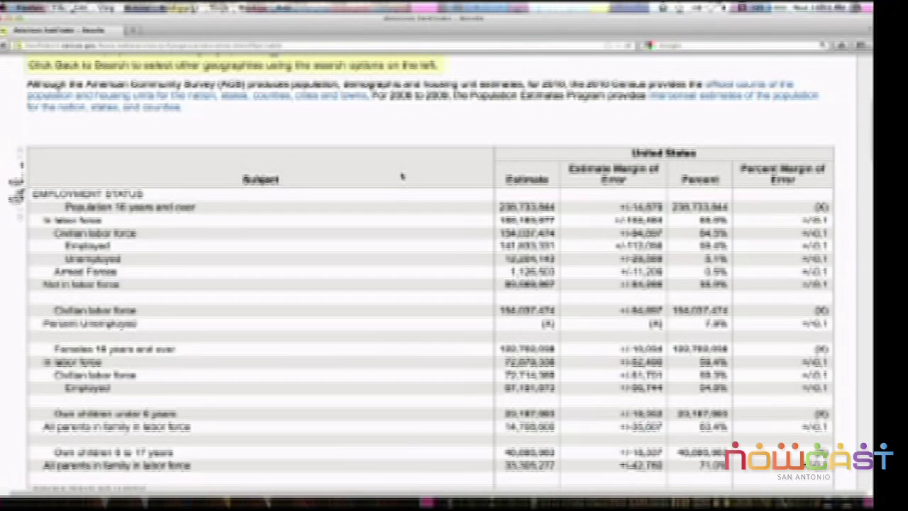
scroll(401, 177, down, 8)
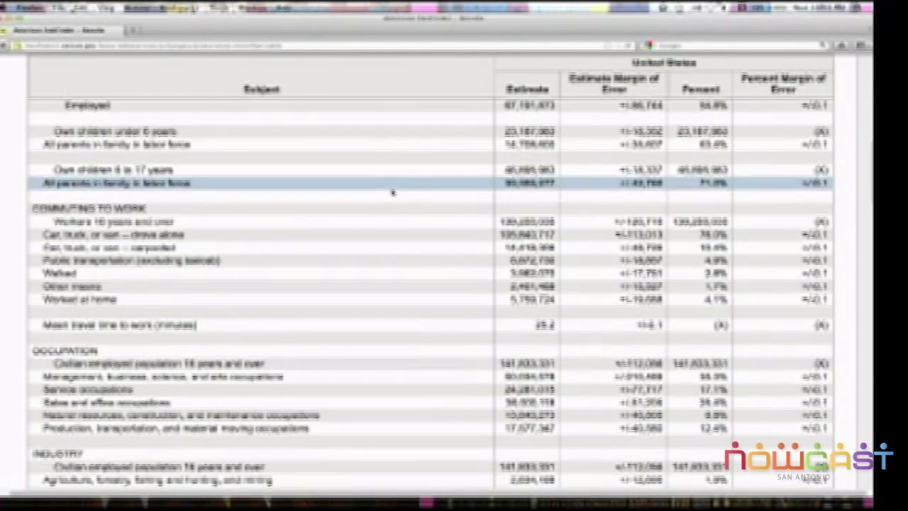
scroll(373, 222, down, 2)
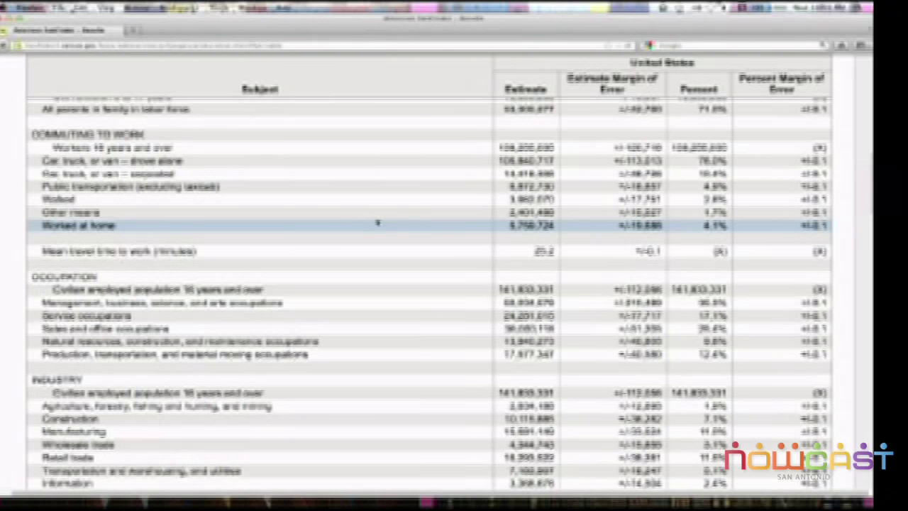
scroll(379, 222, up, 6)
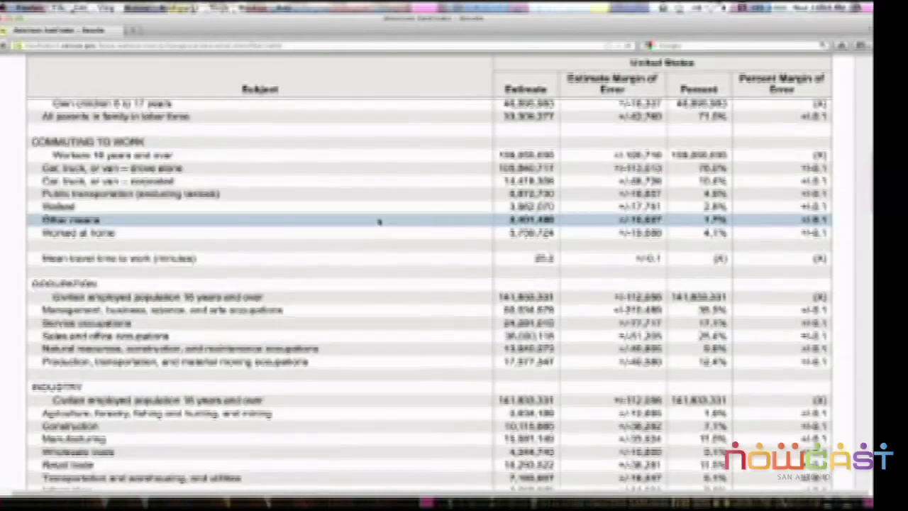
scroll(380, 221, up, 5)
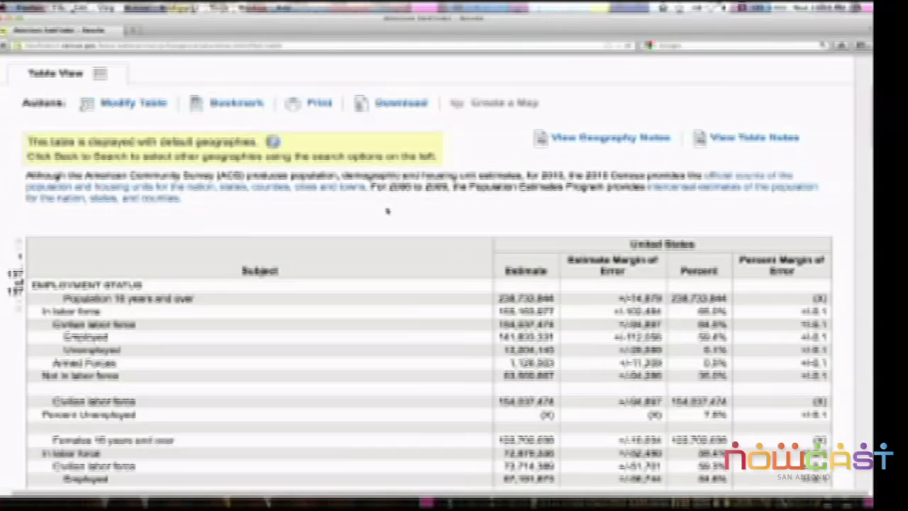
scroll(394, 205, up, 1)
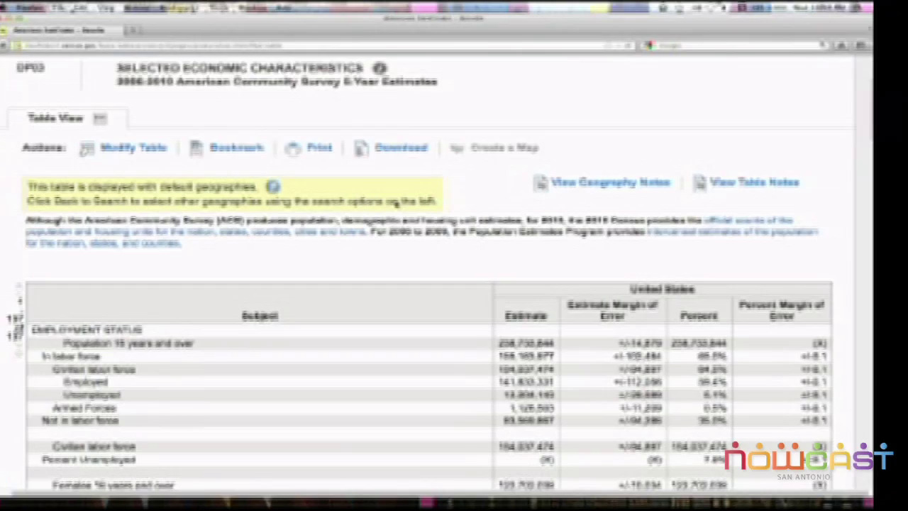
scroll(396, 204, down, 8)
scroll(397, 206, down, 9)
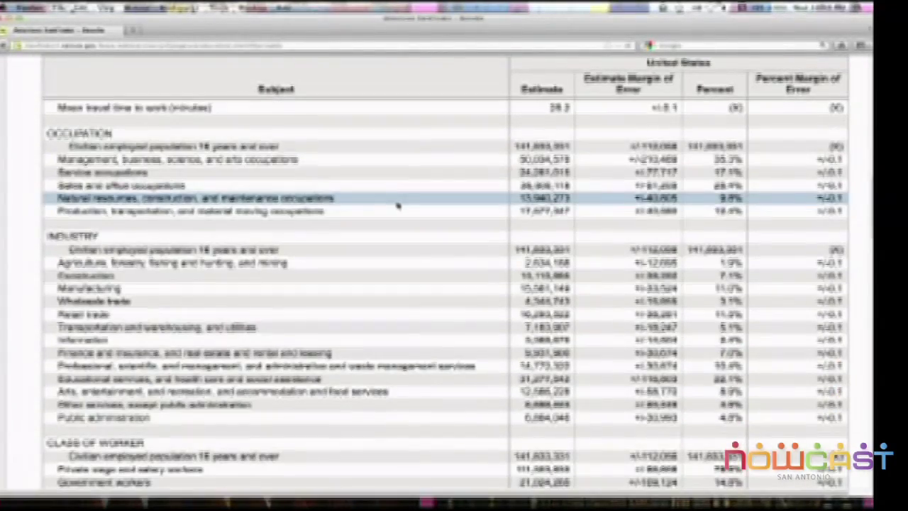
scroll(397, 206, down, 10)
scroll(399, 231, down, 11)
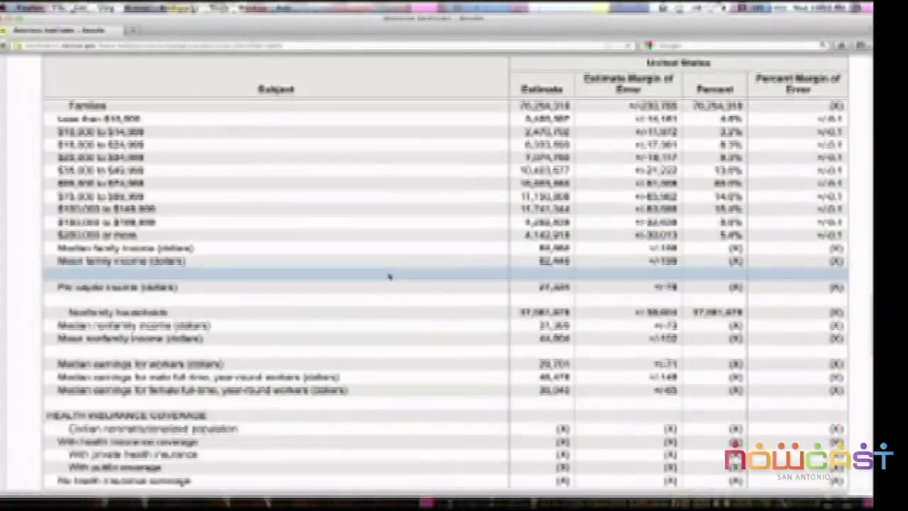
scroll(389, 276, down, 1)
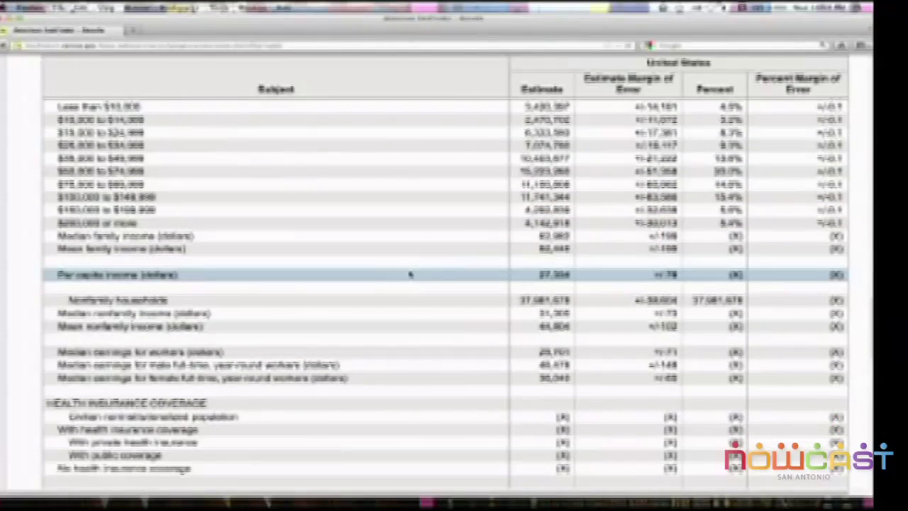
scroll(412, 275, down, 5)
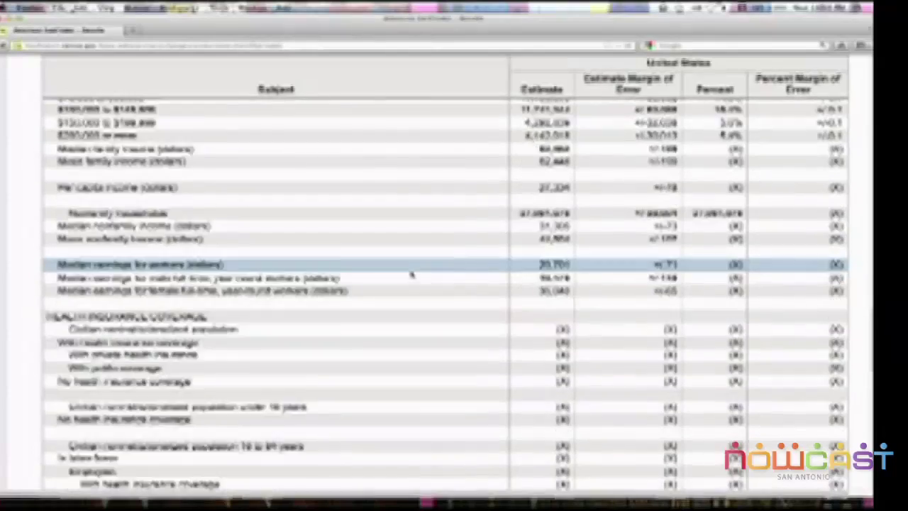
scroll(411, 274, up, 6)
scroll(411, 275, up, 4)
scroll(411, 275, down, 10)
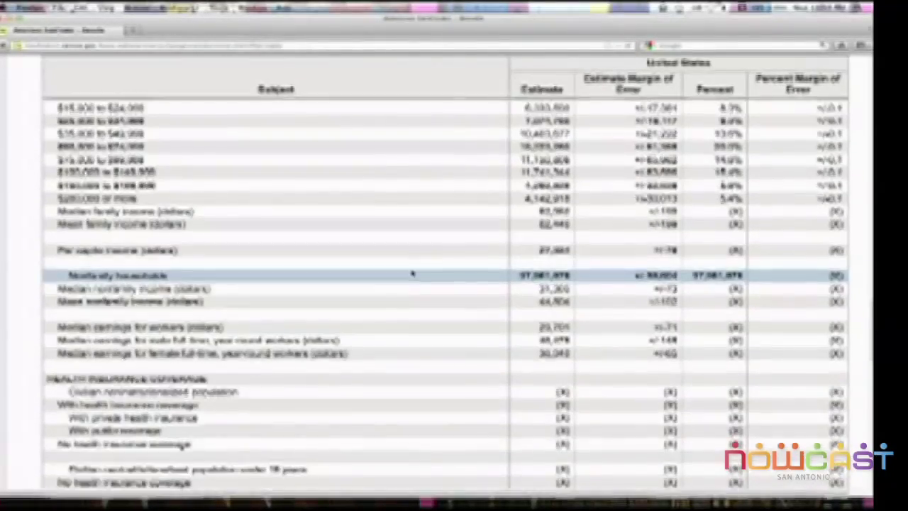
scroll(412, 273, up, 10)
scroll(411, 272, up, 20)
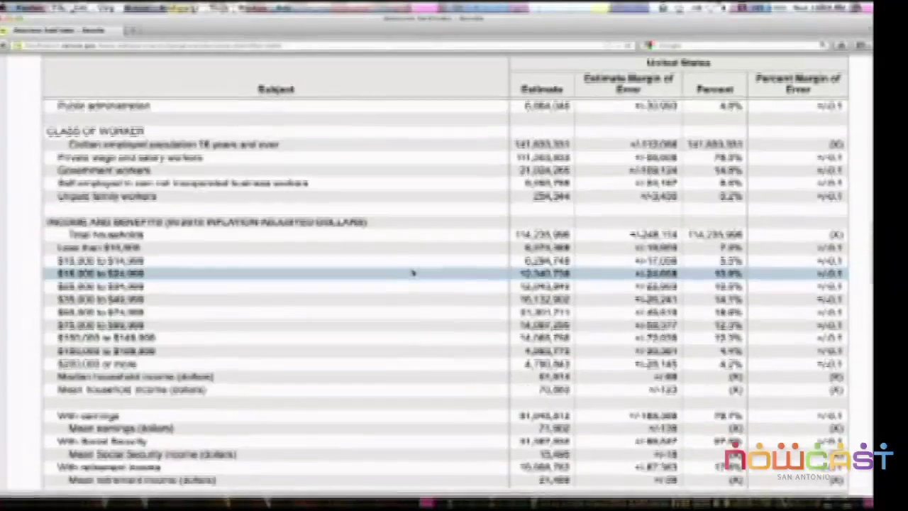
scroll(413, 272, up, 3)
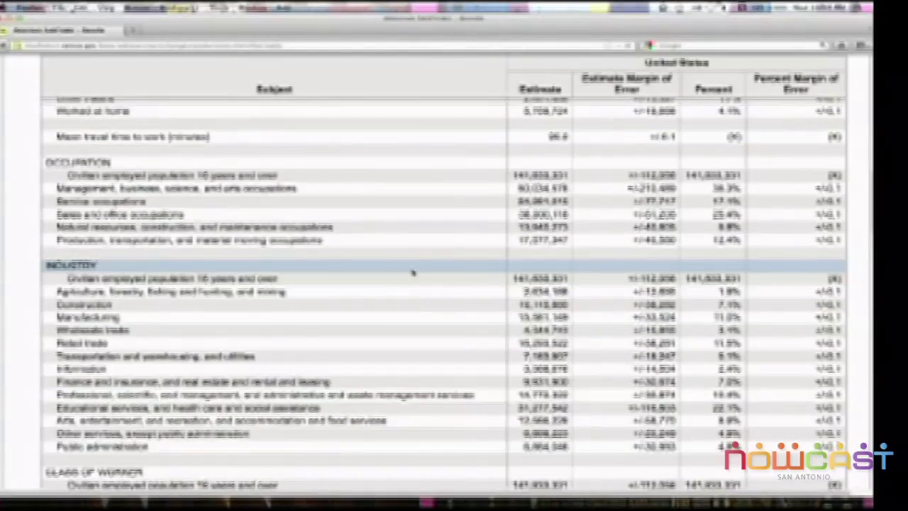
scroll(413, 273, up, 15)
scroll(413, 273, down, 20)
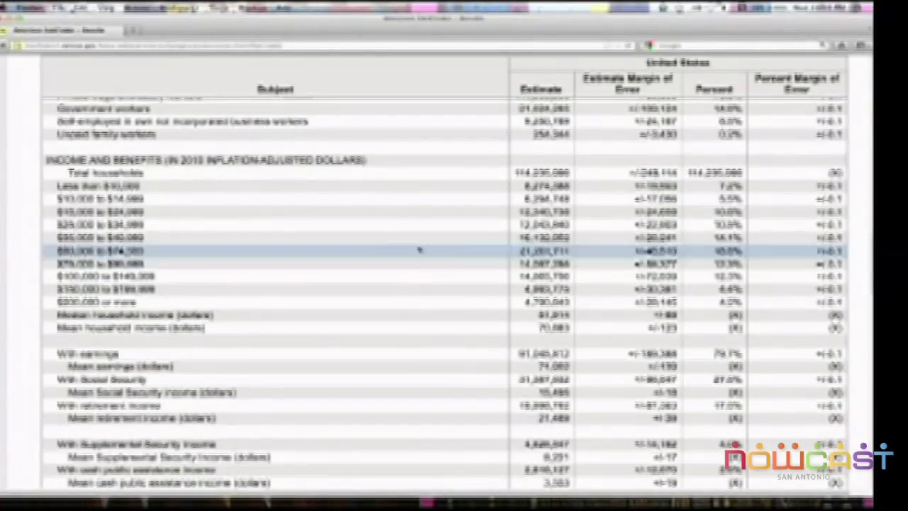
scroll(428, 257, up, 1)
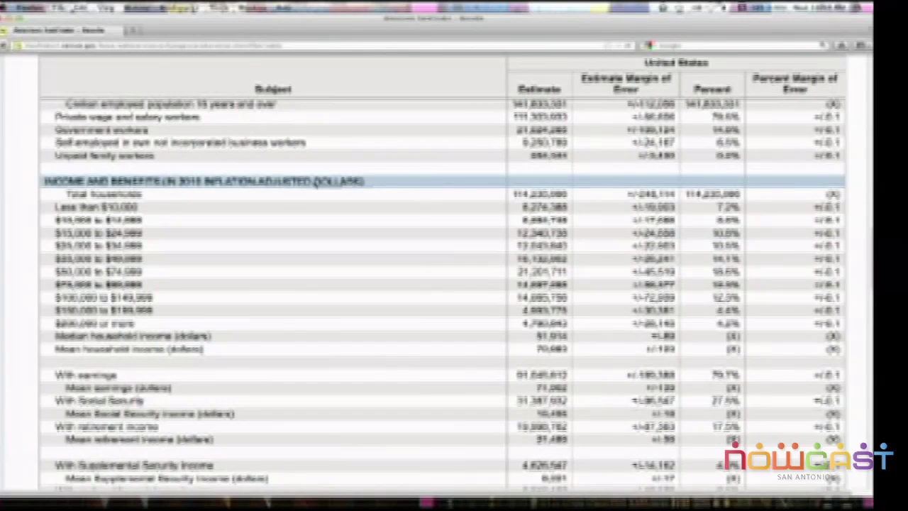
drag(52, 183, 367, 185)
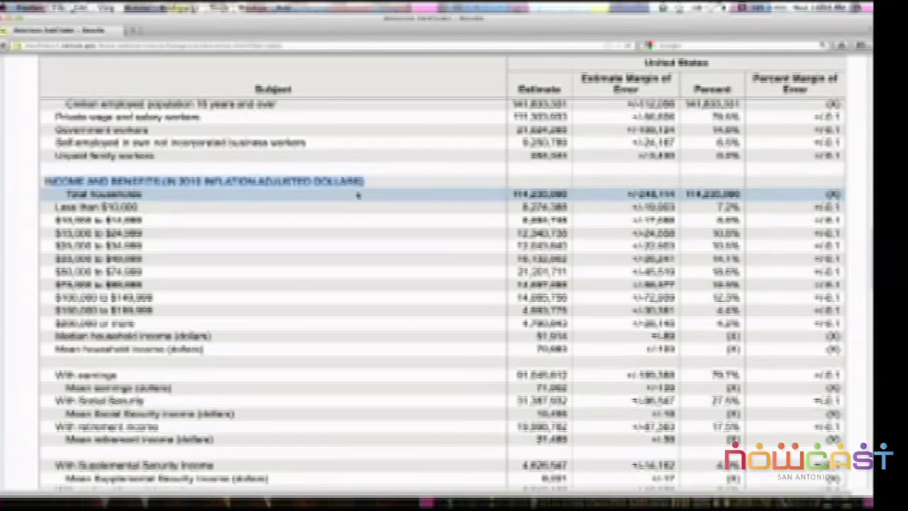
click(408, 183)
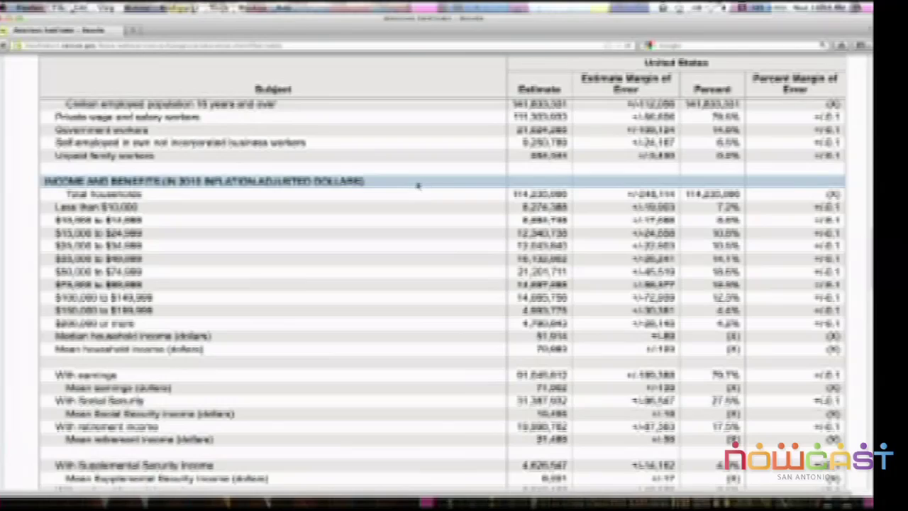
scroll(415, 189, up, 10)
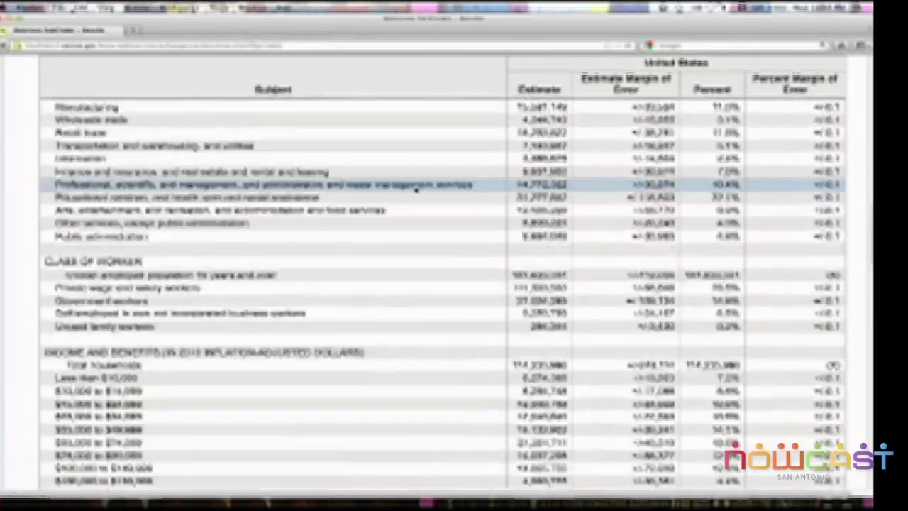
scroll(415, 189, up, 10)
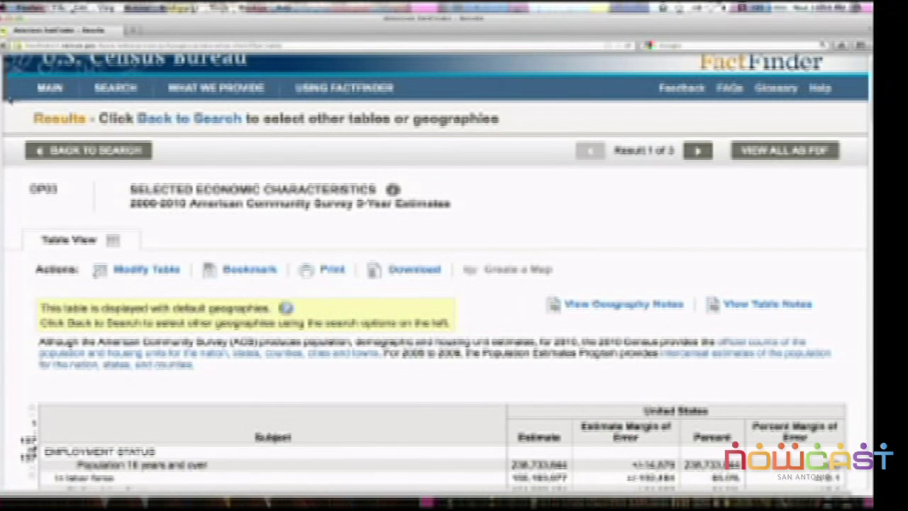
Return to the search page and bring up the Select Geographies options.
click(92, 150)
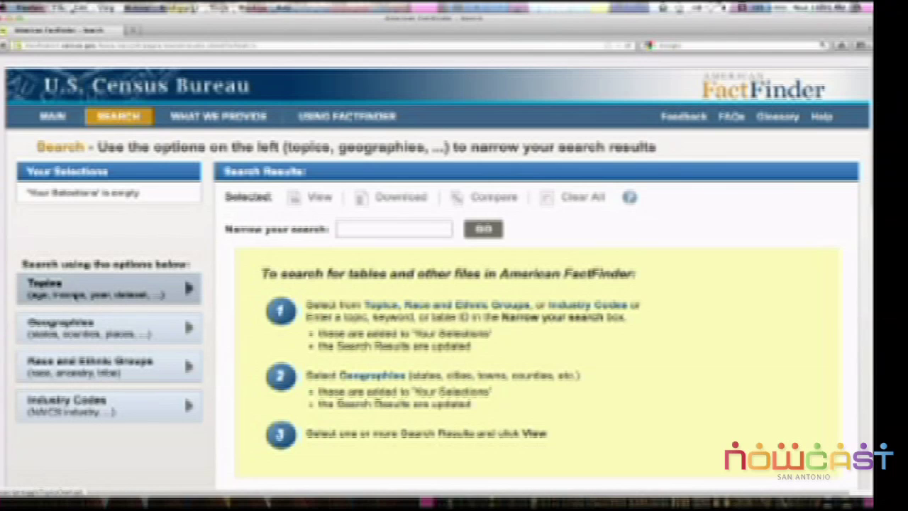
click(92, 288)
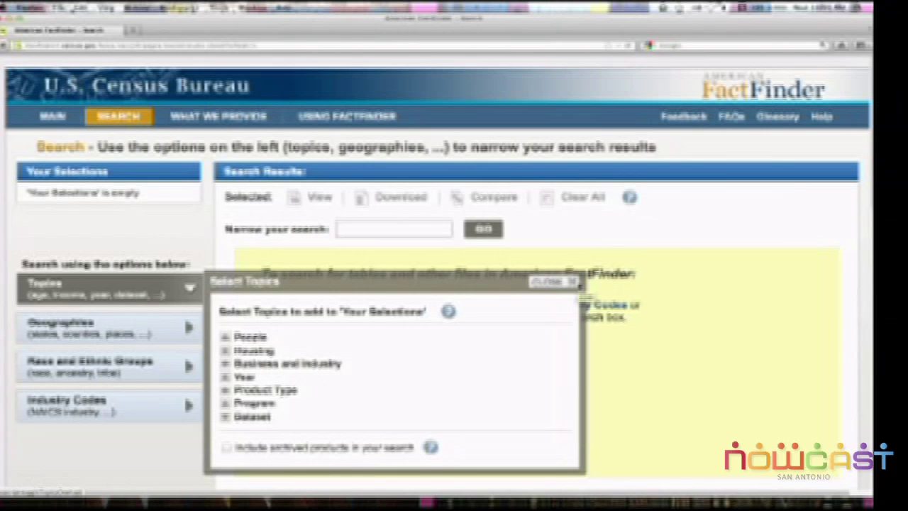
click(551, 282)
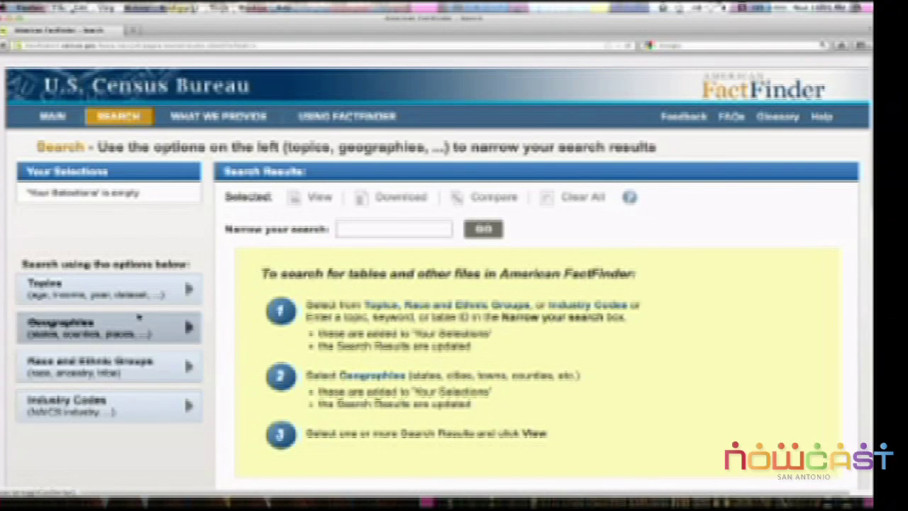
click(102, 334)
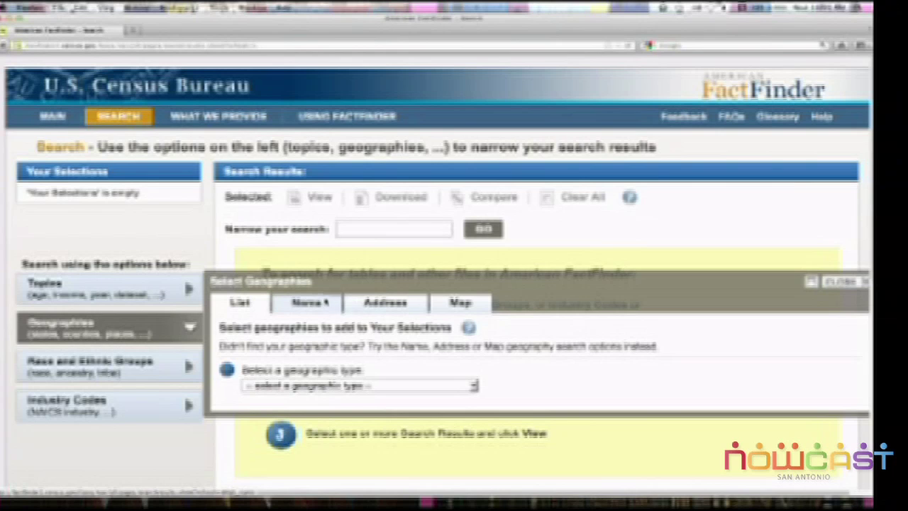
click(384, 303)
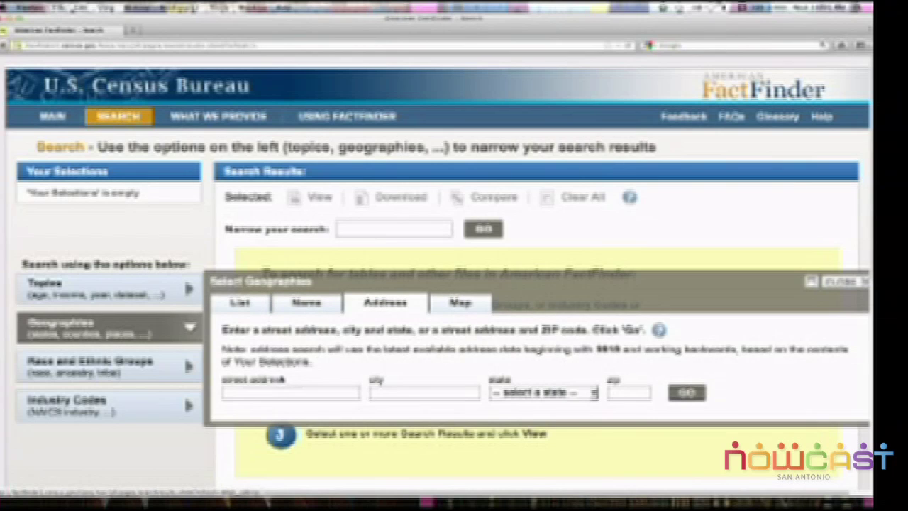
click(277, 397)
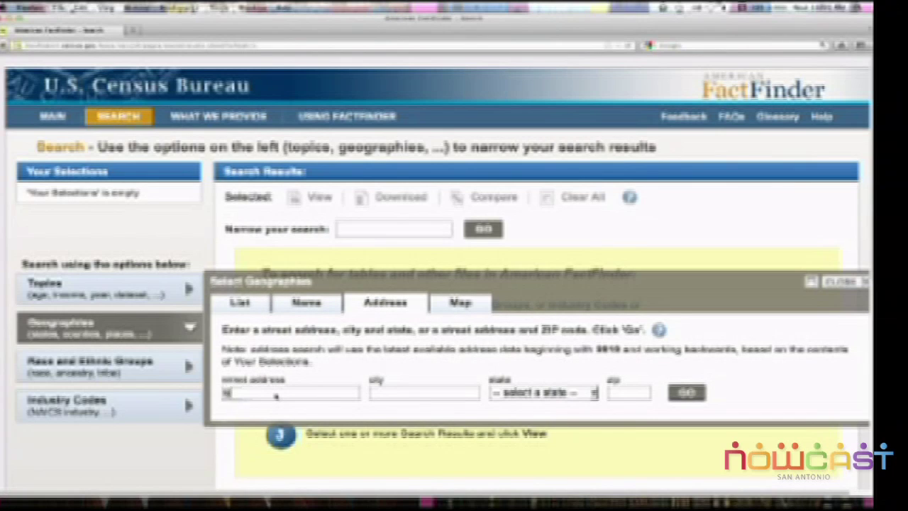
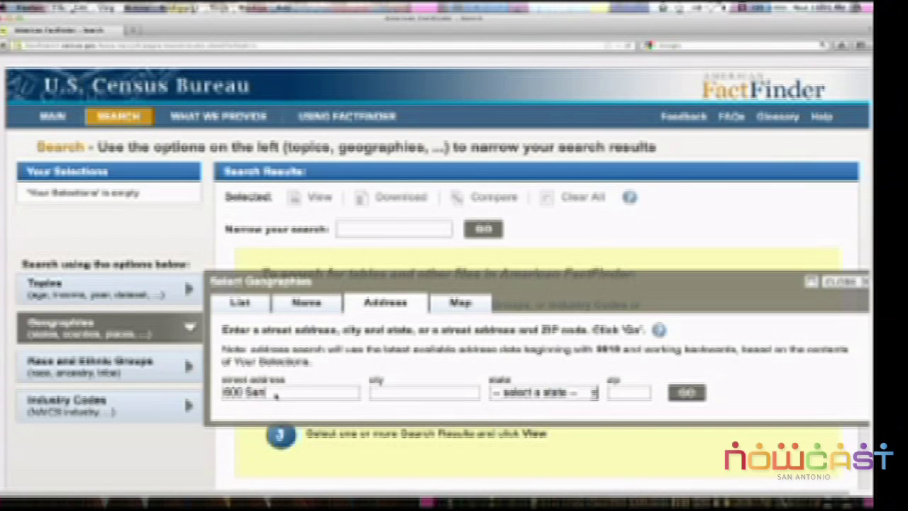
key(Tab)
text(S)
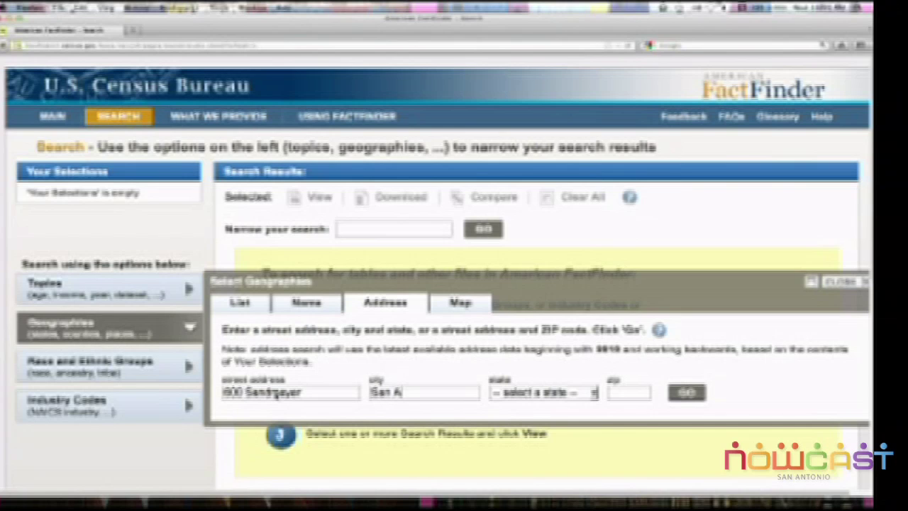
key(Tab)
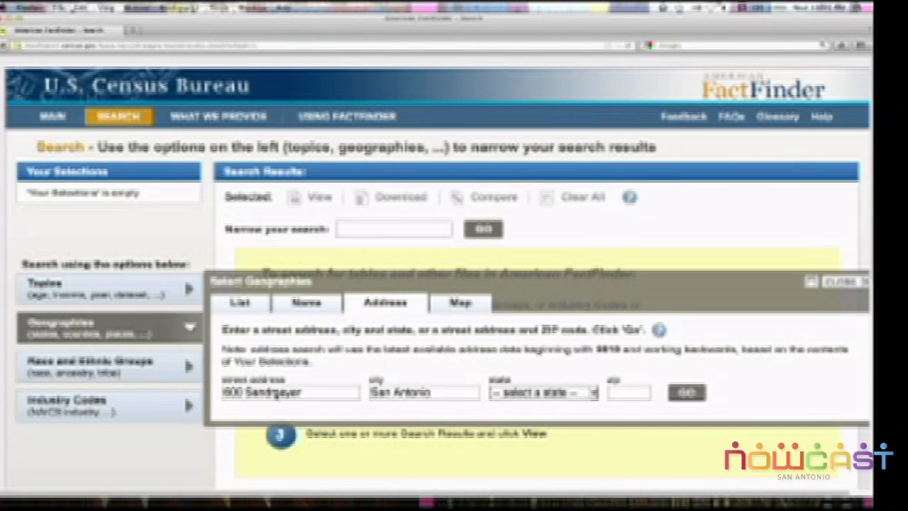
text(tex)
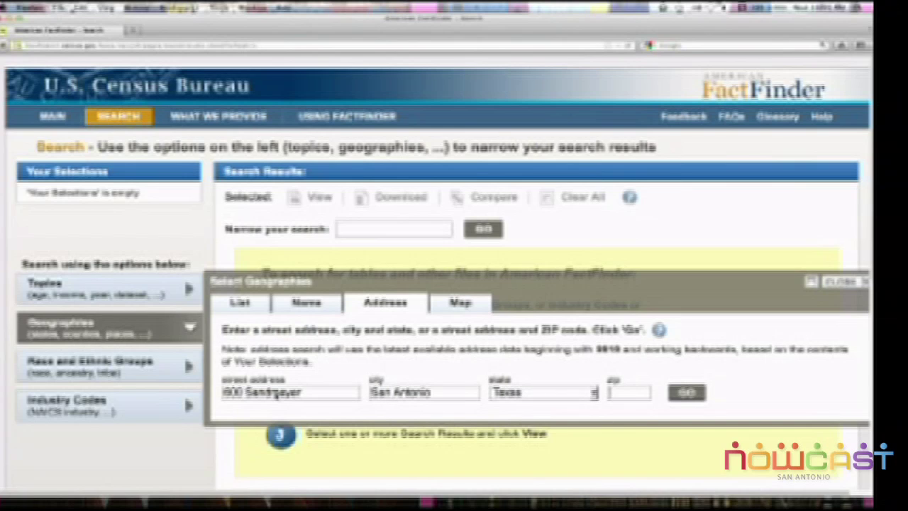
click(689, 392)
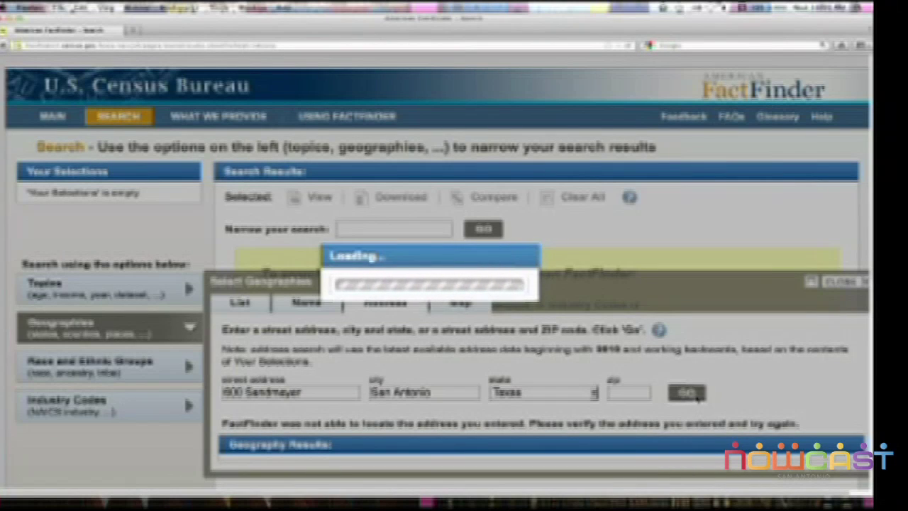
Add Census Tract 1307, Bexar County, Texas from the address results to Your Selections.
scroll(602, 383, down, 5)
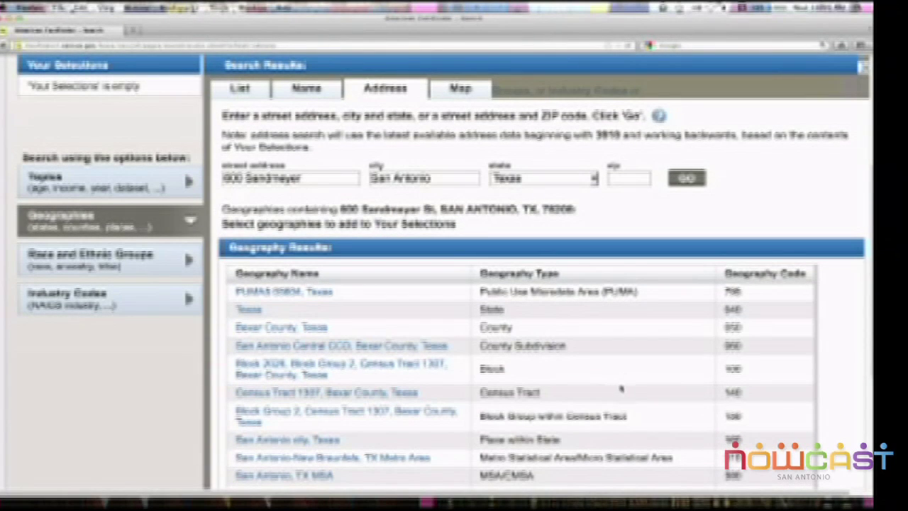
scroll(599, 438, down, 3)
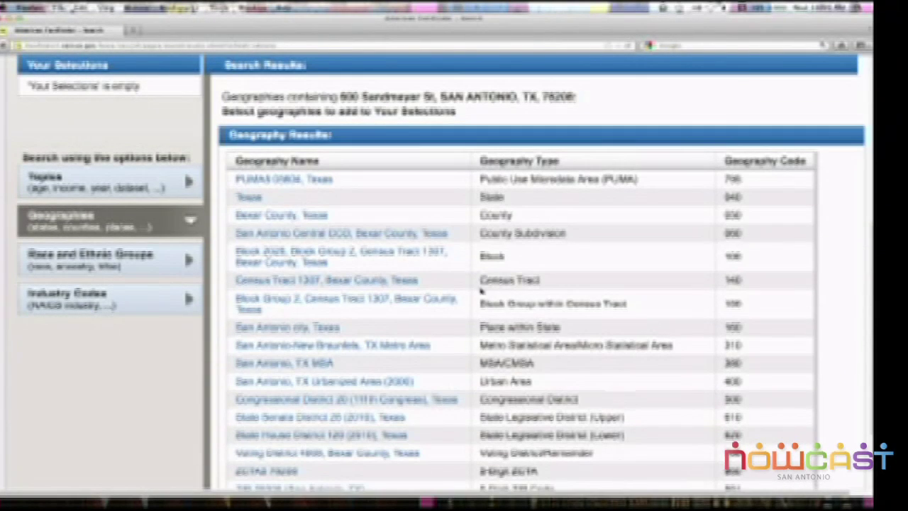
click(339, 280)
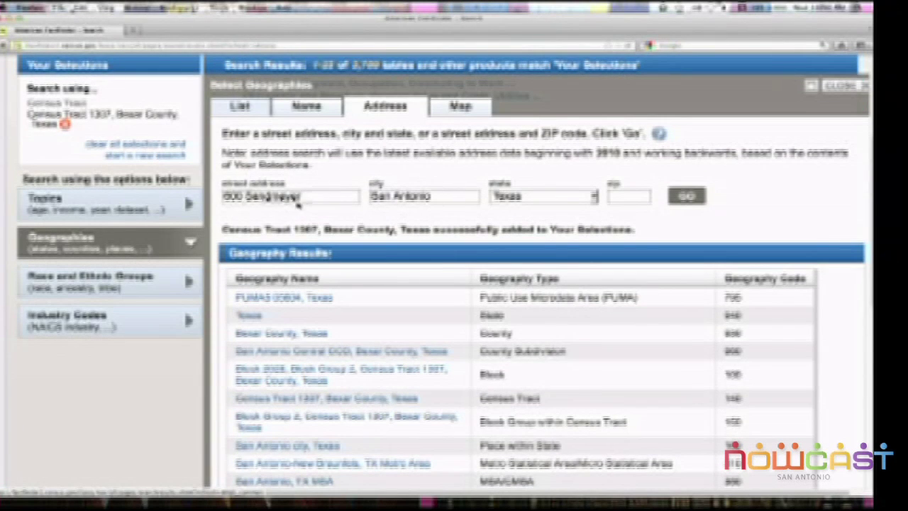
drag(298, 204, 221, 199)
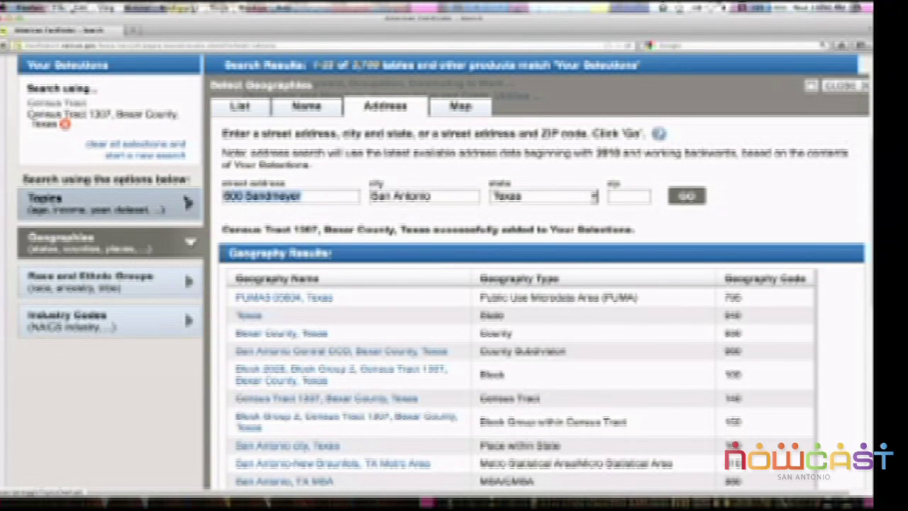
Search a new street address and add its census tract, 1919, to the selections.
key(BackSpace)
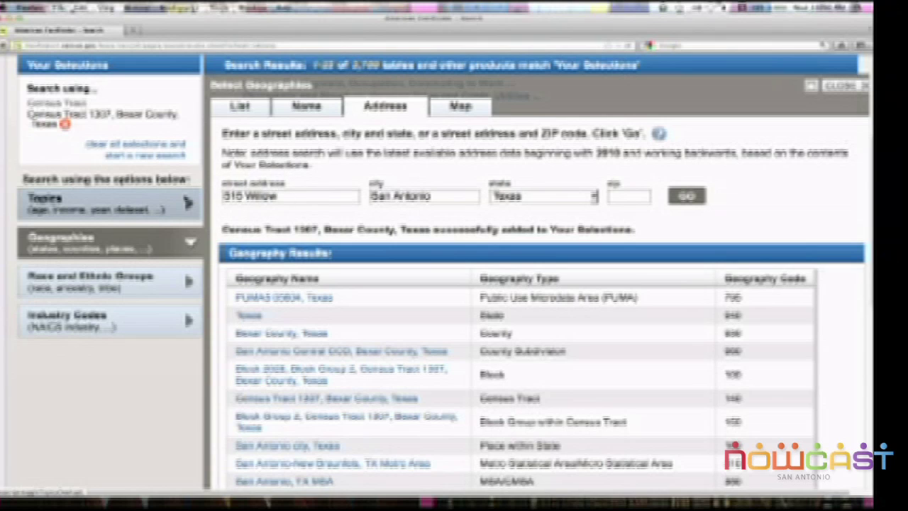
key(Return)
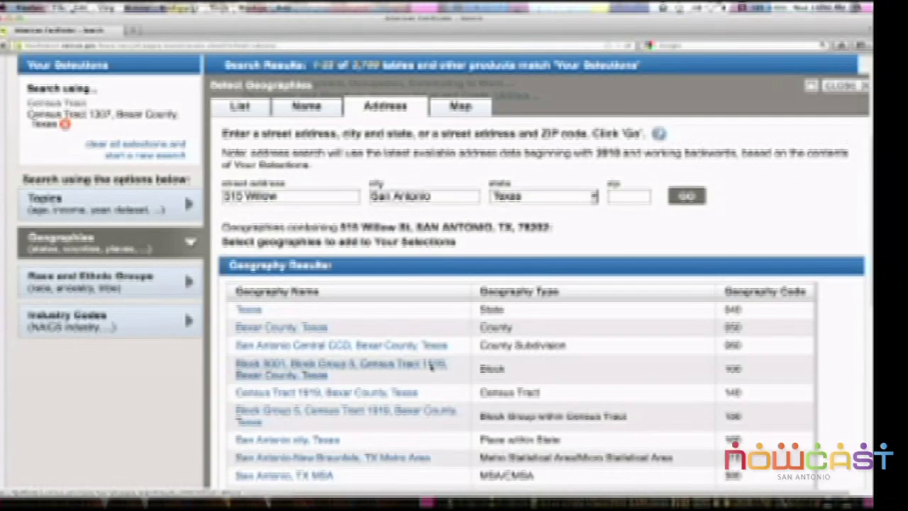
scroll(429, 371, down, 1)
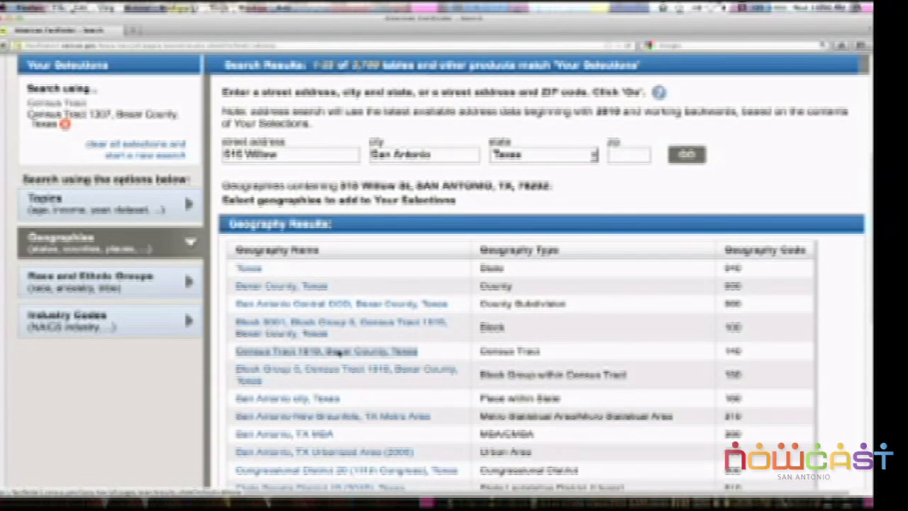
click(337, 352)
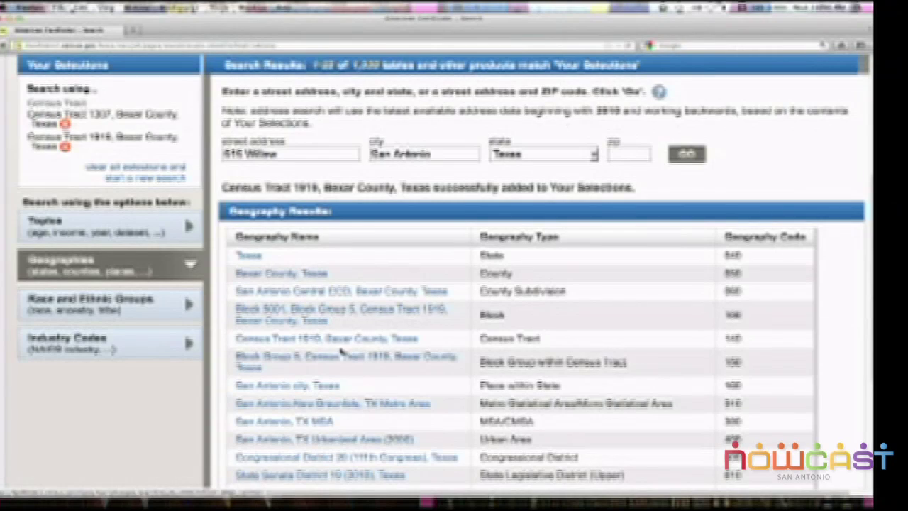
Look up the next street address and add Census Tract 1306.
drag(297, 159, 205, 156)
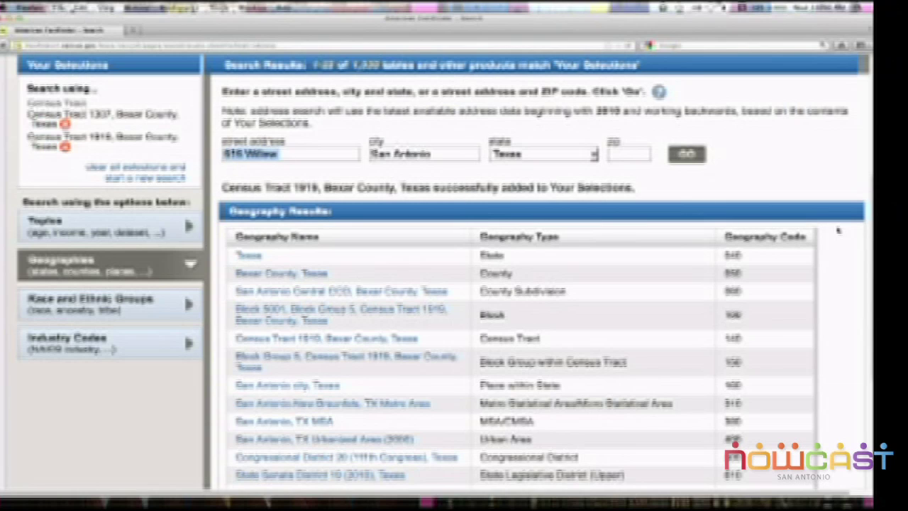
text(6 Gul)
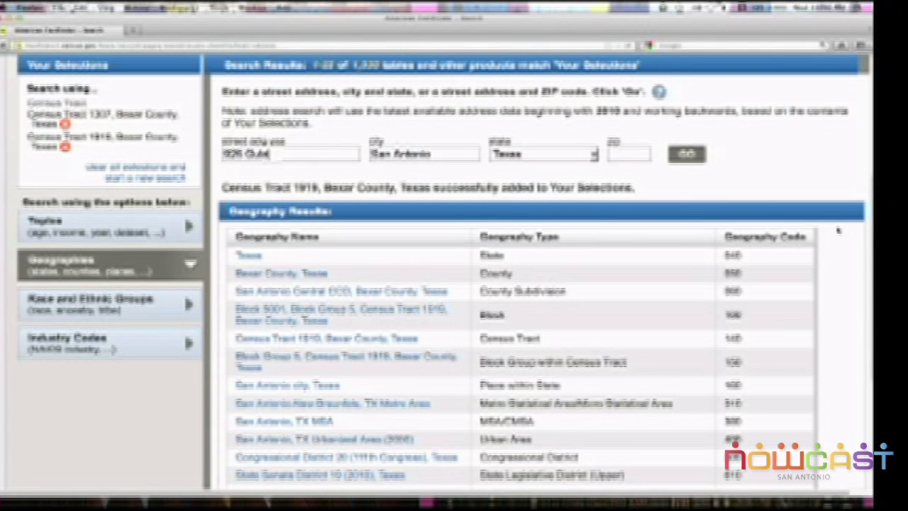
key(Return)
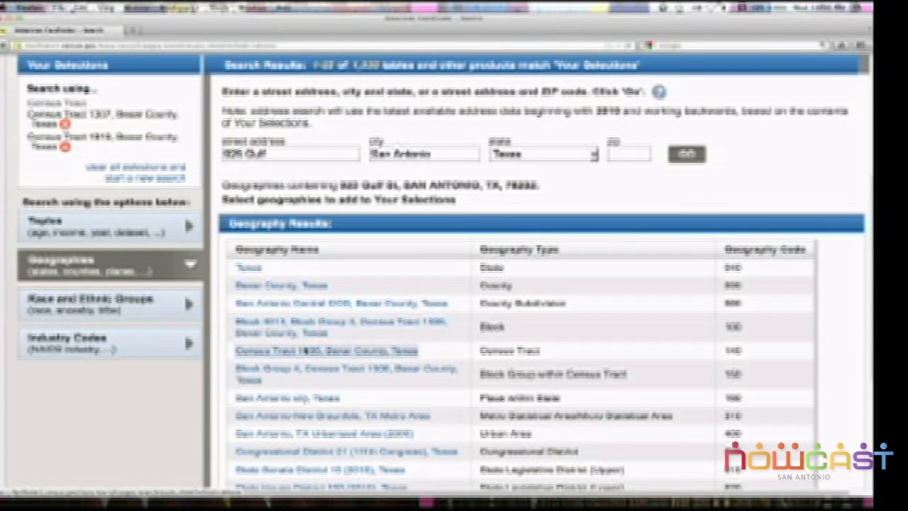
click(302, 351)
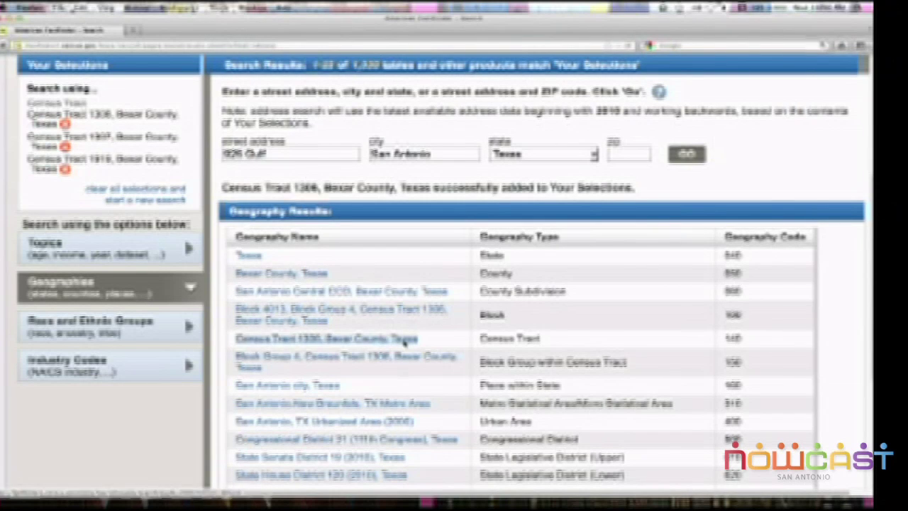
Add San Antonio city and Texas, close the geography picker, and bring up the topics.
click(323, 388)
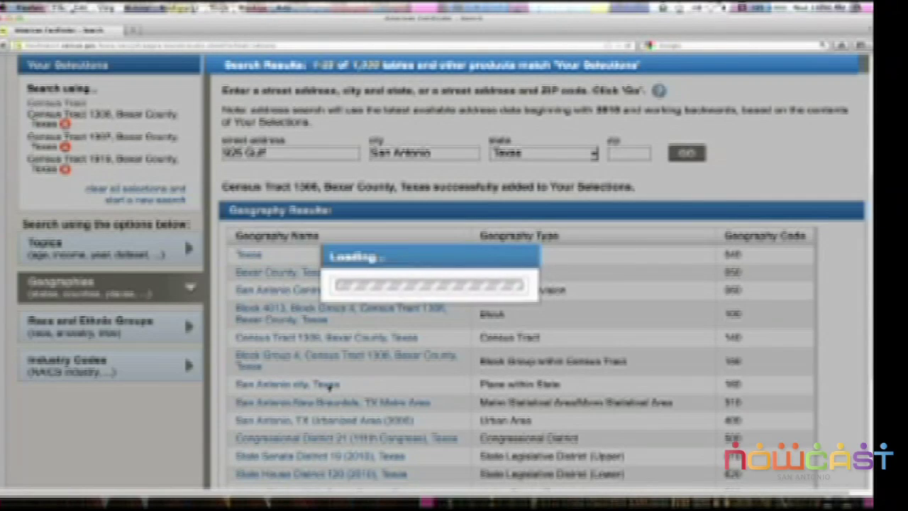
click(250, 255)
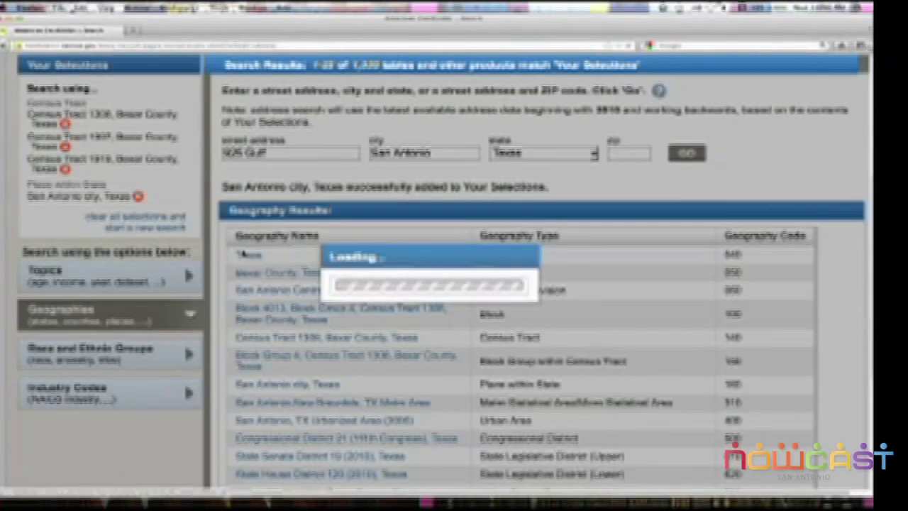
scroll(859, 170, up, 3)
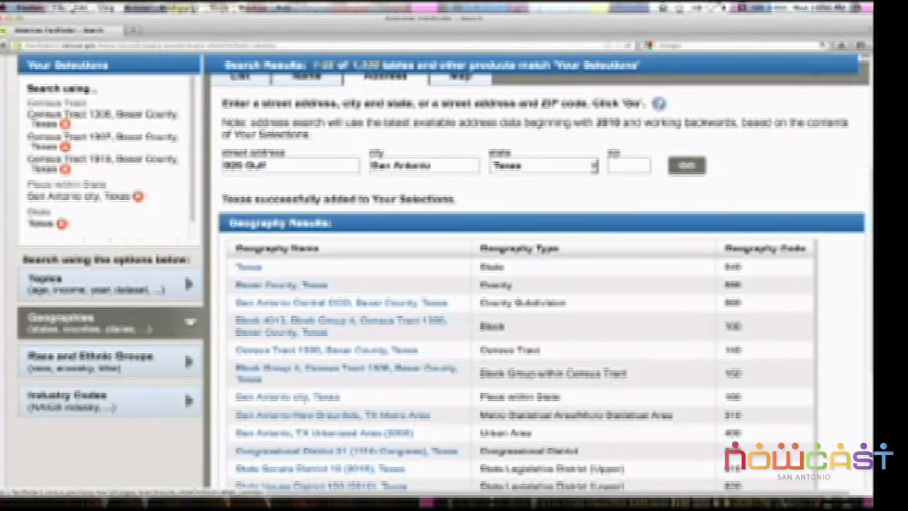
click(837, 130)
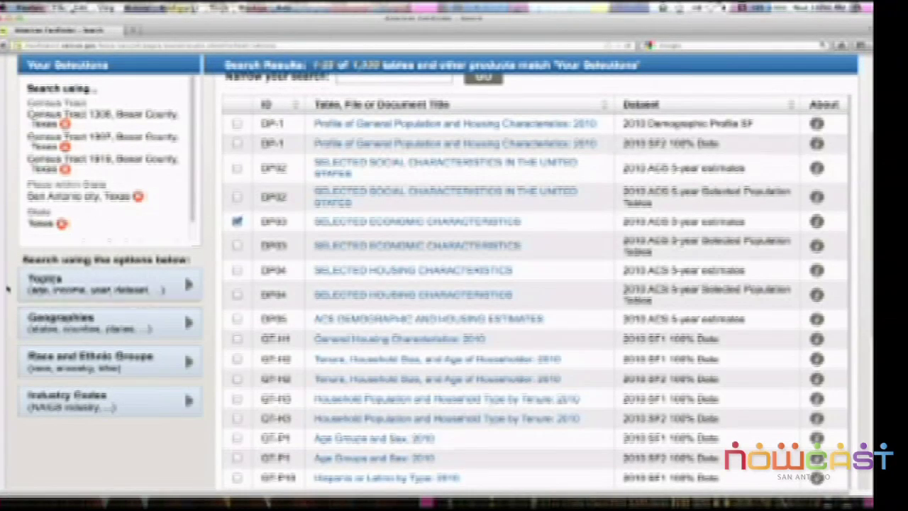
click(106, 284)
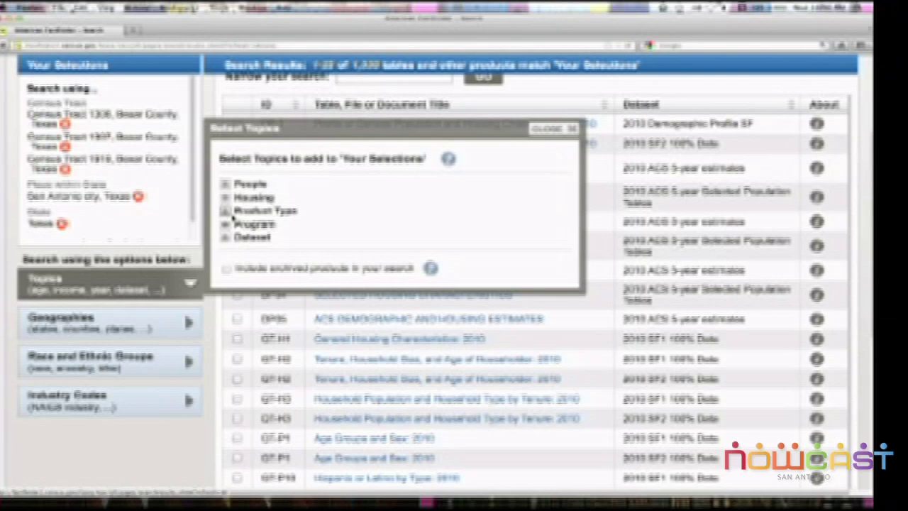
Add the People > Poverty topic, narrowing results to 69 poverty tables.
click(236, 185)
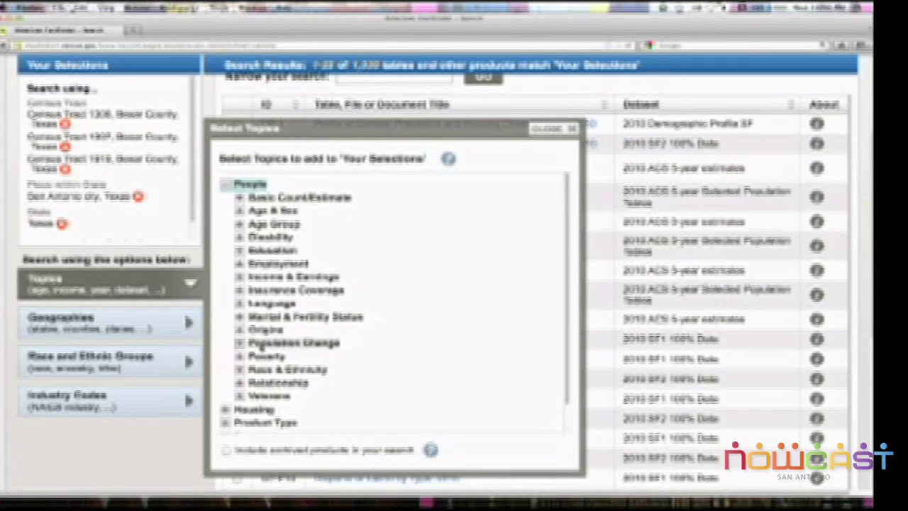
click(264, 356)
click(269, 396)
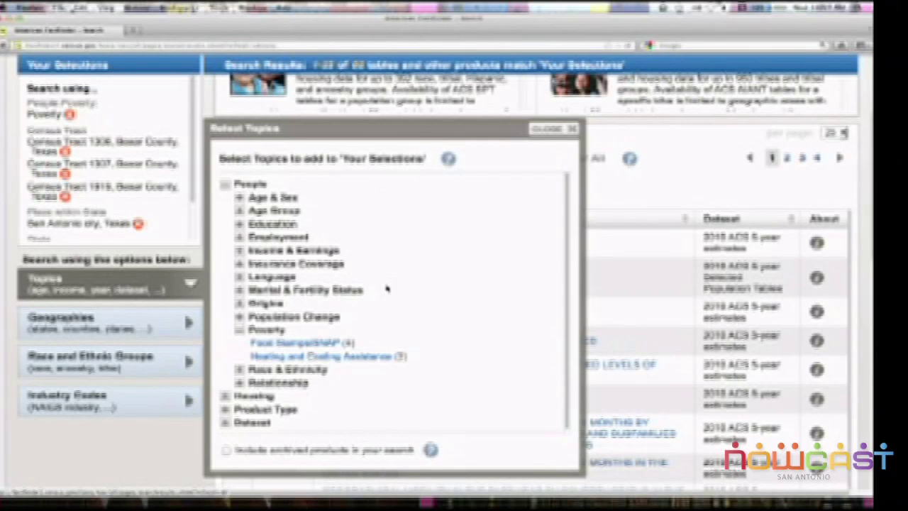
click(548, 130)
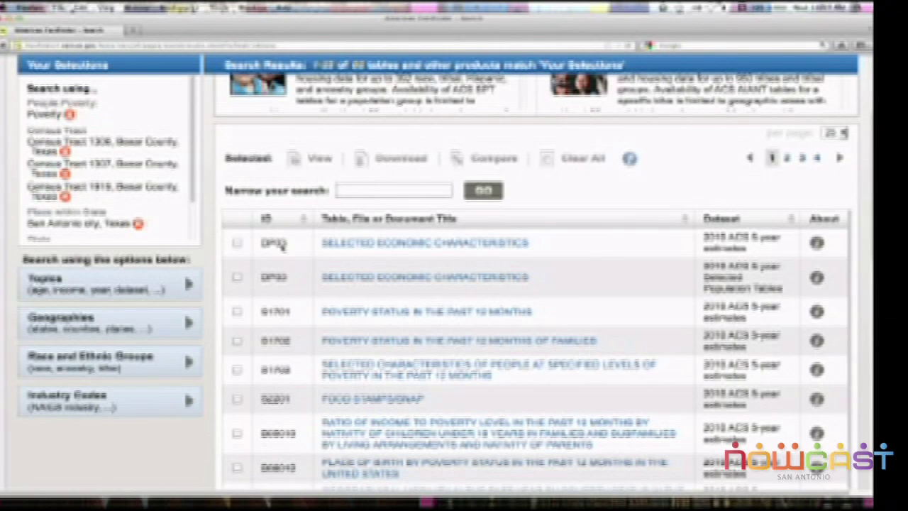
Check DP03 and B17001 alongside S1701 in the poverty search results.
click(237, 244)
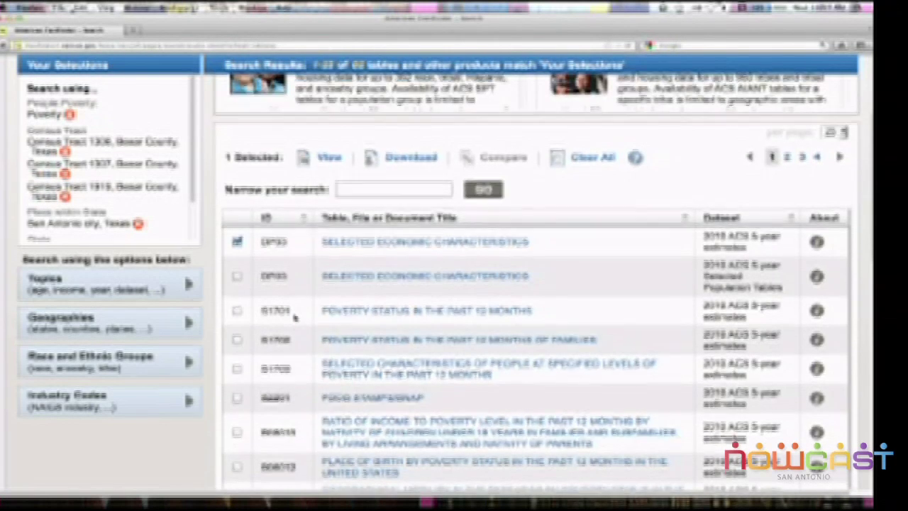
scroll(295, 320, down, 2)
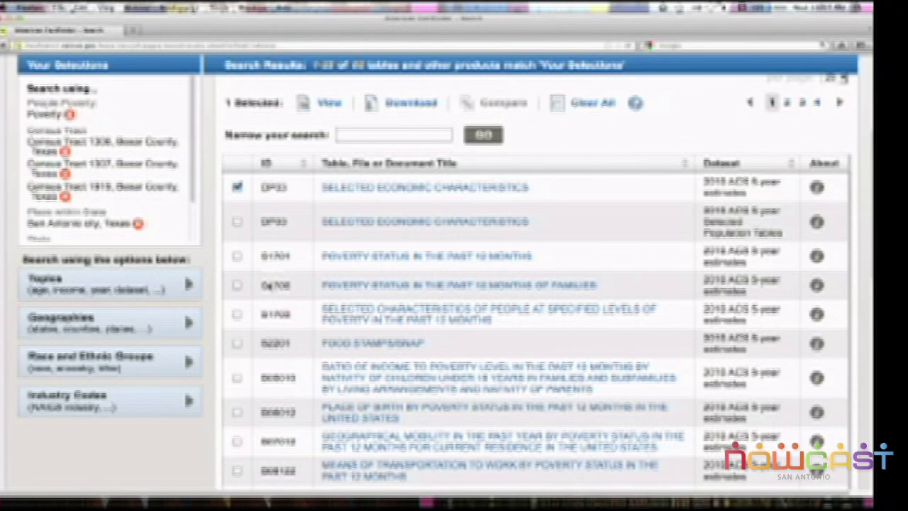
scroll(268, 287, down, 2)
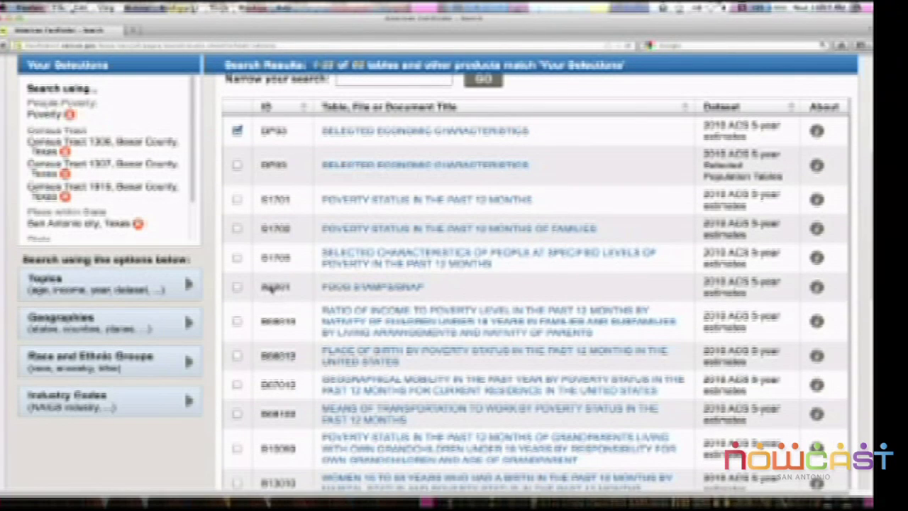
scroll(286, 215, down, 5)
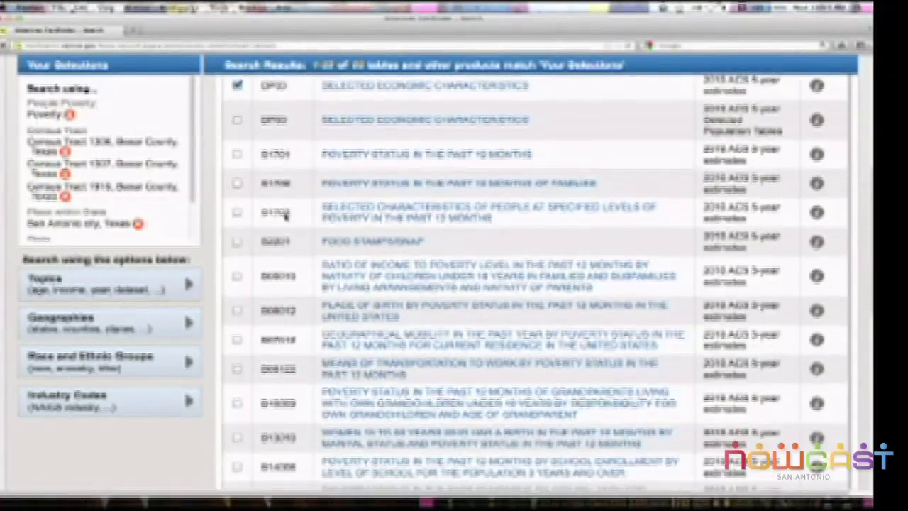
scroll(287, 218, down, 5)
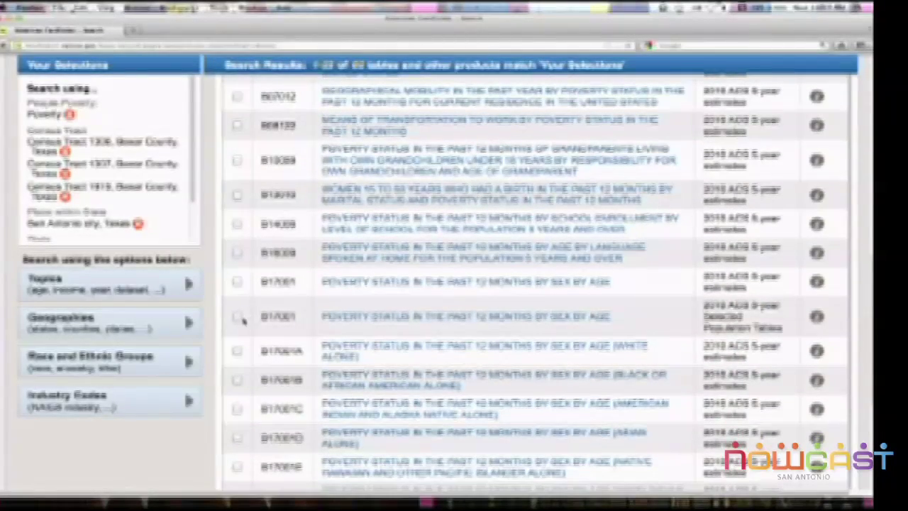
click(239, 316)
scroll(269, 318, down, 5)
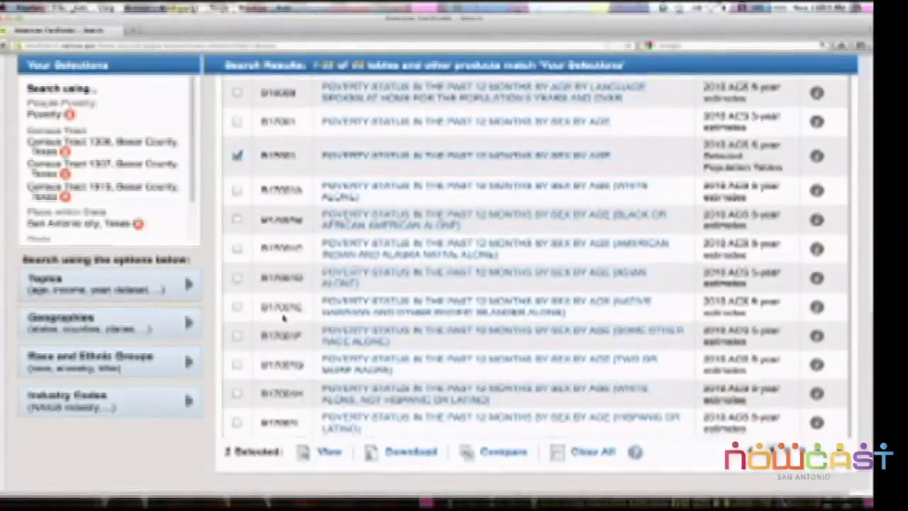
scroll(284, 319, up, 3)
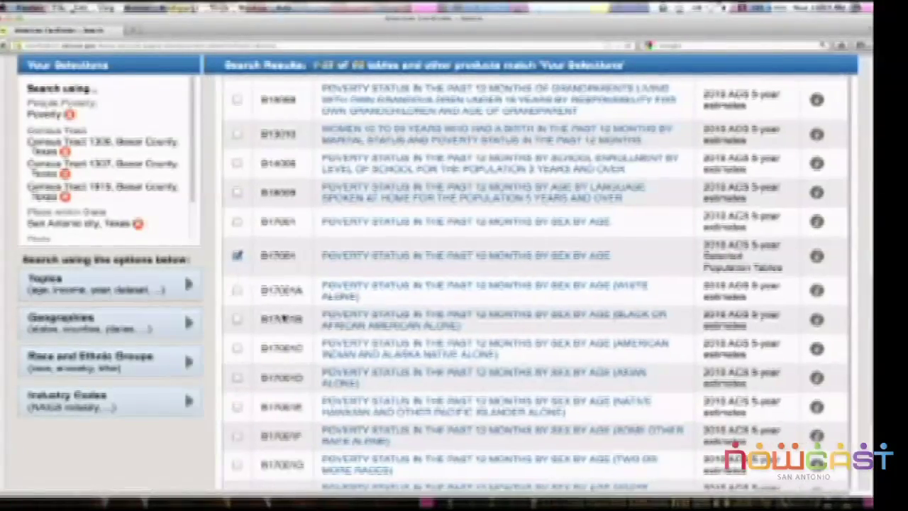
scroll(284, 319, up, 3)
scroll(284, 319, up, 6)
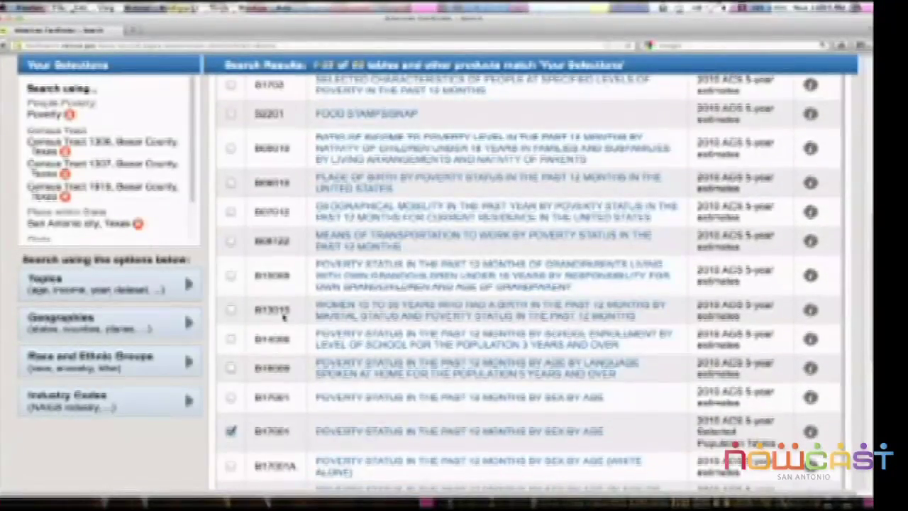
scroll(284, 319, up, 2)
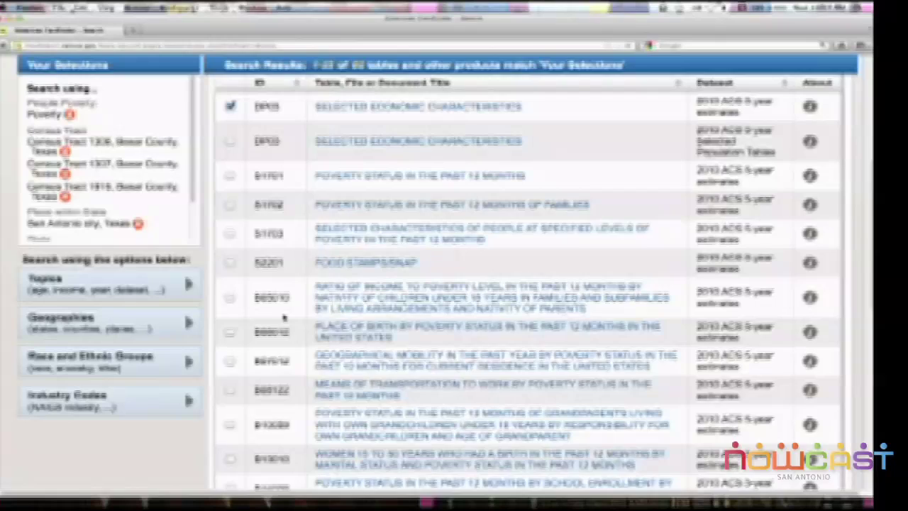
scroll(284, 319, up, 1)
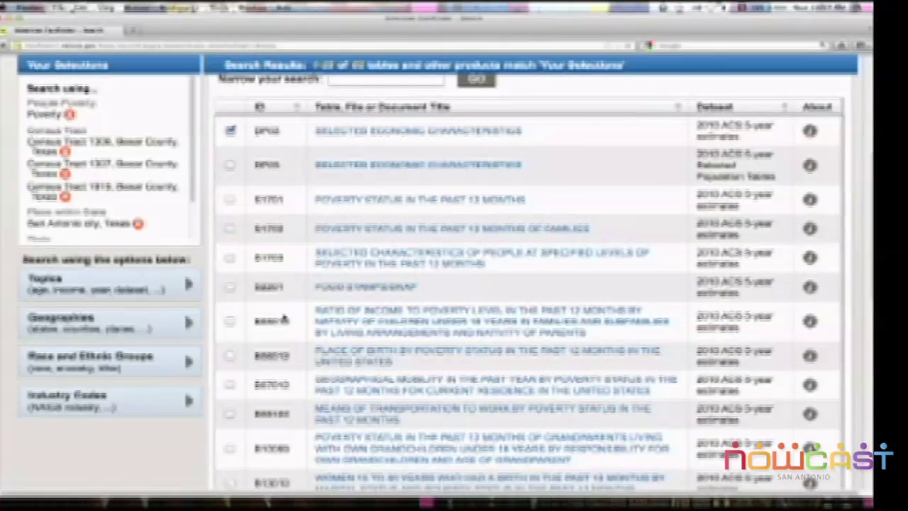
scroll(283, 321, down, 3)
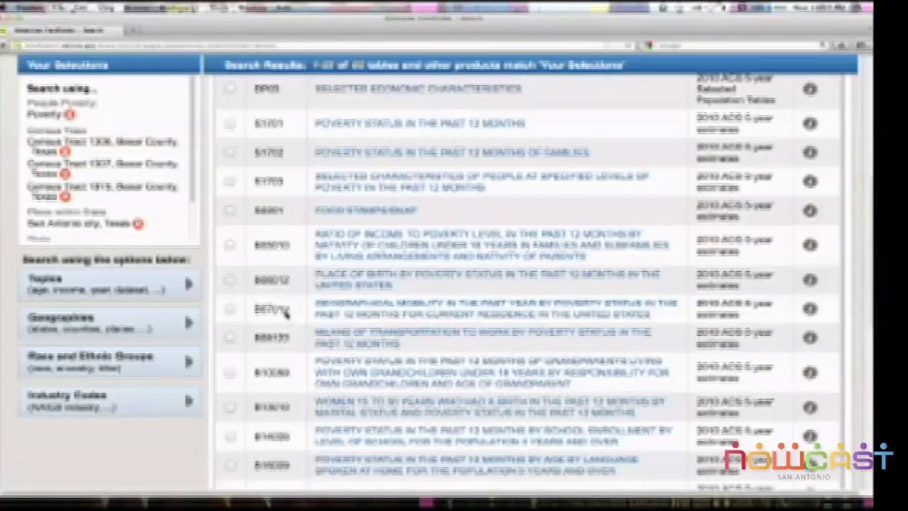
scroll(286, 317, up, 3)
scroll(287, 316, down, 10)
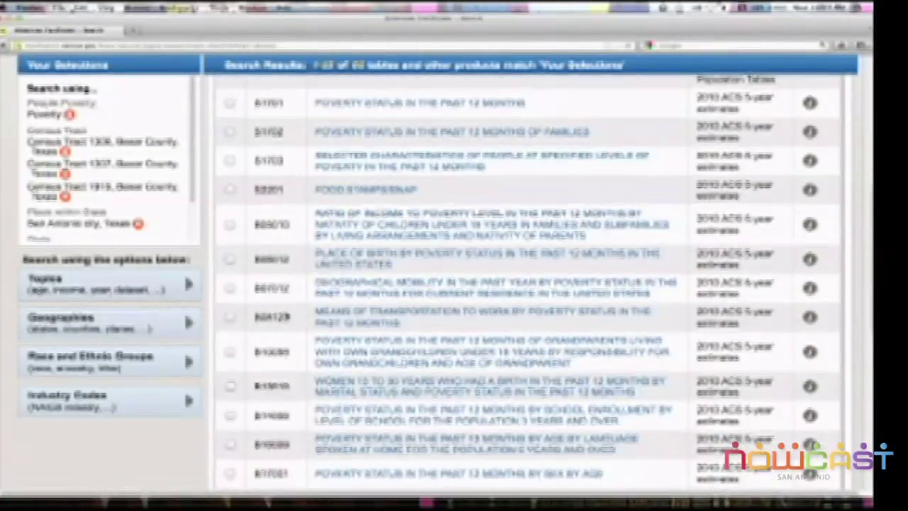
scroll(287, 317, down, 3)
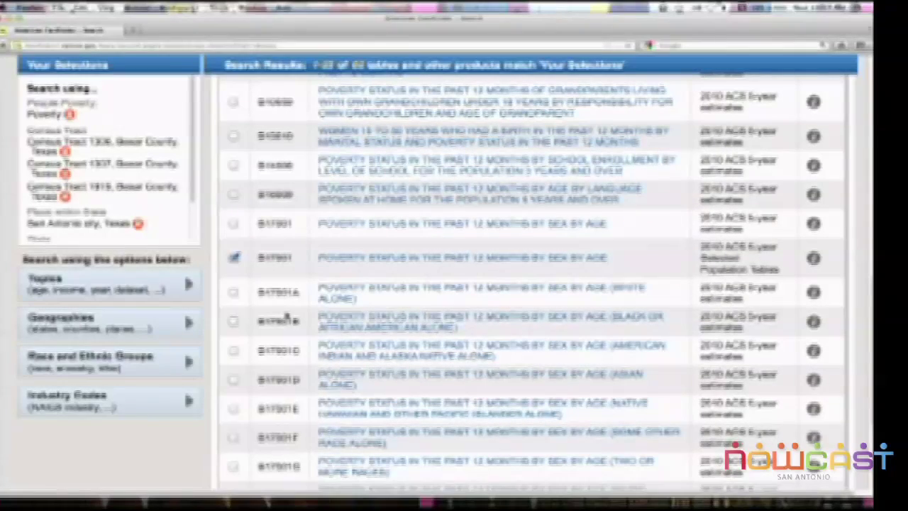
scroll(286, 317, up, 5)
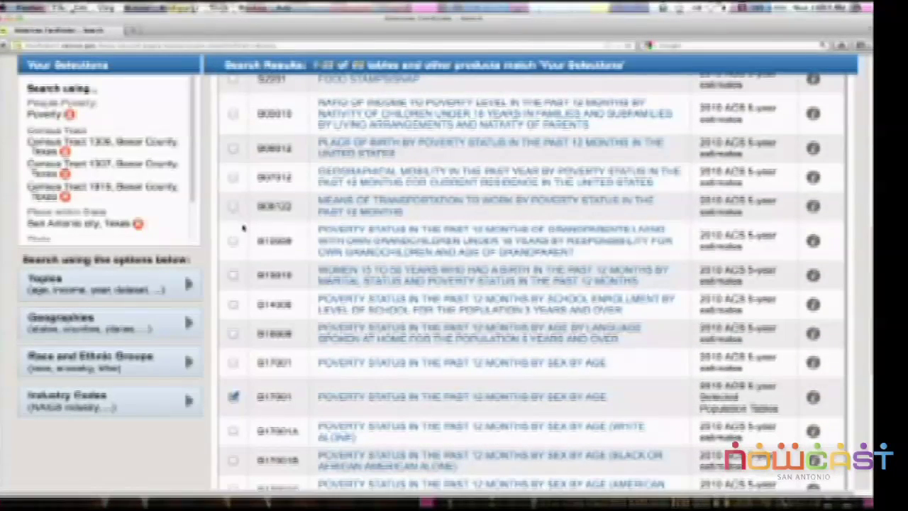
scroll(241, 225, up, 3)
scroll(247, 227, up, 3)
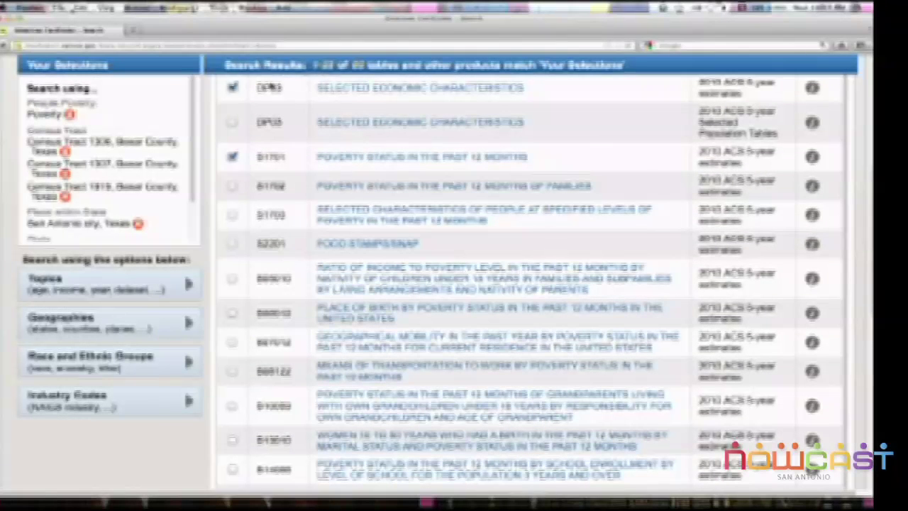
scroll(268, 160, down, 12)
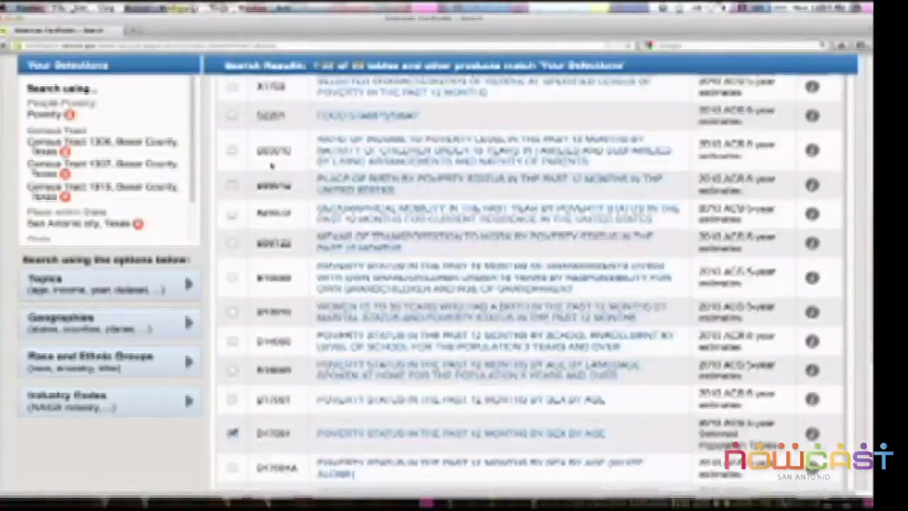
scroll(346, 296, down, 5)
scroll(351, 293, up, 15)
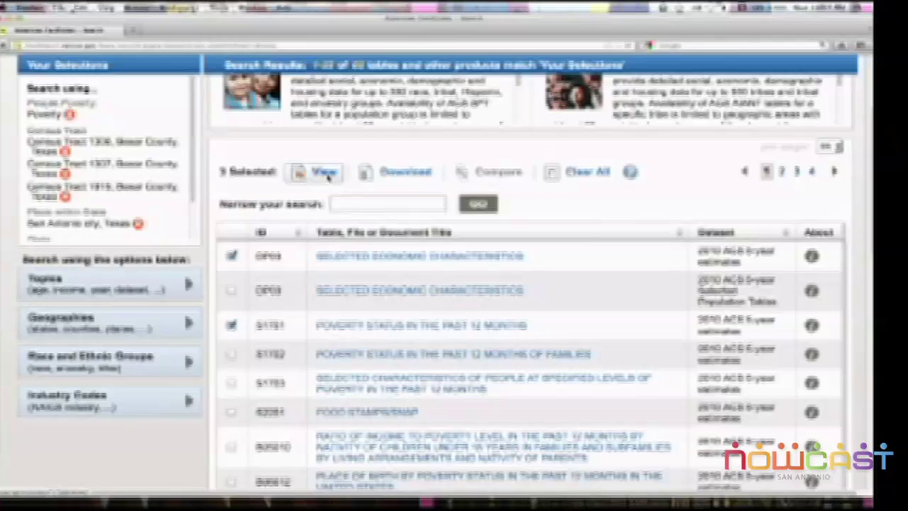
View the three checked tables and scroll through DP03 for Texas and Tracts 1306, 1307, 1919.
click(325, 173)
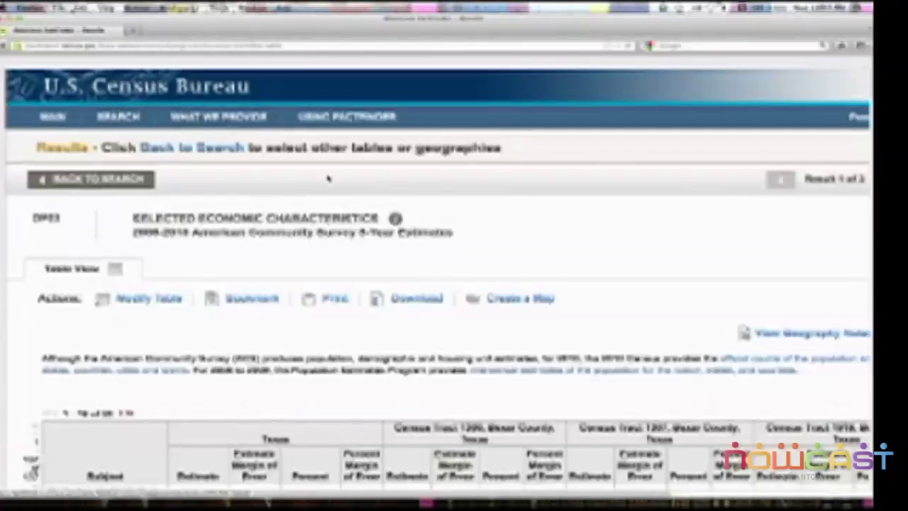
scroll(402, 298, down, 5)
scroll(429, 302, down, 2)
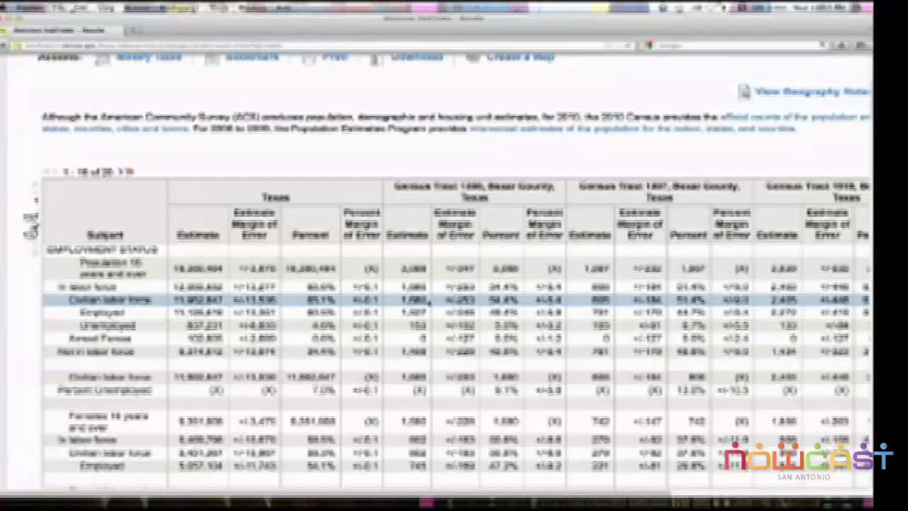
scroll(428, 301, down, 1)
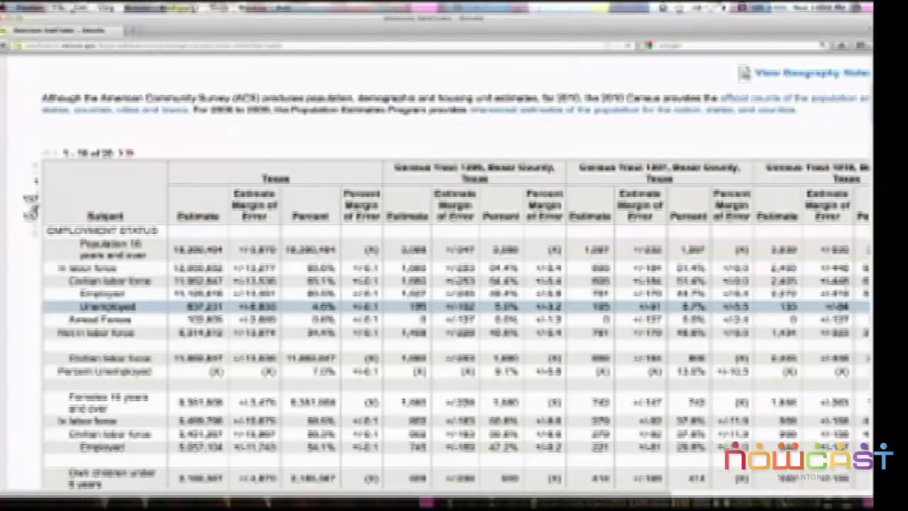
scroll(473, 275, right, 5)
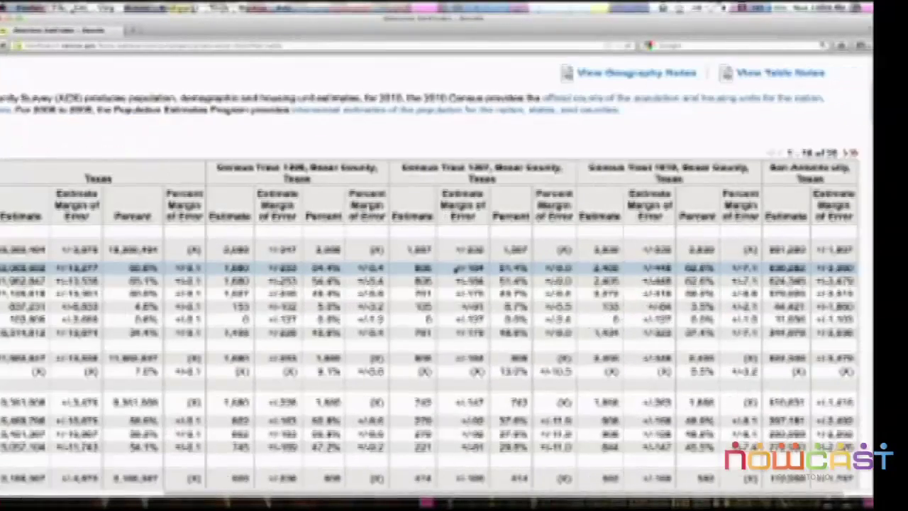
scroll(471, 276, left, 5)
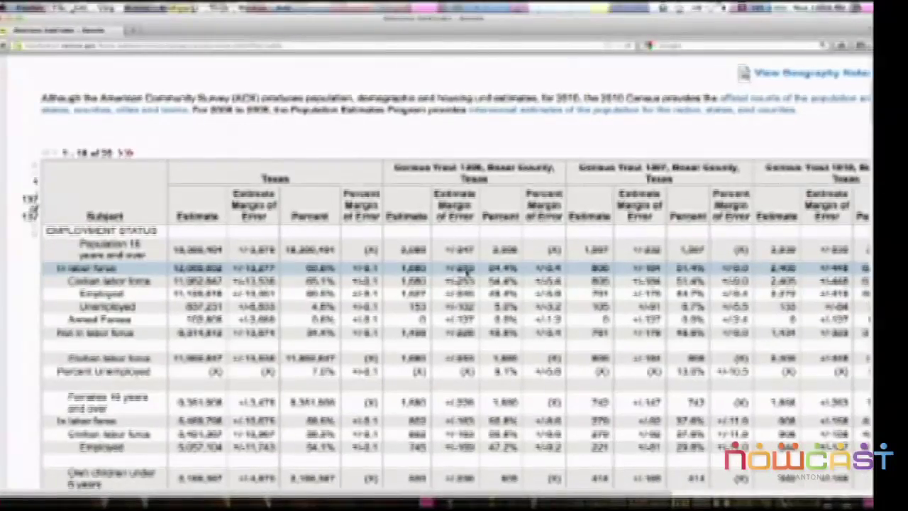
scroll(467, 276, down, 4)
scroll(467, 276, down, 4)
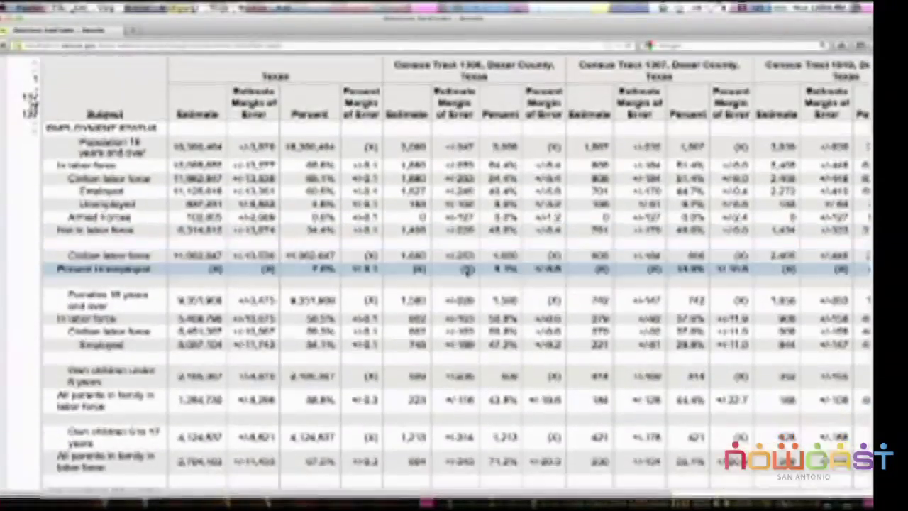
scroll(467, 275, up, 4)
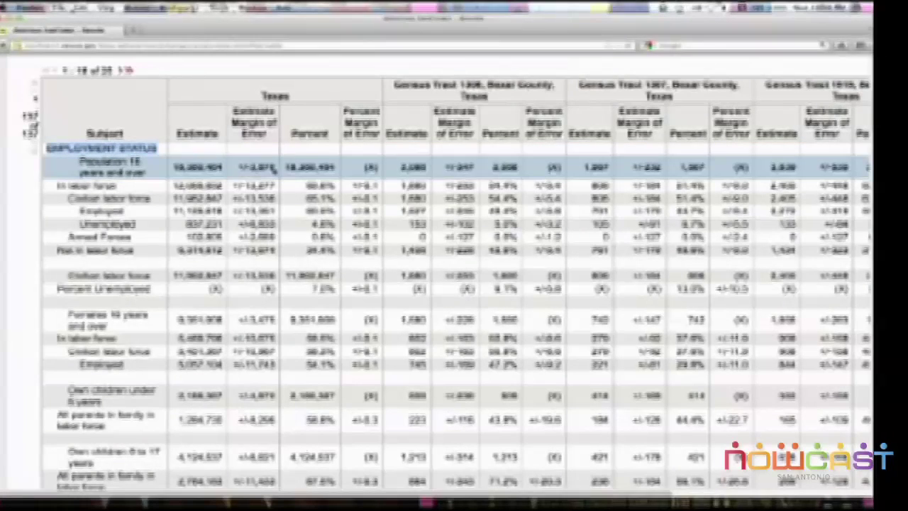
scroll(272, 170, down, 9)
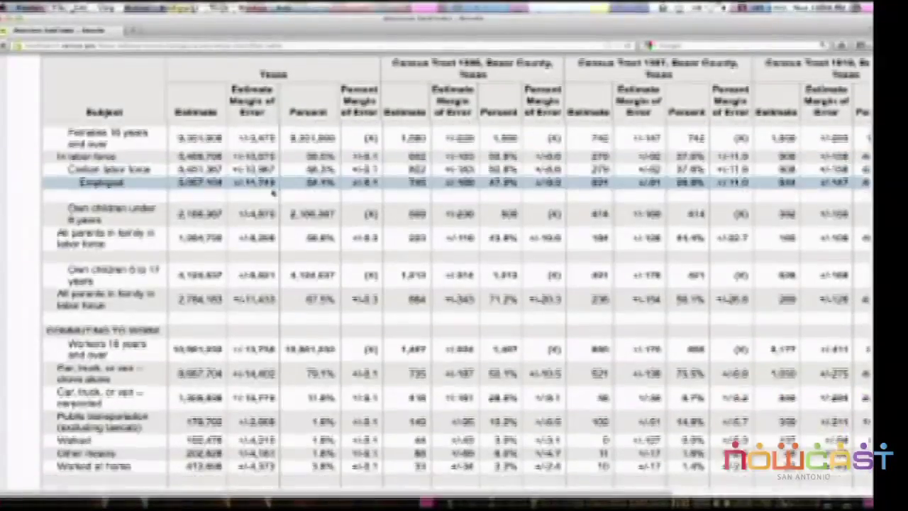
scroll(272, 192, down, 7)
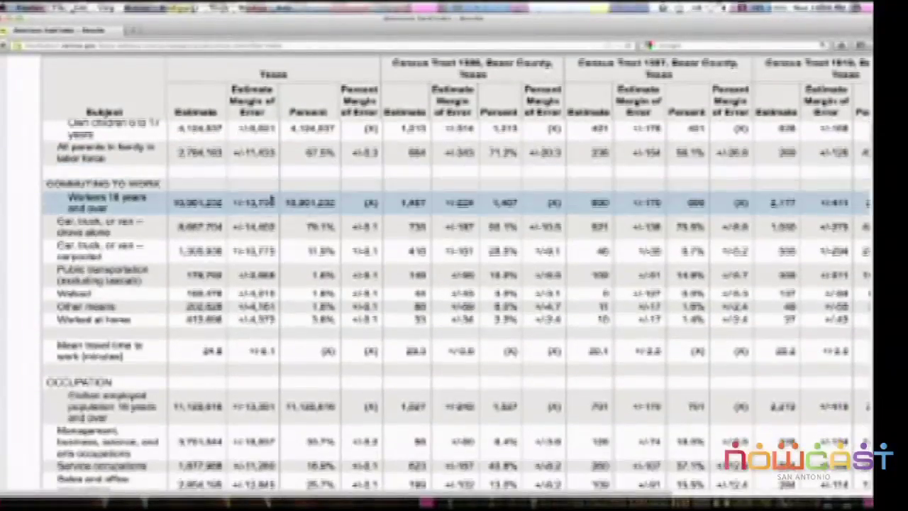
scroll(272, 202, down, 7)
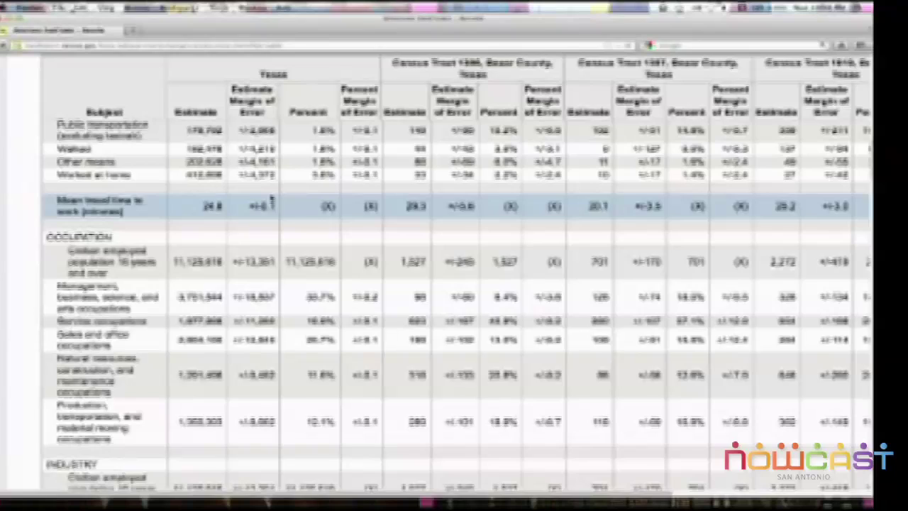
scroll(272, 201, down, 2)
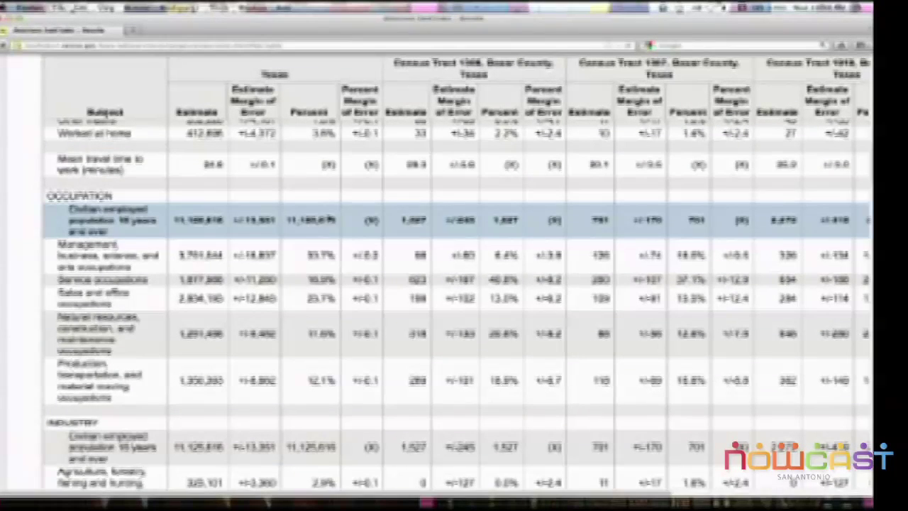
scroll(328, 217, down, 9)
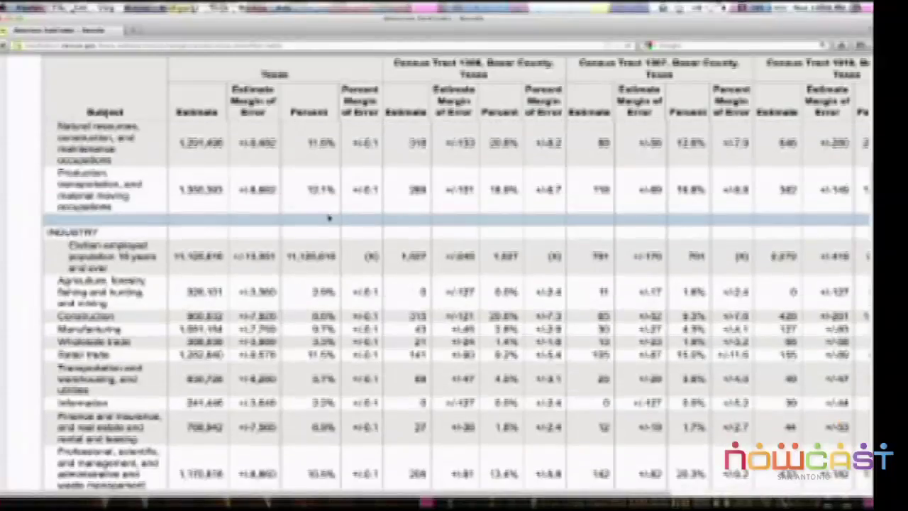
scroll(328, 218, up, 20)
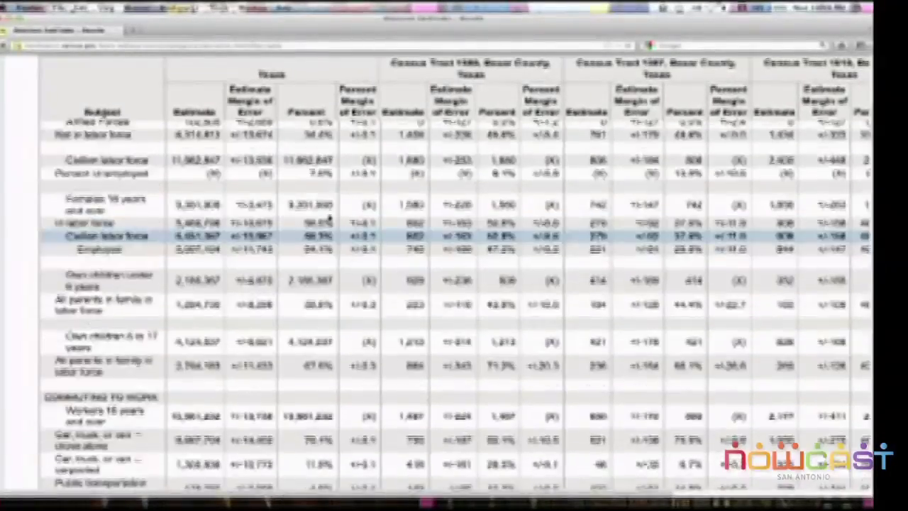
scroll(328, 220, up, 20)
scroll(385, 319, right, 5)
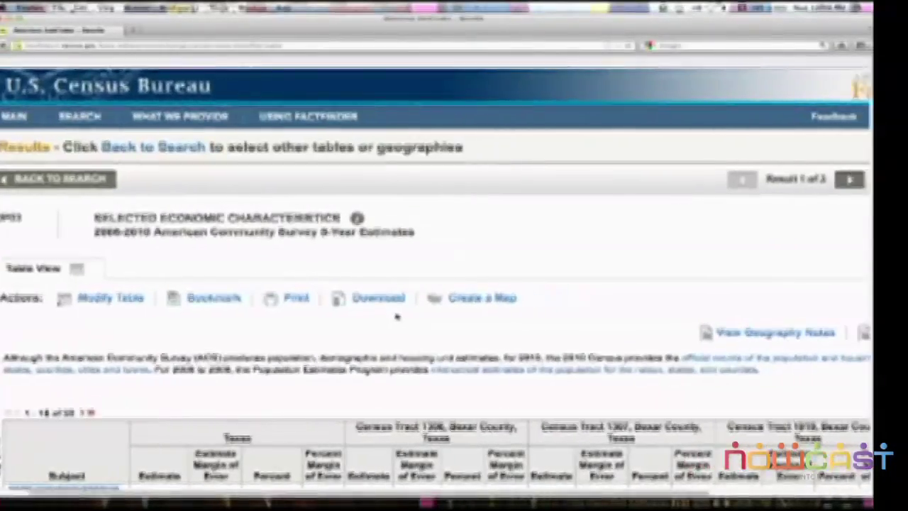
Page across the DP03 columns and return to the EMPLOYMENT STATUS rows with the Subject column.
scroll(286, 334, right, 2)
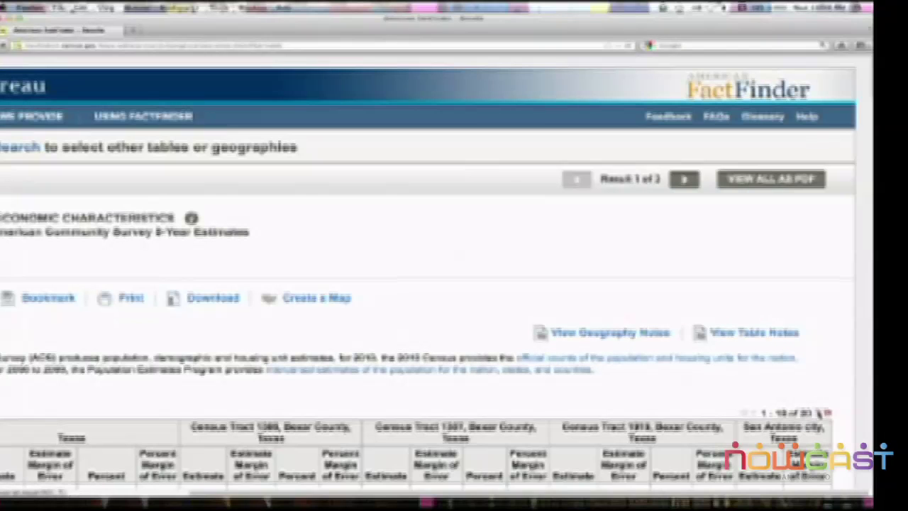
scroll(818, 413, down, 5)
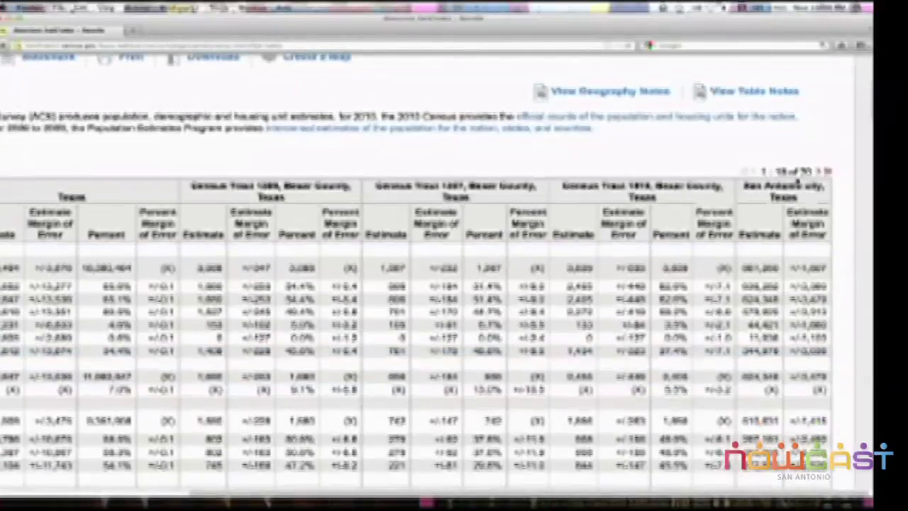
click(824, 172)
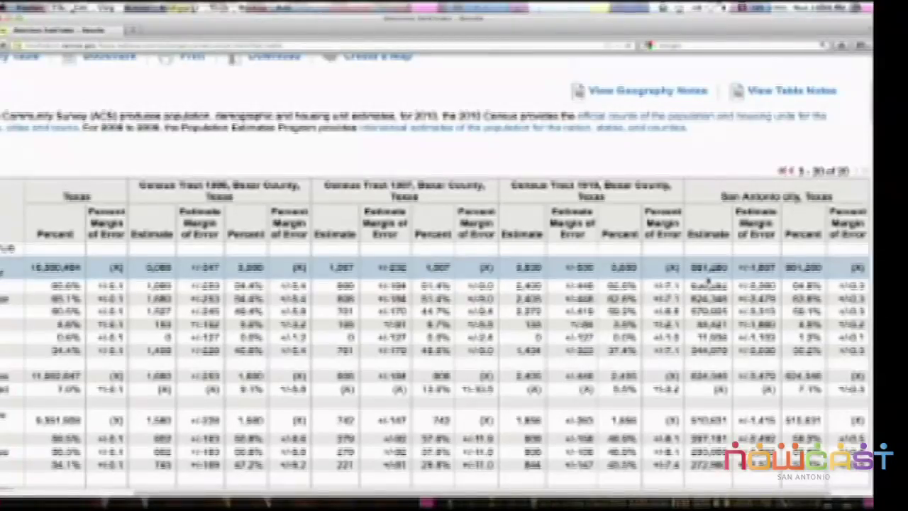
scroll(708, 282, left, 2)
scroll(674, 277, down, 4)
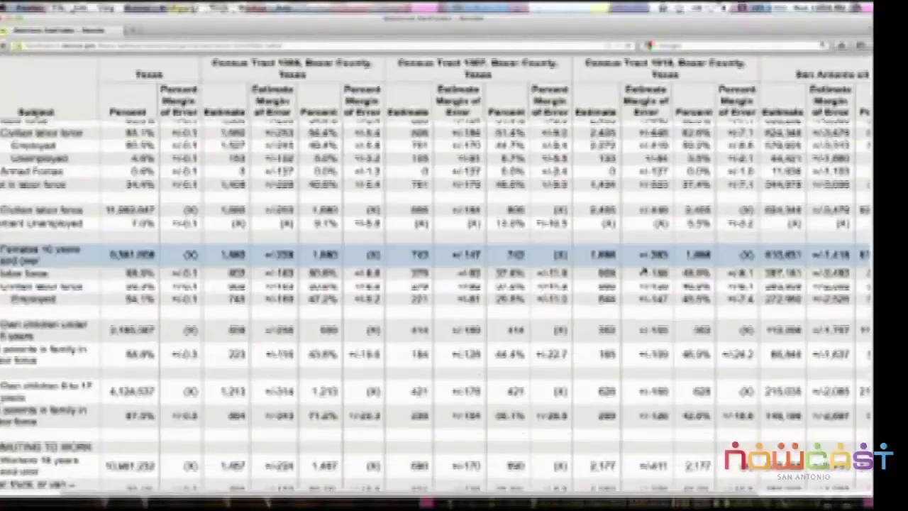
scroll(642, 272, down, 3)
scroll(640, 269, left, 2)
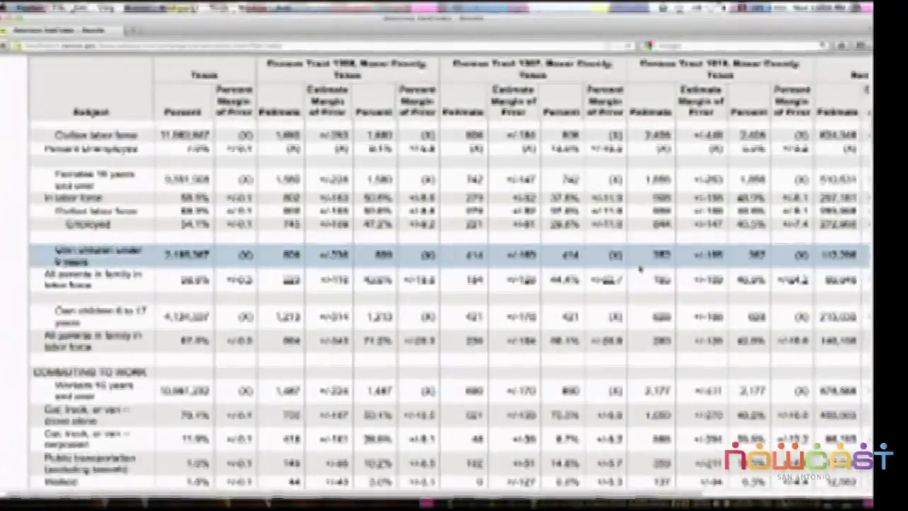
scroll(640, 270, right, 2)
scroll(642, 269, up, 7)
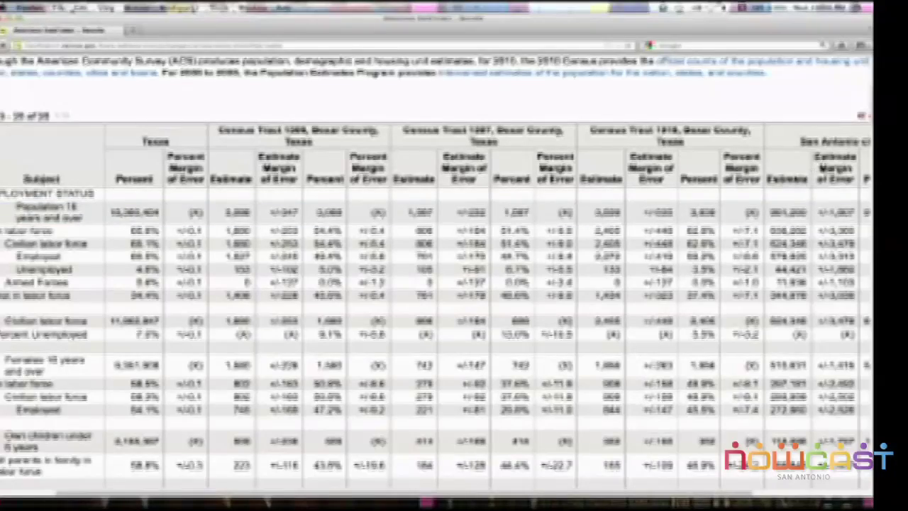
scroll(604, 217, right, 1)
scroll(836, 117, right, 1)
click(822, 117)
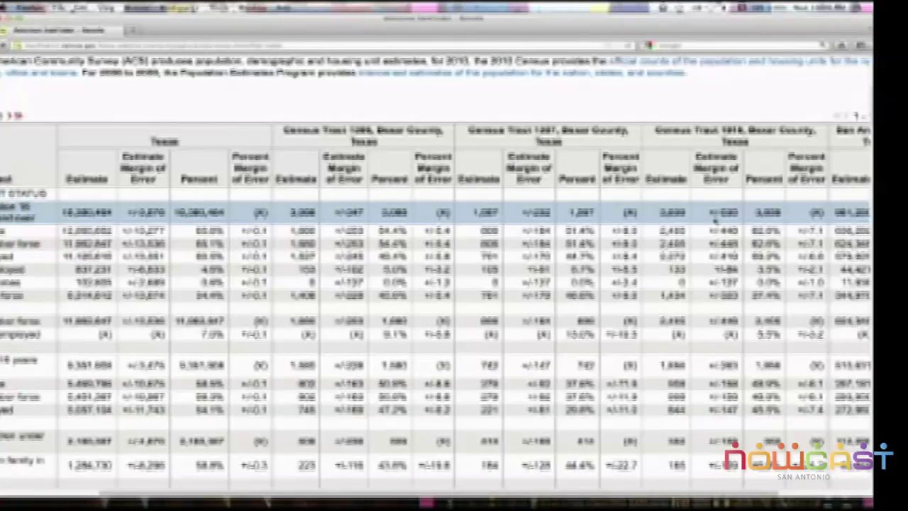
scroll(715, 222, left, 3)
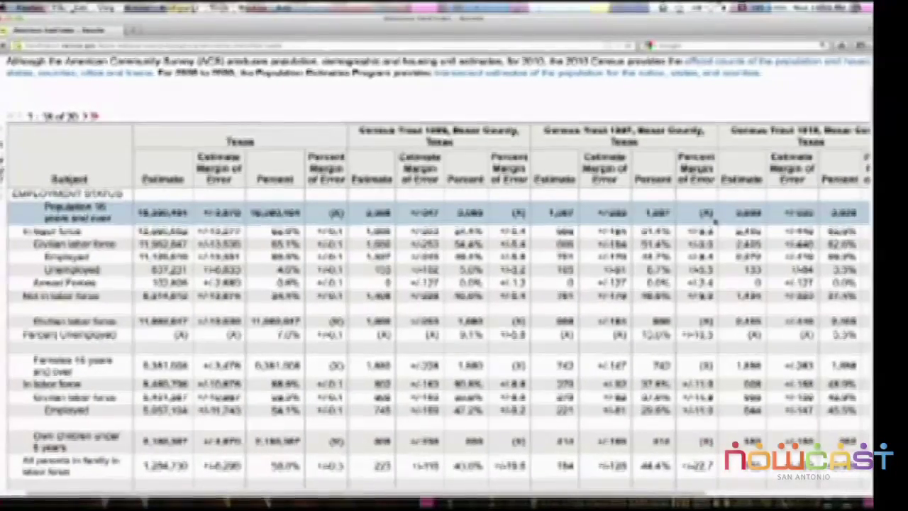
scroll(716, 222, down, 5)
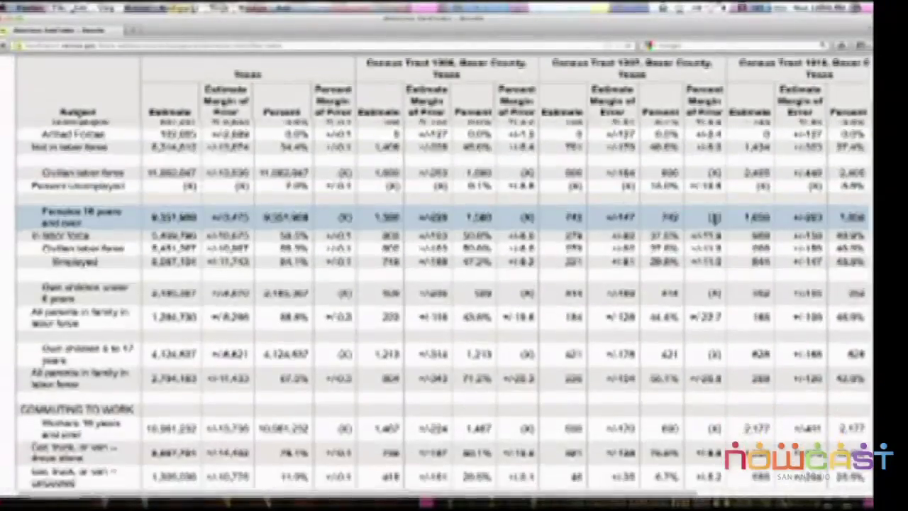
scroll(715, 221, down, 2)
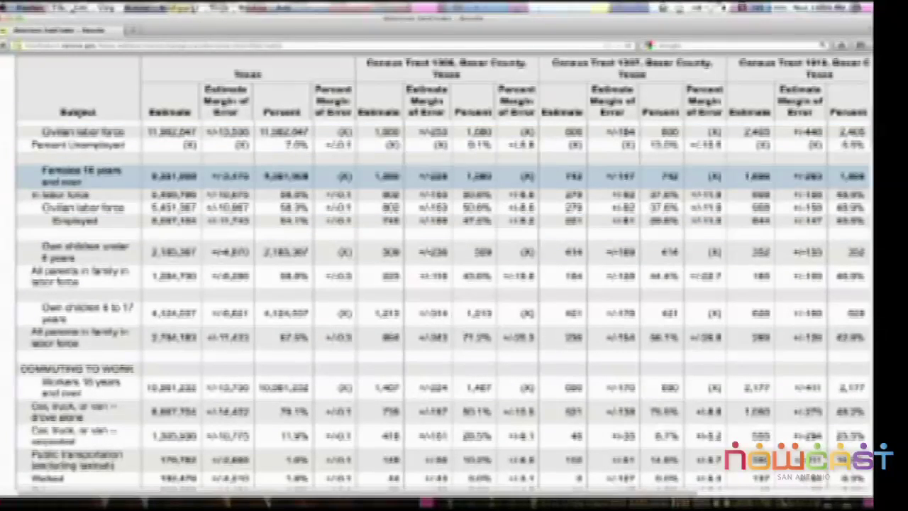
scroll(21, 177, up, 1)
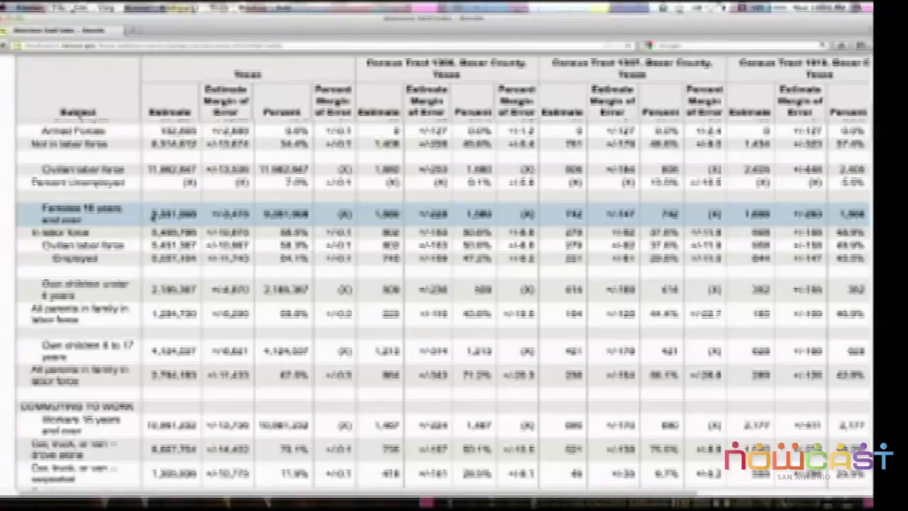
scroll(153, 216, right, 3)
scroll(153, 216, left, 2)
scroll(154, 220, up, 1)
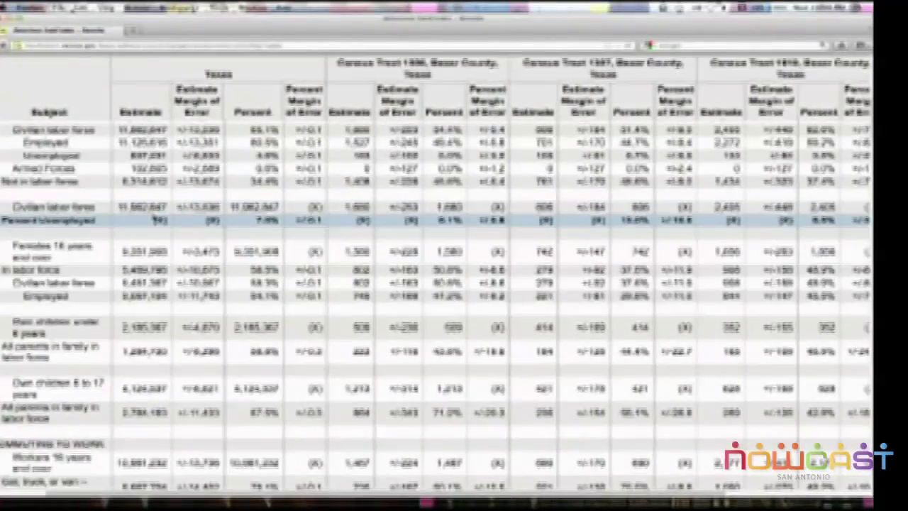
scroll(156, 220, up, 2)
scroll(163, 221, left, 3)
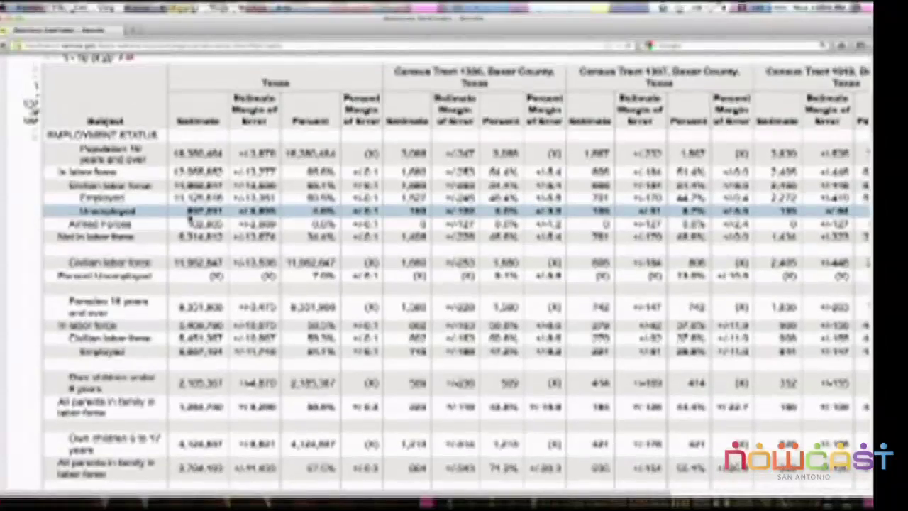
Scroll DP03 past commuting, occupation, income and health insurance rows toward the poverty percentages.
scroll(191, 220, up, 1)
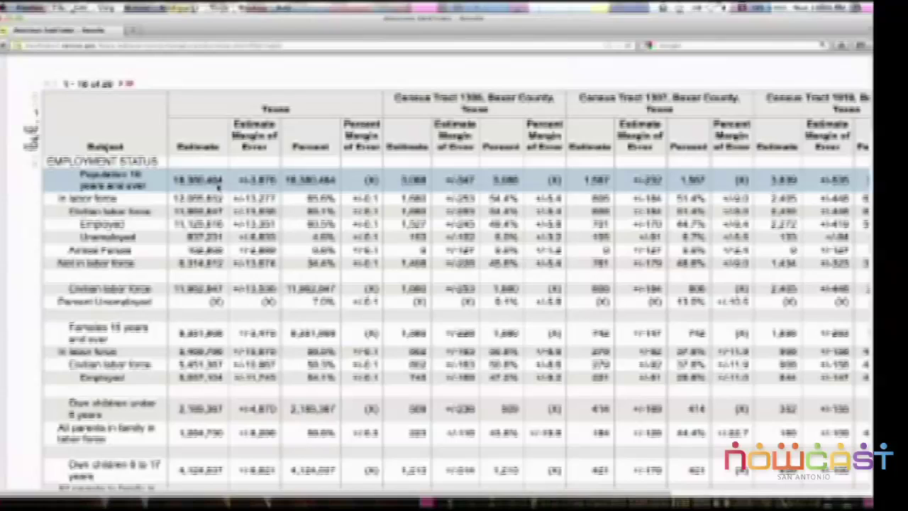
scroll(218, 183, down, 1)
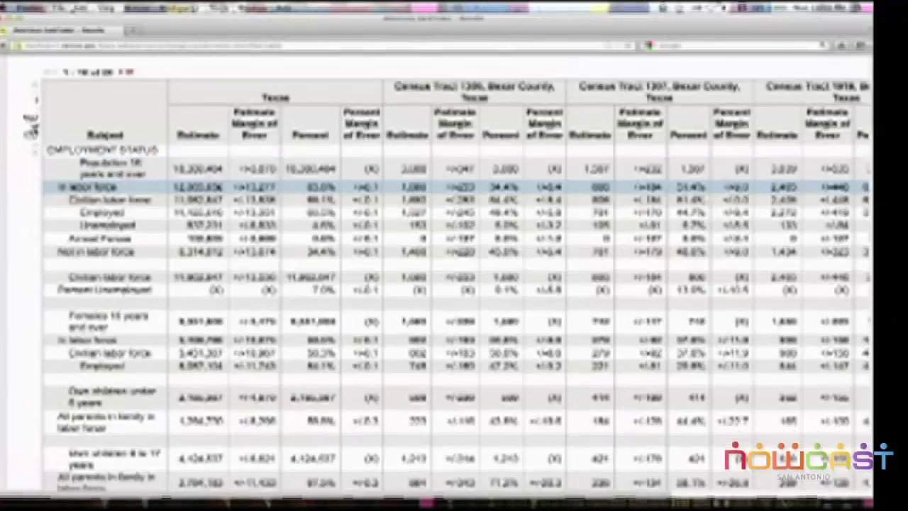
scroll(107, 186, down, 5)
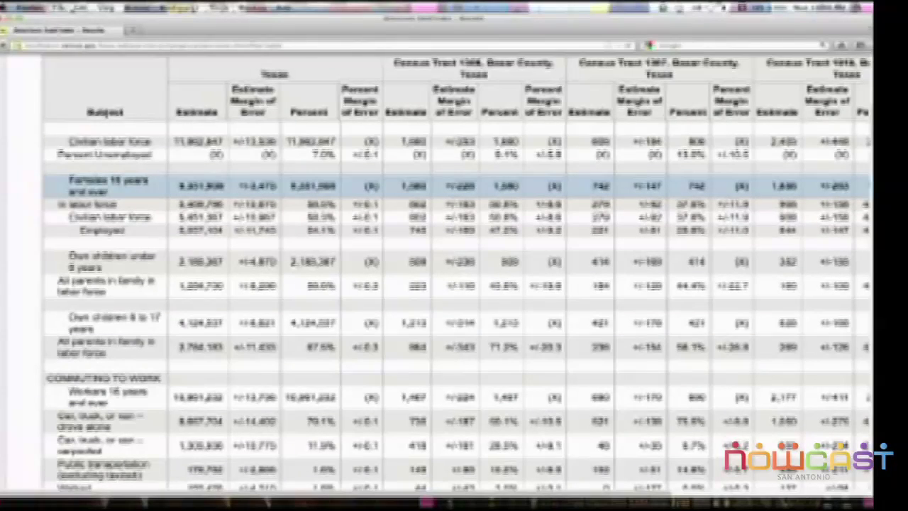
scroll(733, 203, right, 5)
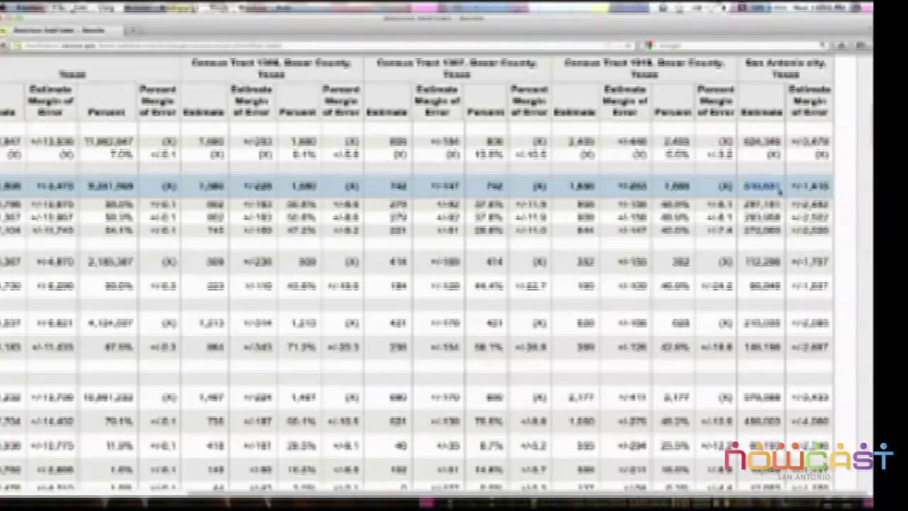
scroll(783, 186, left, 5)
scroll(765, 186, down, 6)
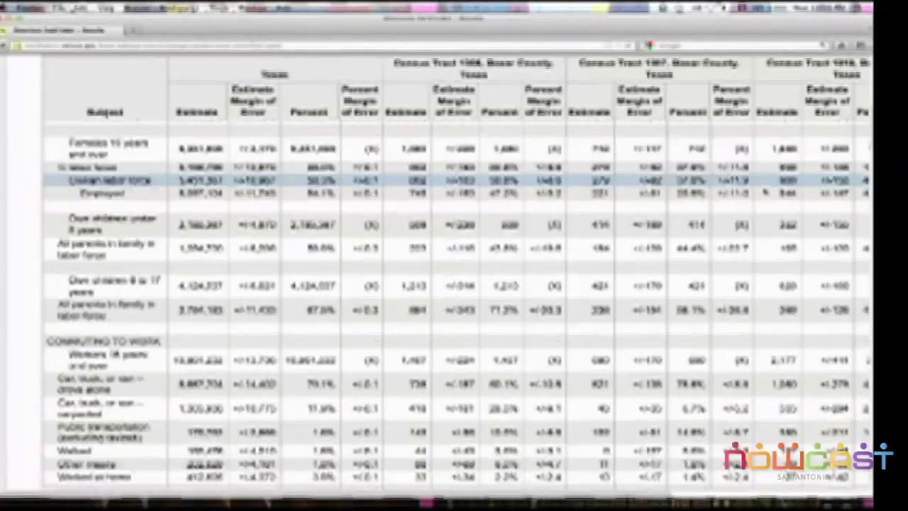
scroll(765, 190, down, 5)
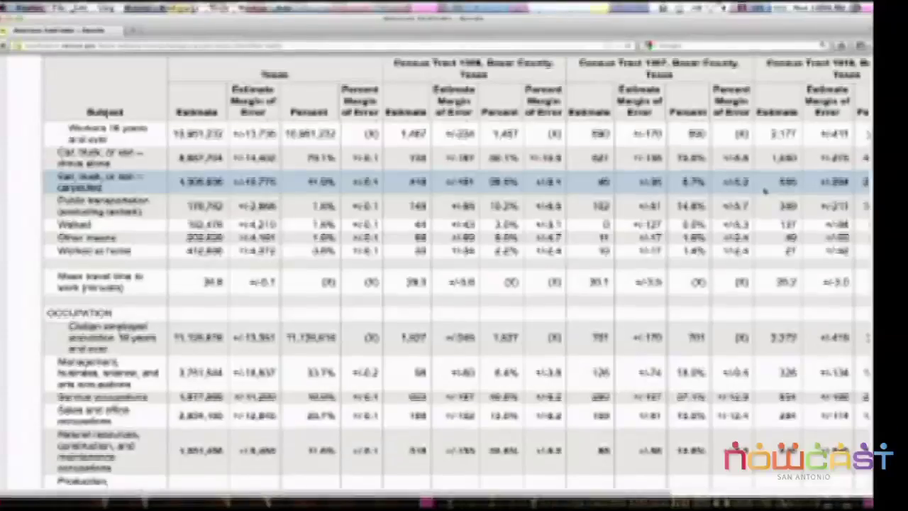
scroll(766, 190, down, 10)
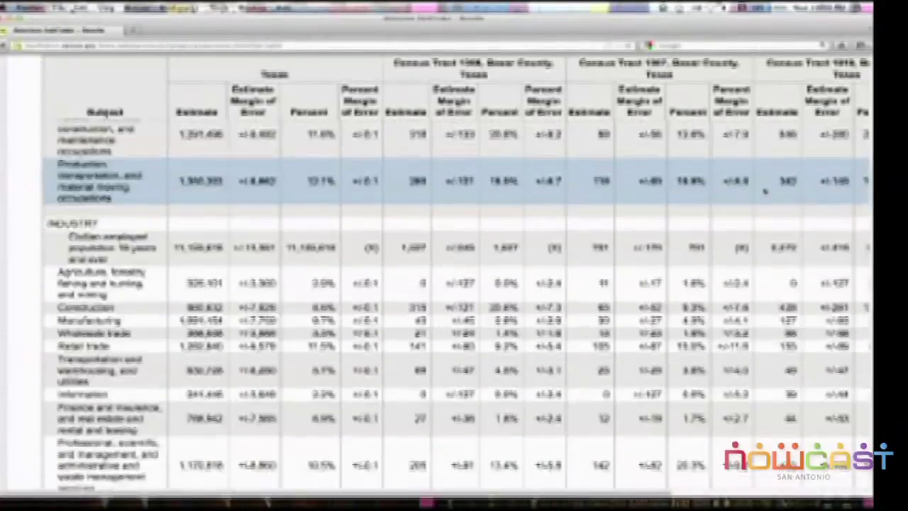
scroll(766, 191, down, 6)
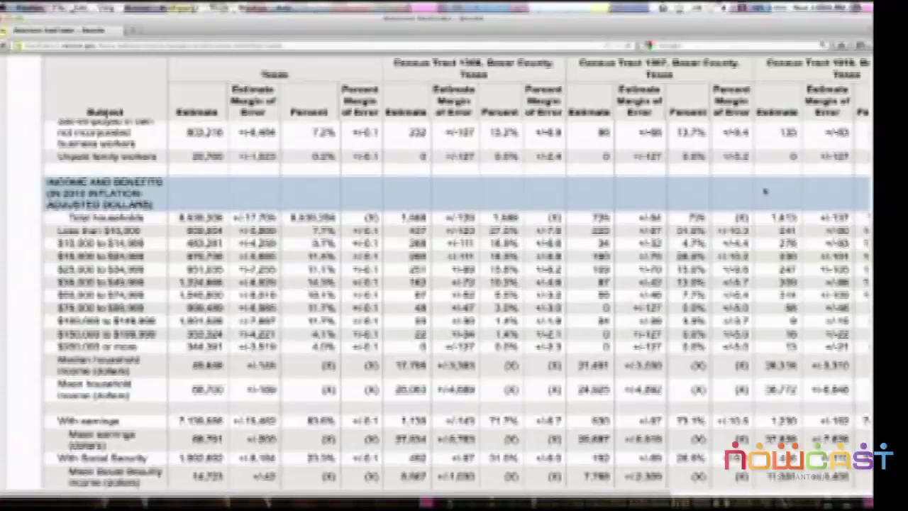
scroll(535, 245, down, 4)
scroll(536, 244, down, 5)
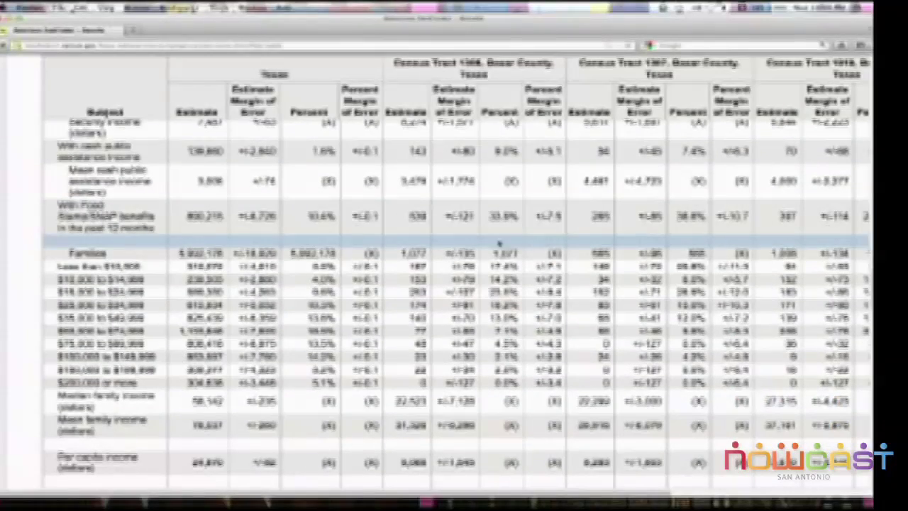
scroll(157, 252, right, 6)
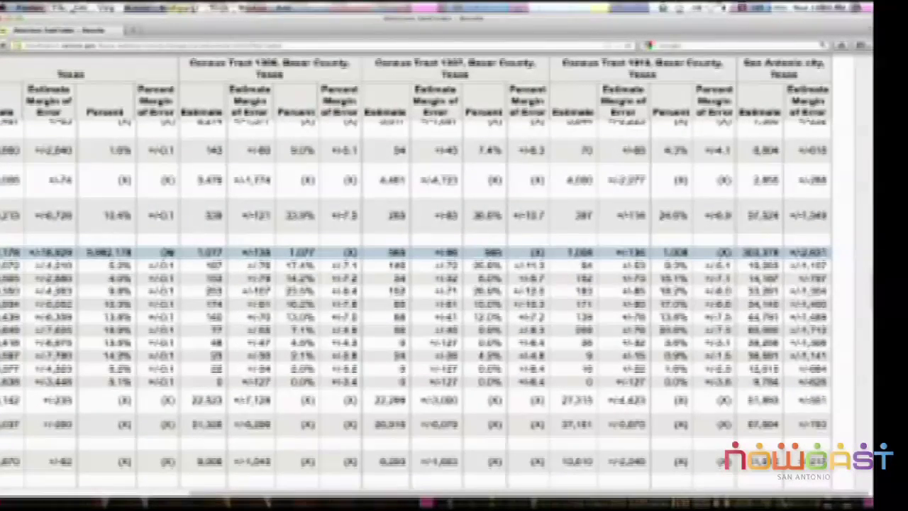
scroll(179, 253, left, 6)
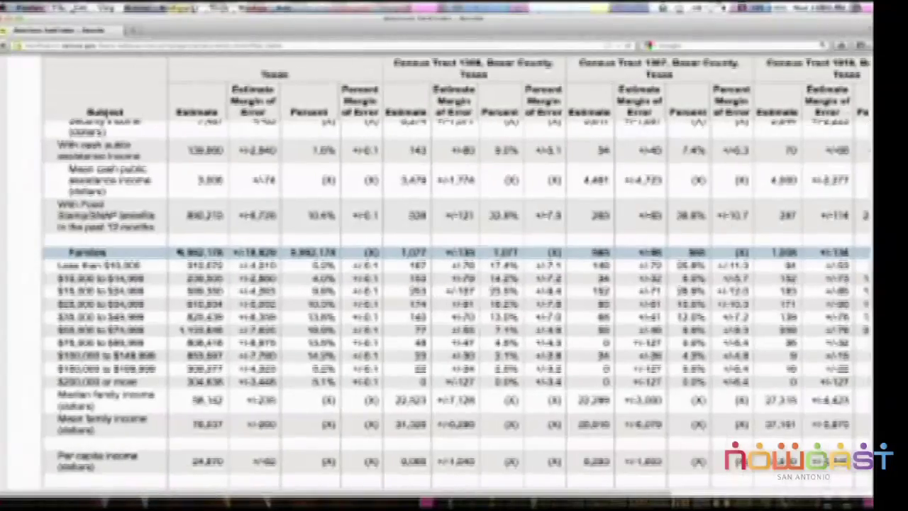
scroll(178, 249, down, 4)
scroll(179, 249, down, 8)
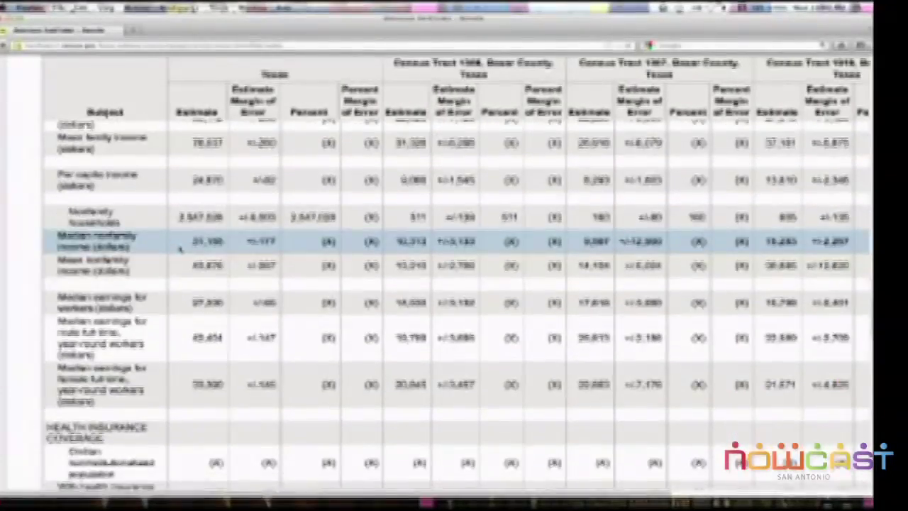
scroll(182, 248, down, 3)
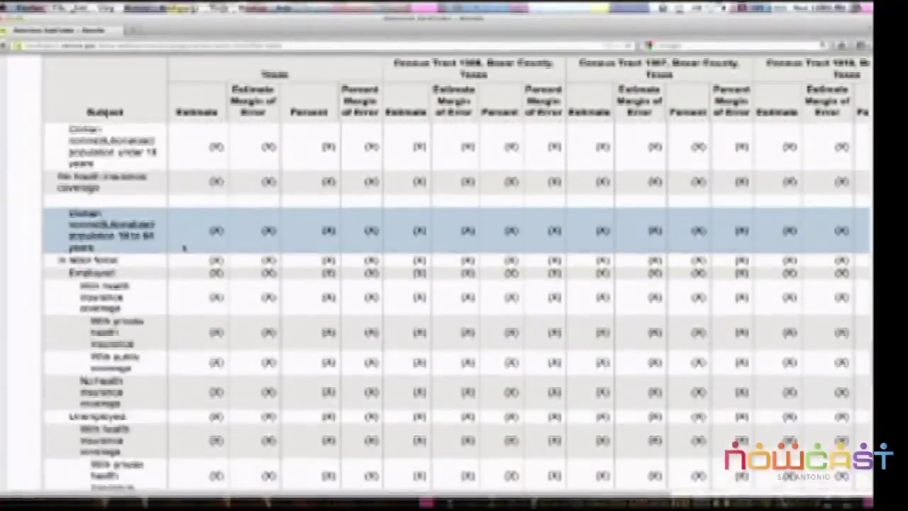
scroll(184, 248, down, 10)
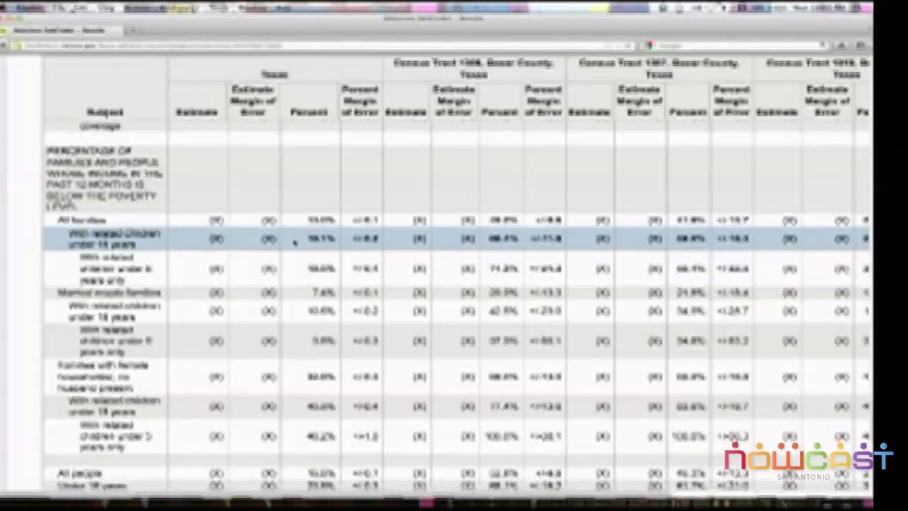
scroll(295, 242, down, 10)
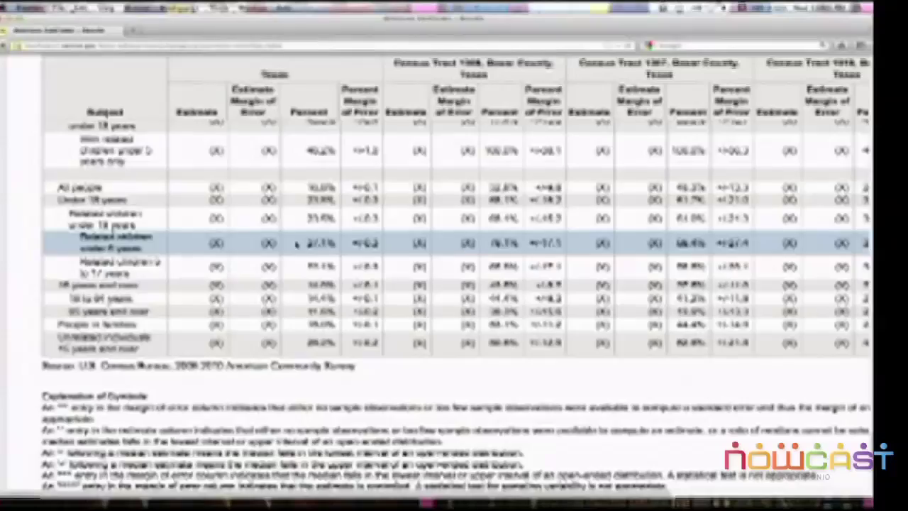
scroll(296, 244, up, 5)
scroll(296, 243, right, 1)
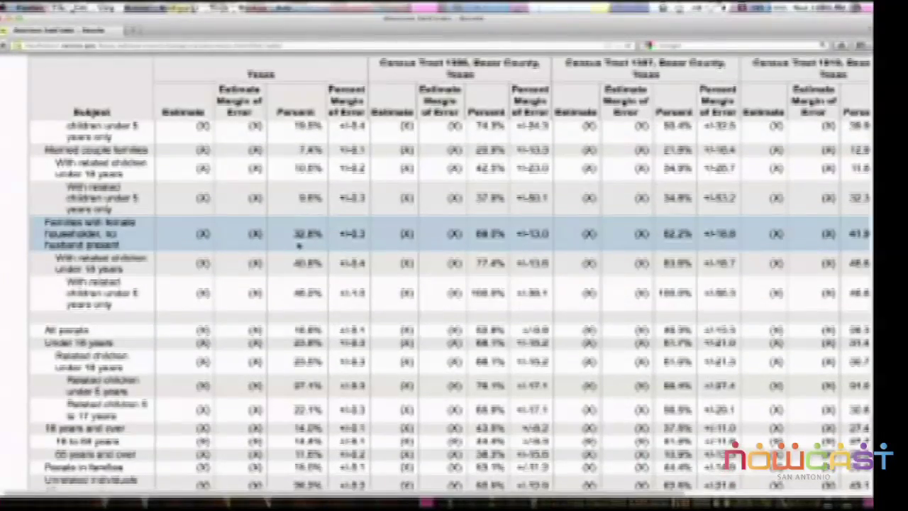
scroll(298, 242, up, 2)
scroll(298, 245, down, 3)
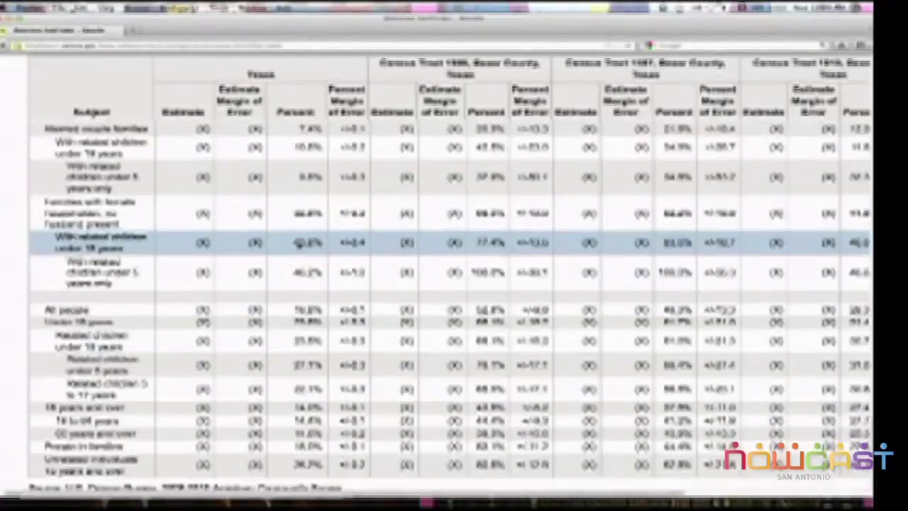
scroll(299, 245, up, 5)
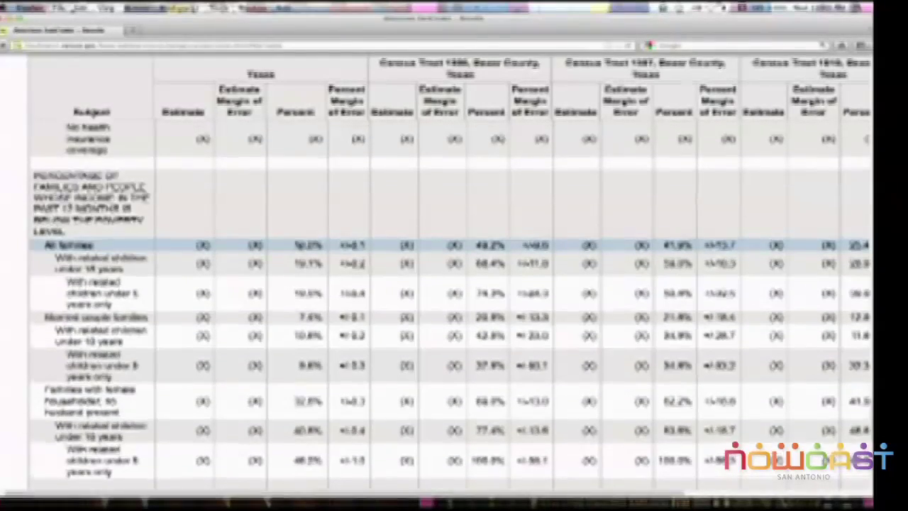
scroll(299, 245, up, 1)
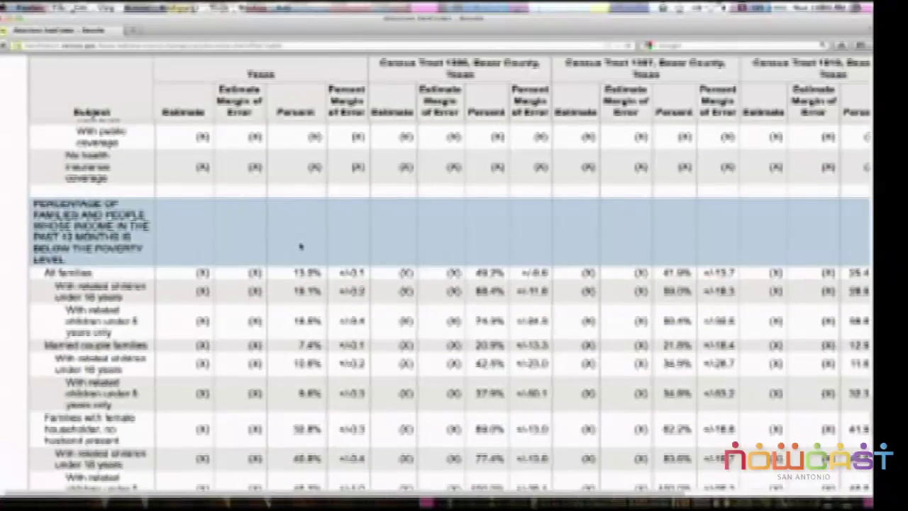
scroll(299, 246, up, 5)
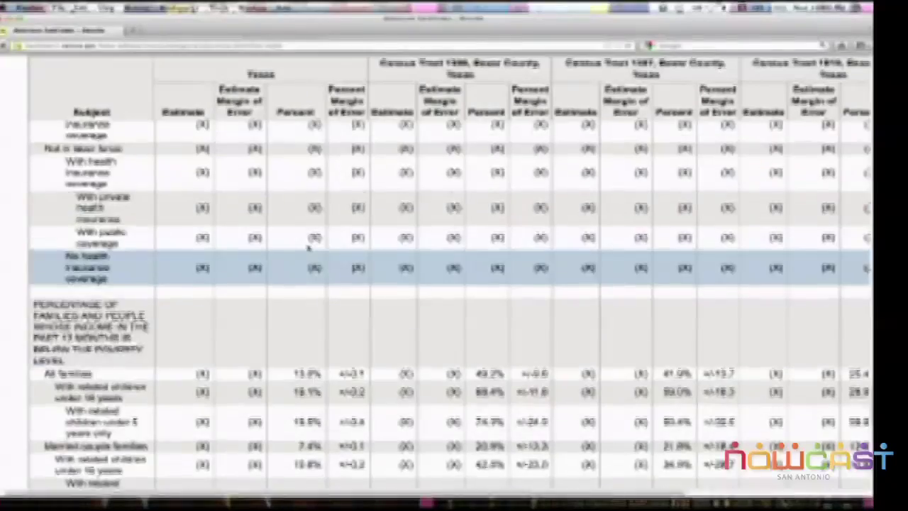
scroll(309, 247, up, 7)
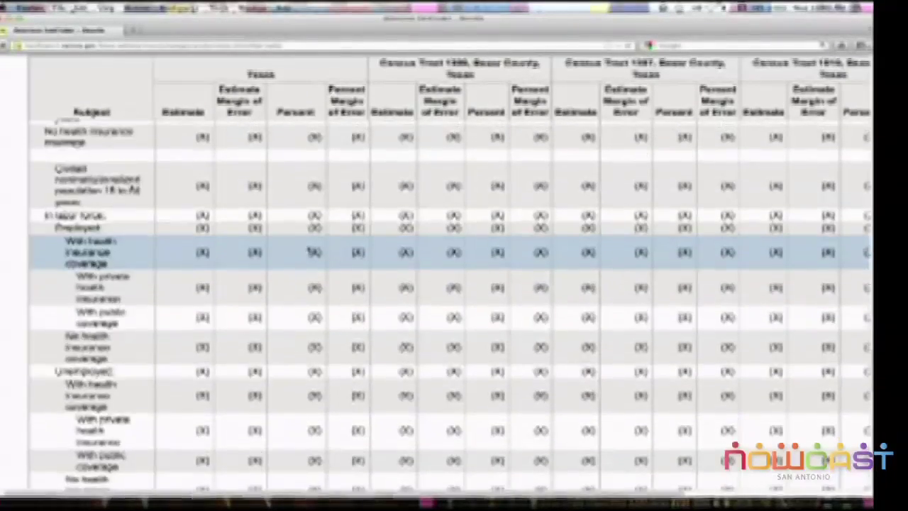
scroll(310, 249, up, 1)
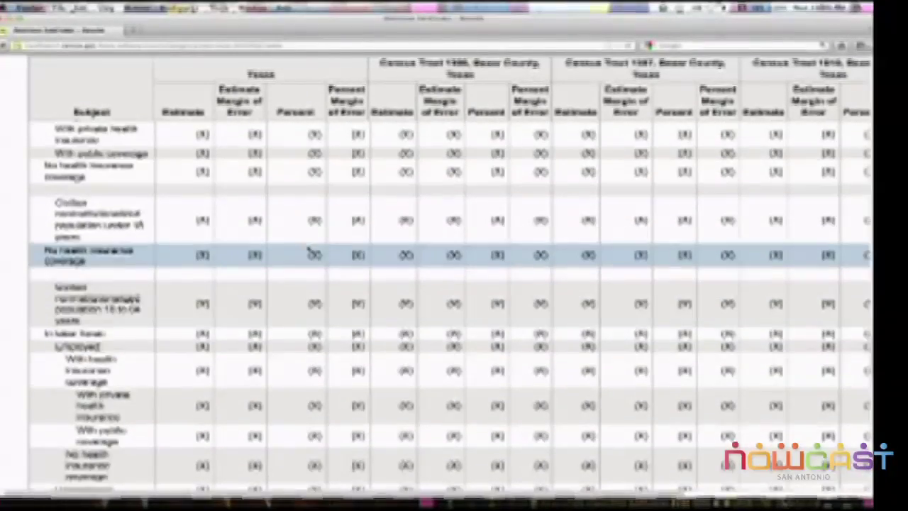
scroll(309, 250, up, 8)
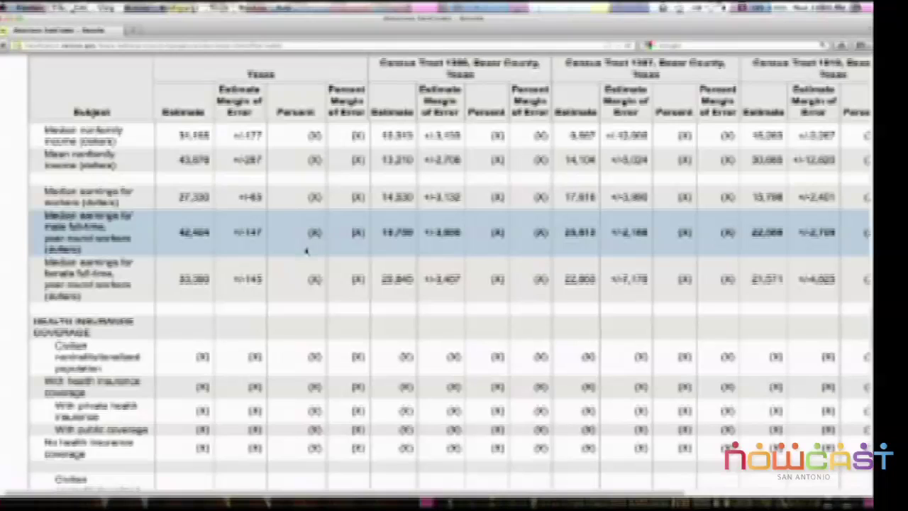
scroll(310, 250, up, 3)
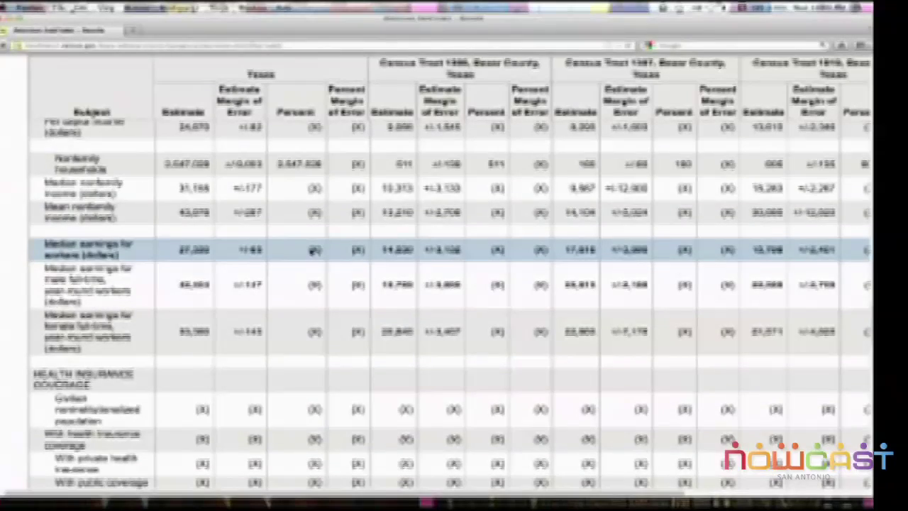
scroll(312, 252, up, 11)
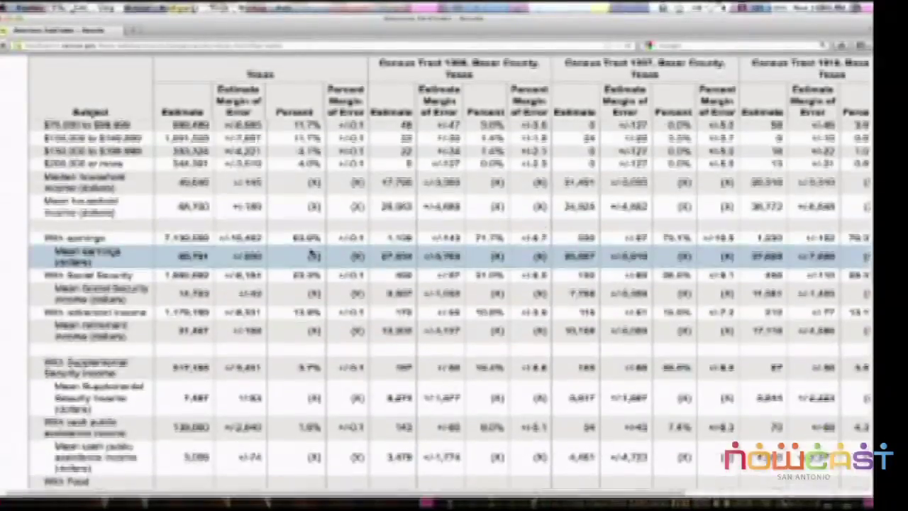
scroll(310, 252, up, 9)
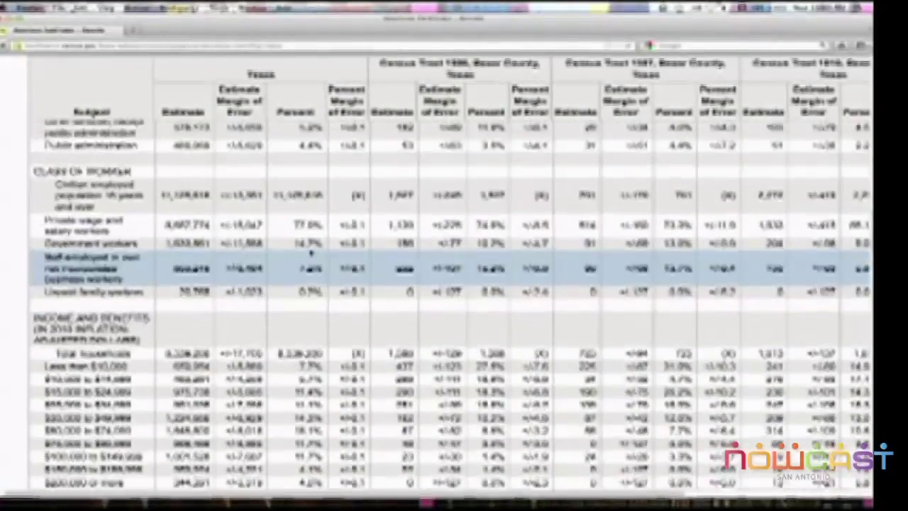
scroll(310, 252, up, 13)
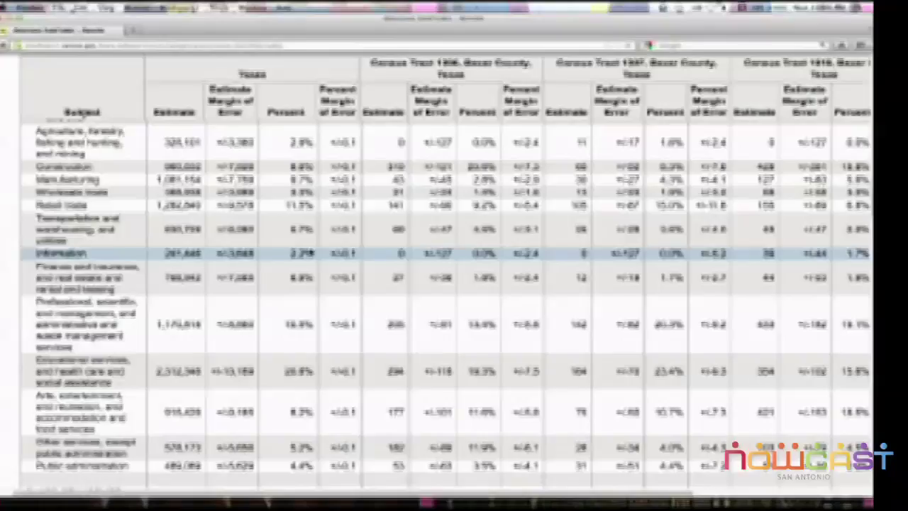
scroll(311, 252, up, 7)
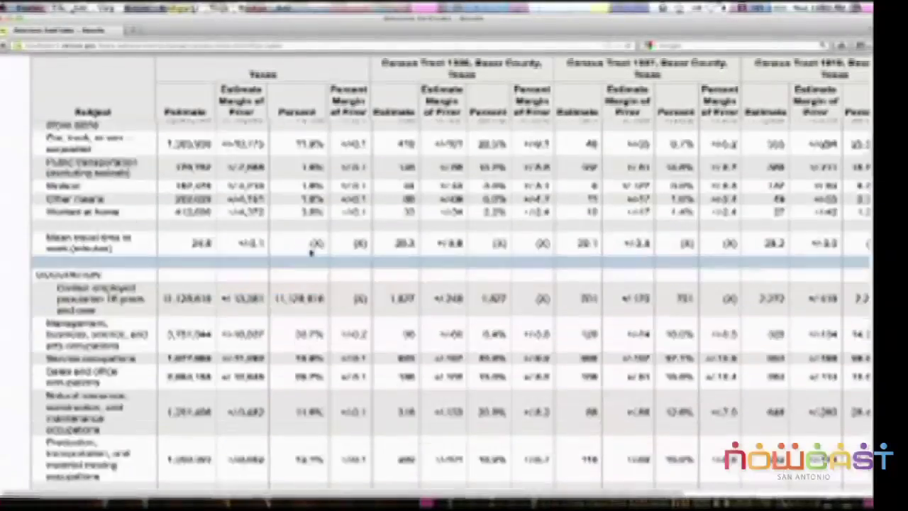
scroll(310, 252, up, 8)
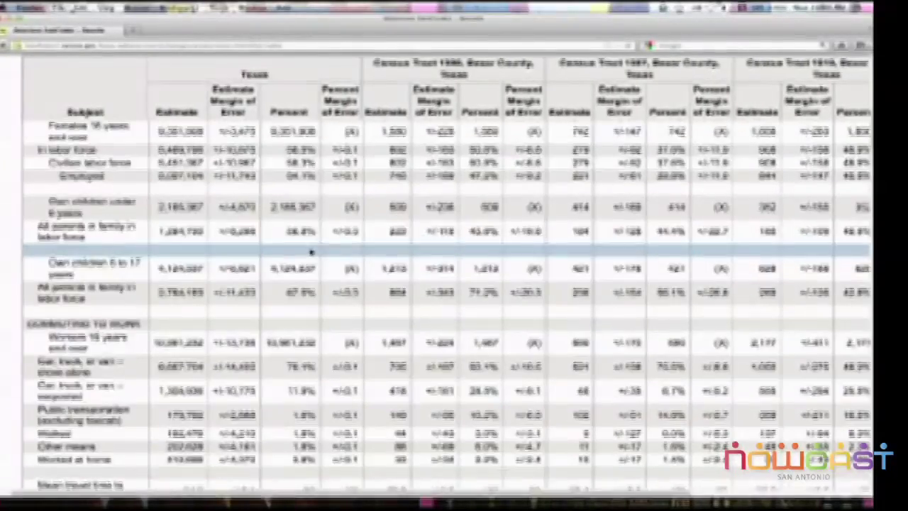
scroll(310, 252, up, 3)
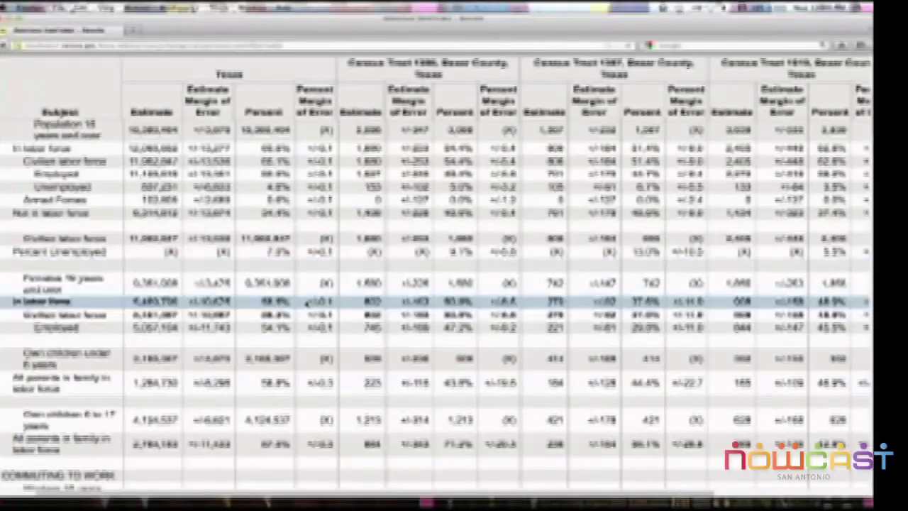
scroll(307, 303, up, 3)
scroll(306, 302, left, 2)
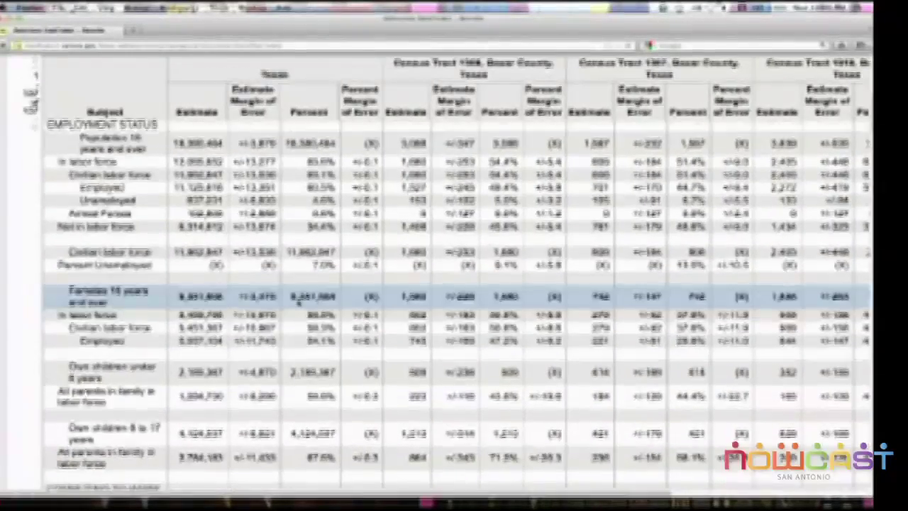
scroll(264, 304, up, 2)
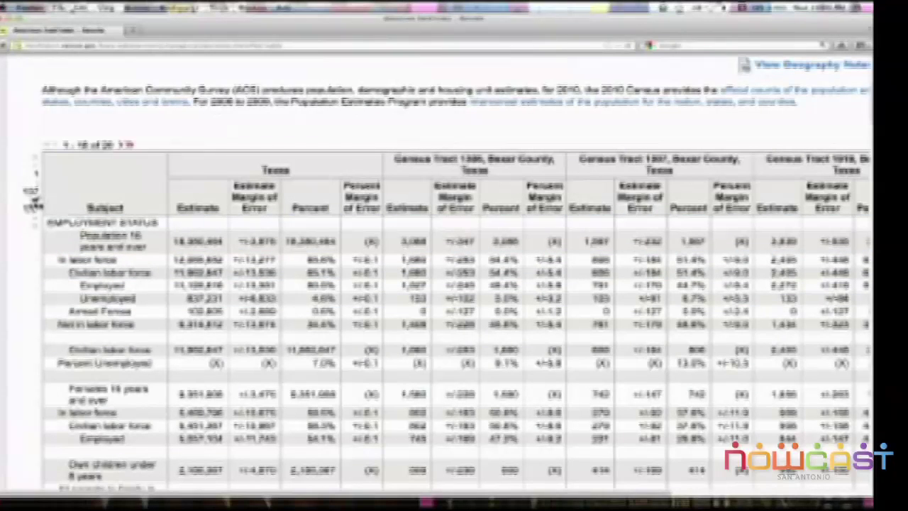
scroll(172, 263, up, 2)
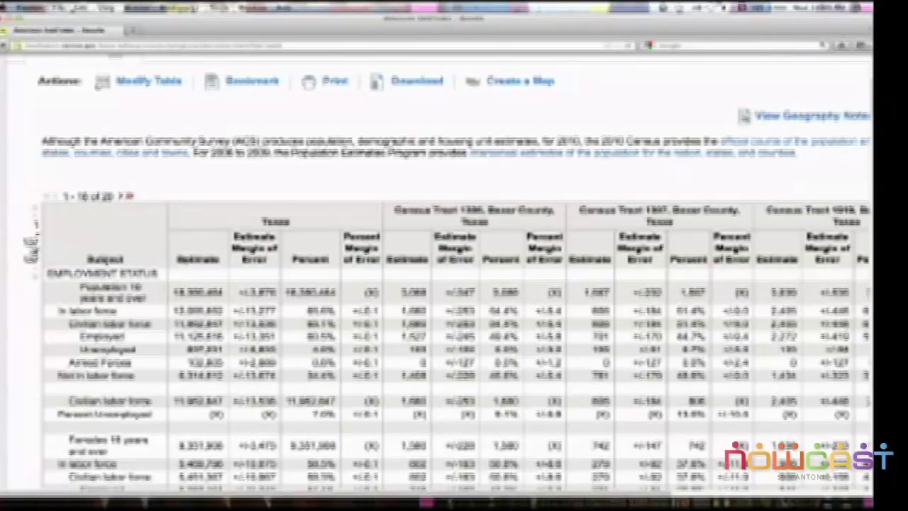
scroll(211, 271, down, 1)
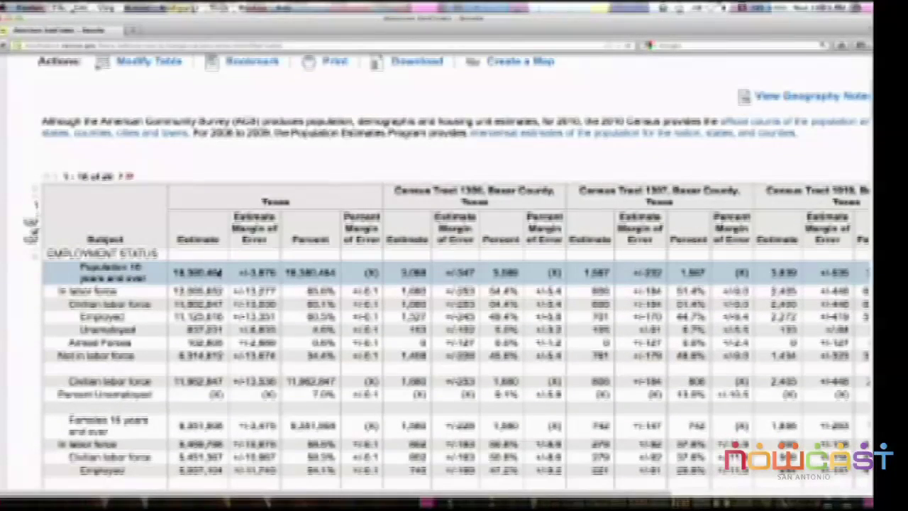
scroll(437, 284, right, 4)
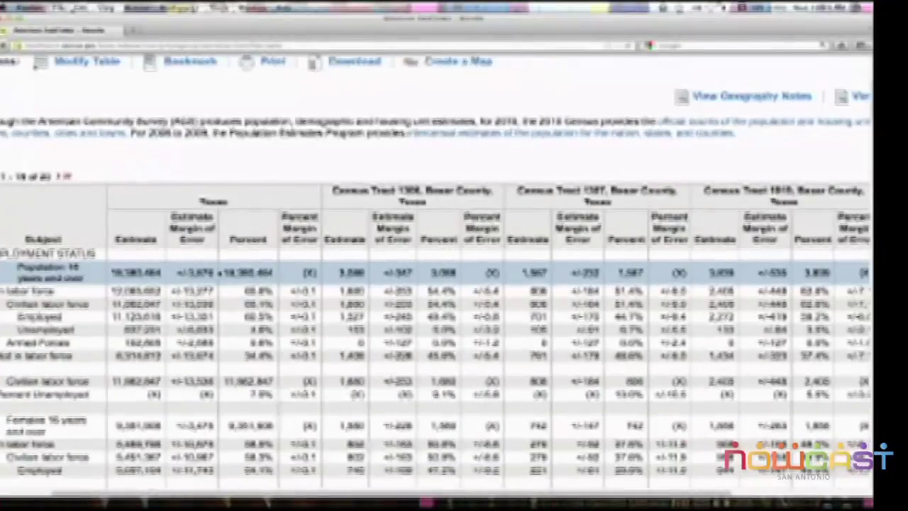
scroll(437, 284, left, 4)
scroll(436, 284, down, 5)
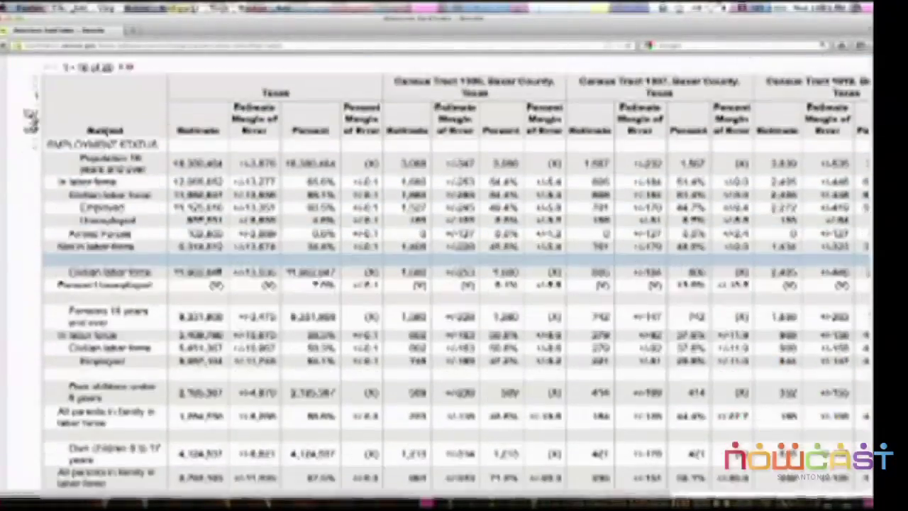
scroll(220, 264, down, 2)
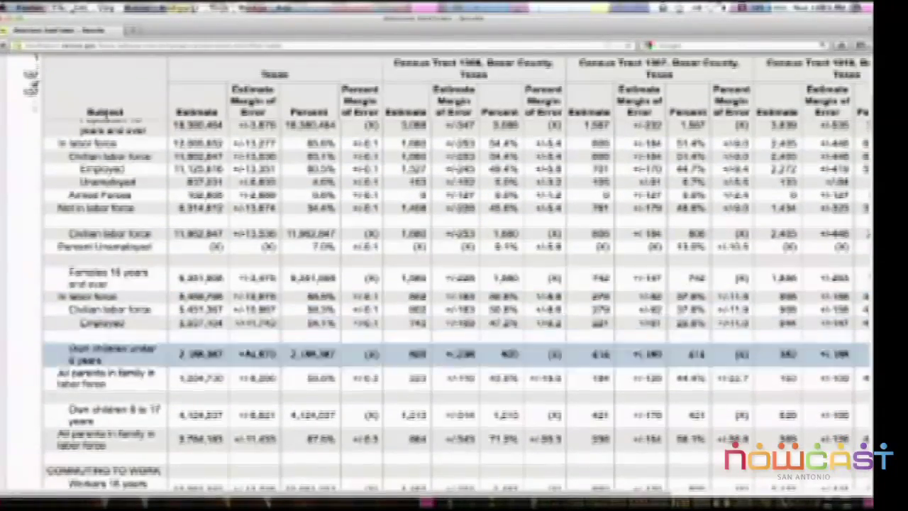
scroll(253, 358, right, 5)
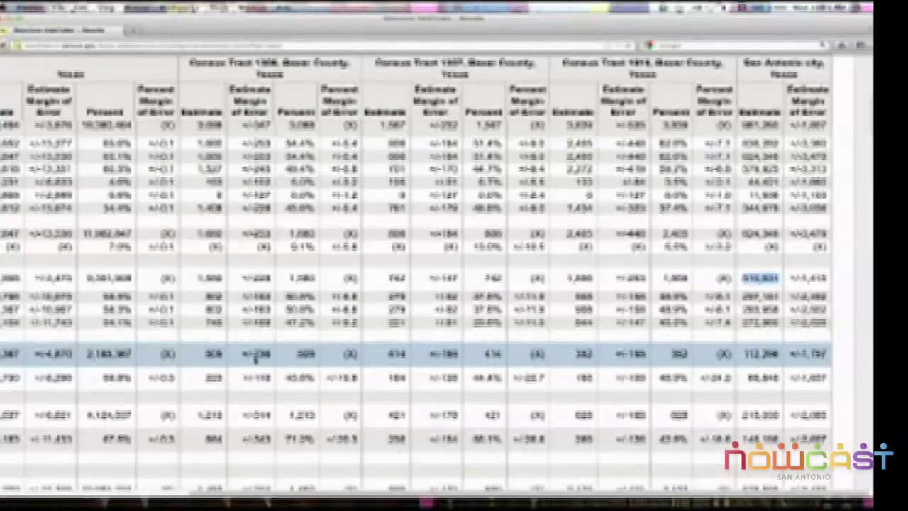
click(752, 359)
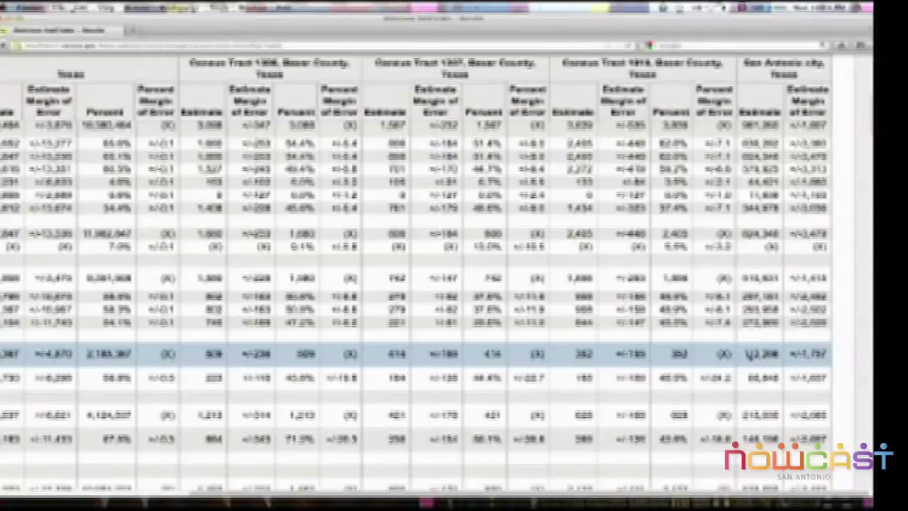
scroll(769, 355, left, 5)
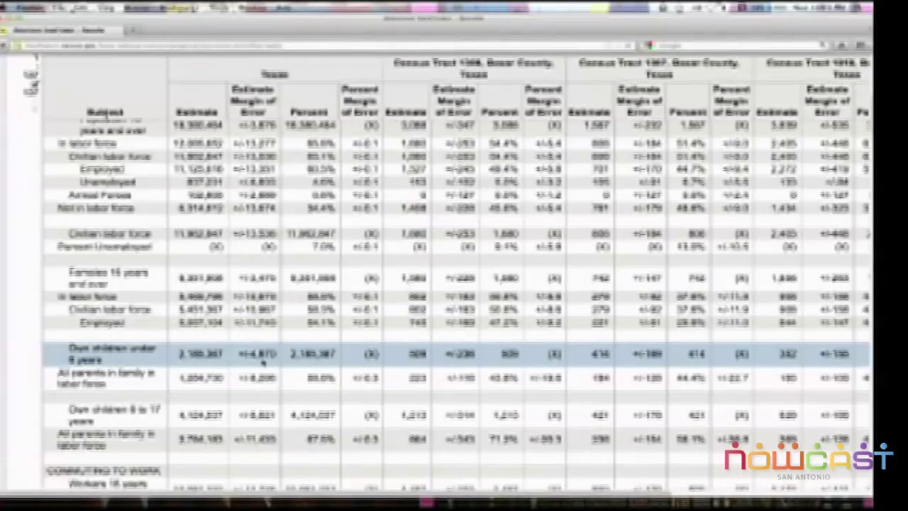
scroll(262, 362, down, 1)
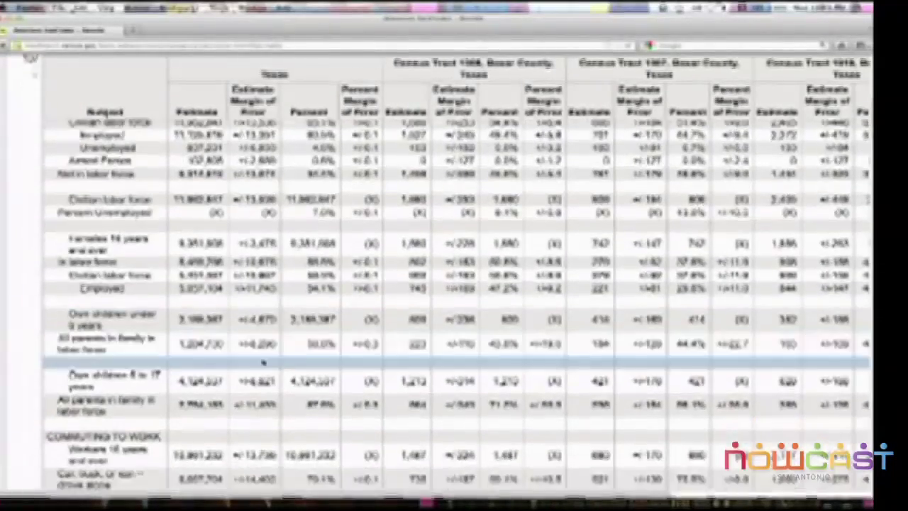
scroll(263, 362, up, 3)
scroll(262, 362, down, 5)
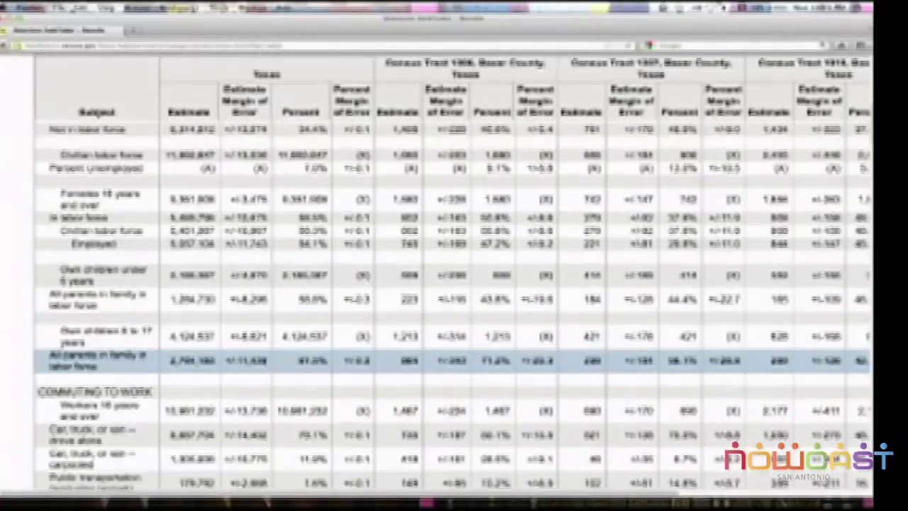
scroll(265, 362, down, 10)
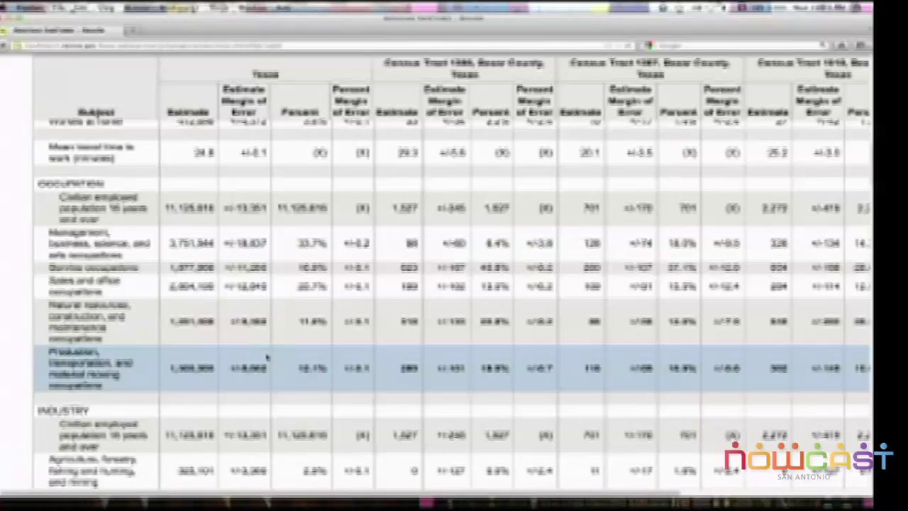
scroll(266, 359, down, 3)
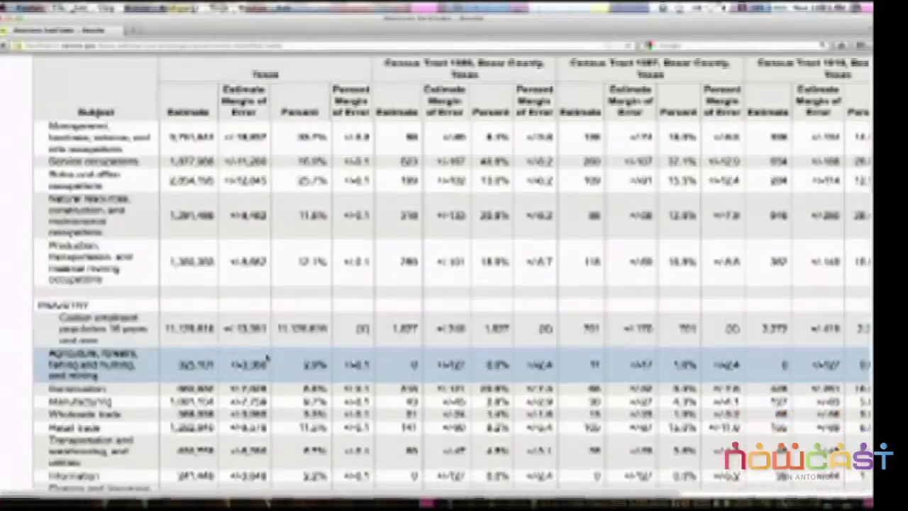
scroll(268, 358, down, 5)
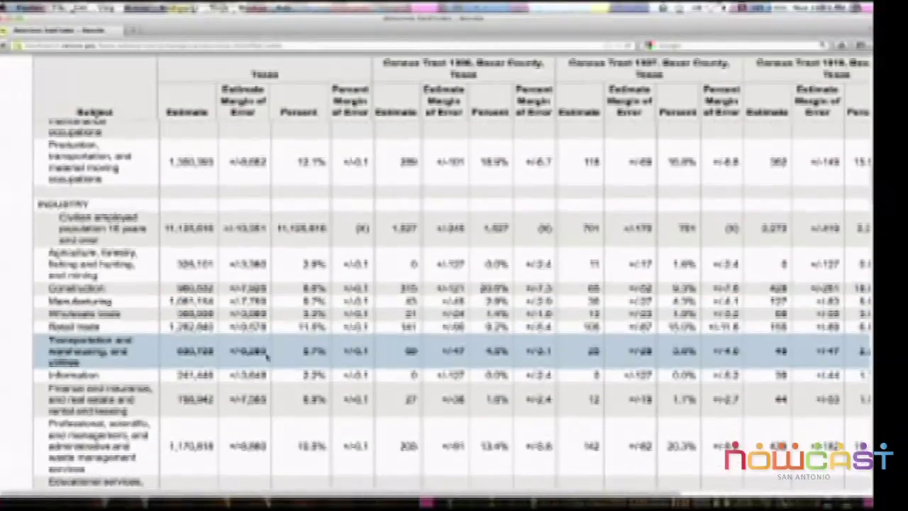
scroll(268, 358, down, 5)
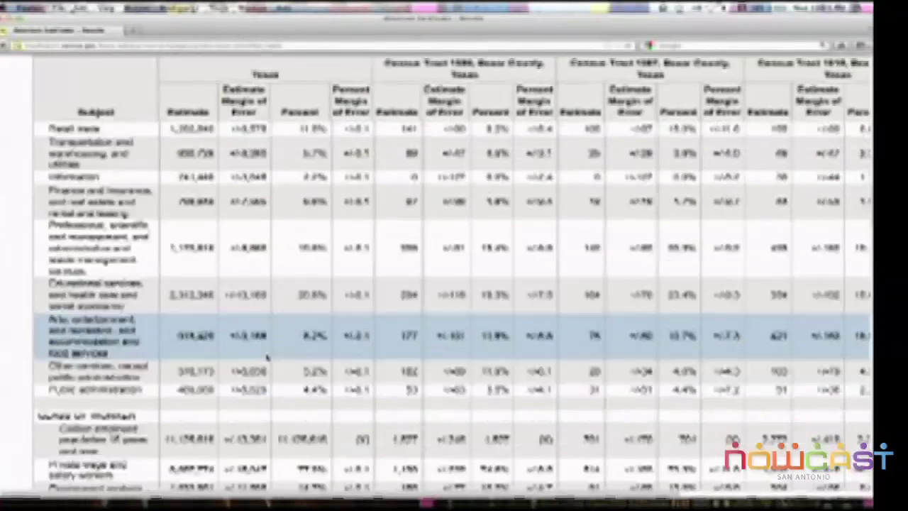
scroll(268, 359, down, 1)
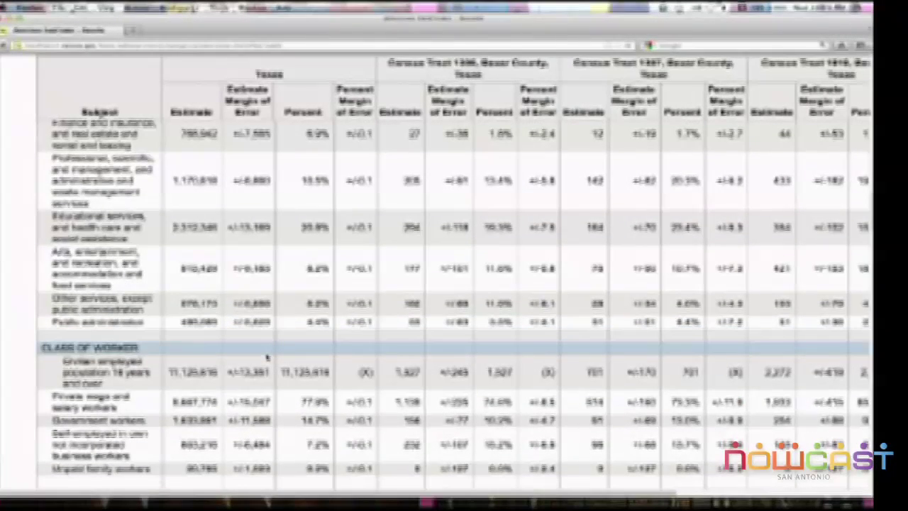
scroll(266, 359, down, 5)
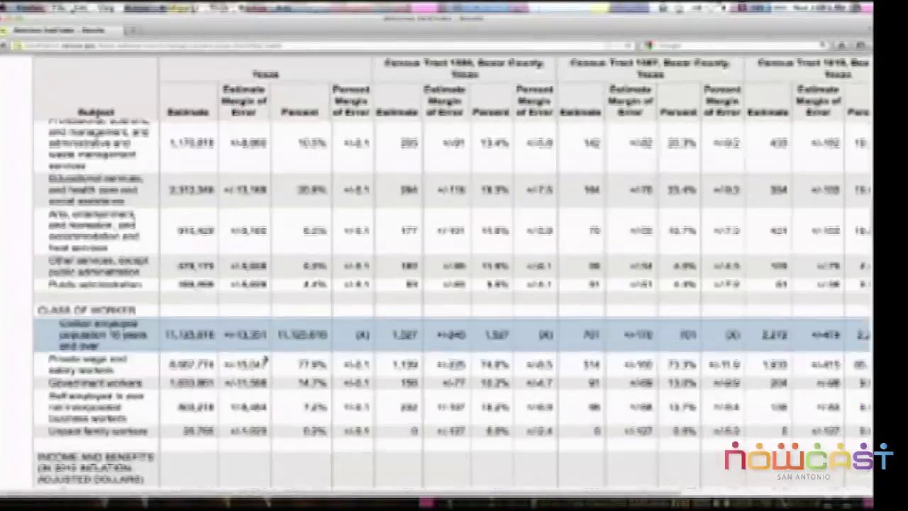
scroll(266, 358, down, 5)
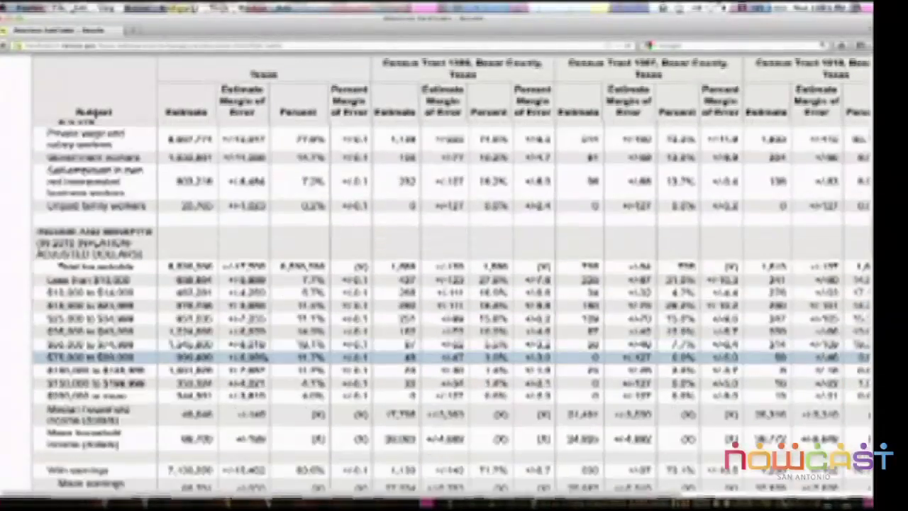
scroll(266, 355, down, 4)
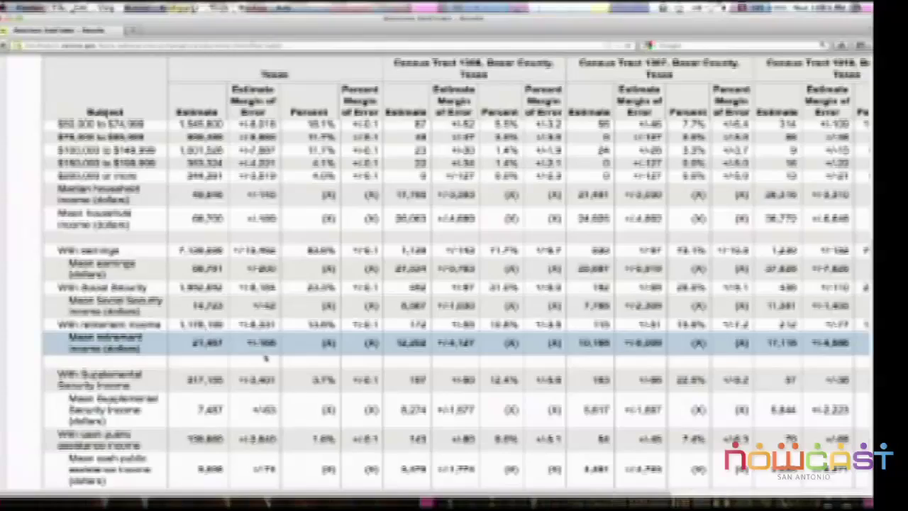
scroll(267, 358, down, 3)
scroll(266, 359, down, 7)
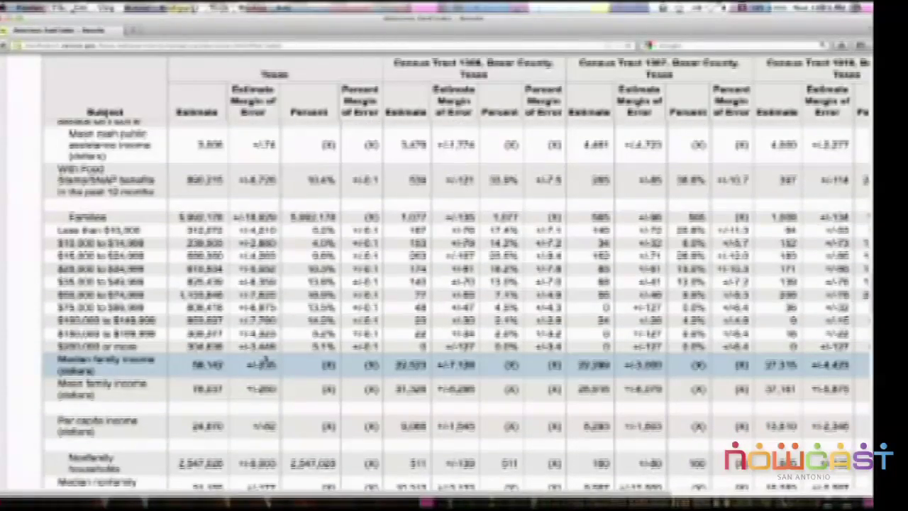
scroll(266, 361, right, 5)
scroll(266, 361, left, 5)
scroll(266, 359, down, 3)
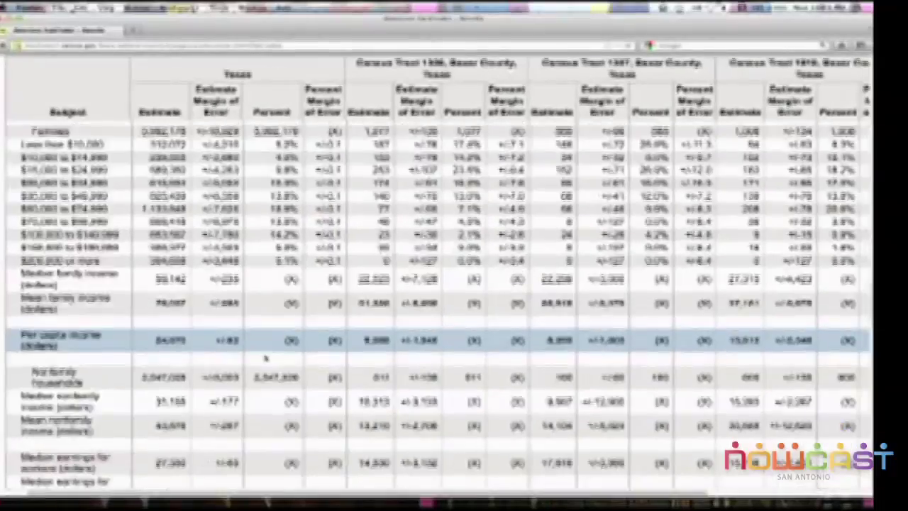
scroll(266, 358, down, 8)
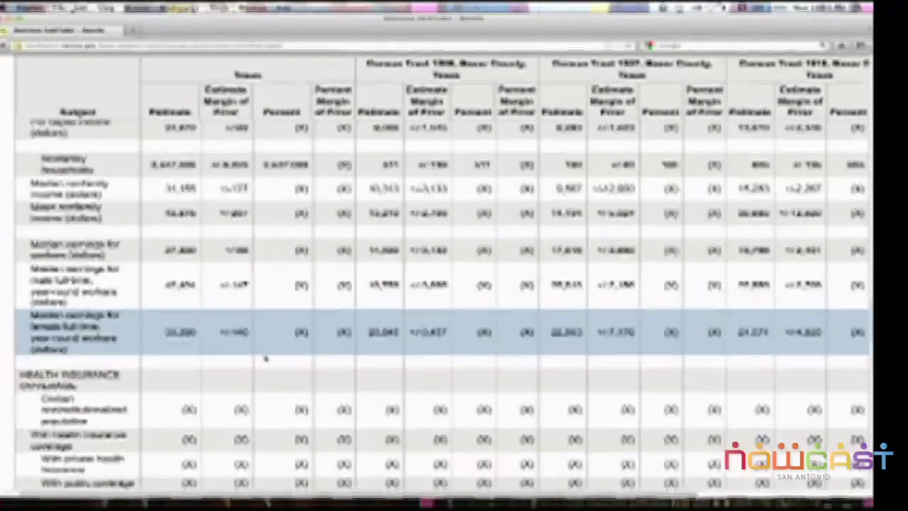
scroll(267, 359, down, 10)
scroll(266, 358, left, 2)
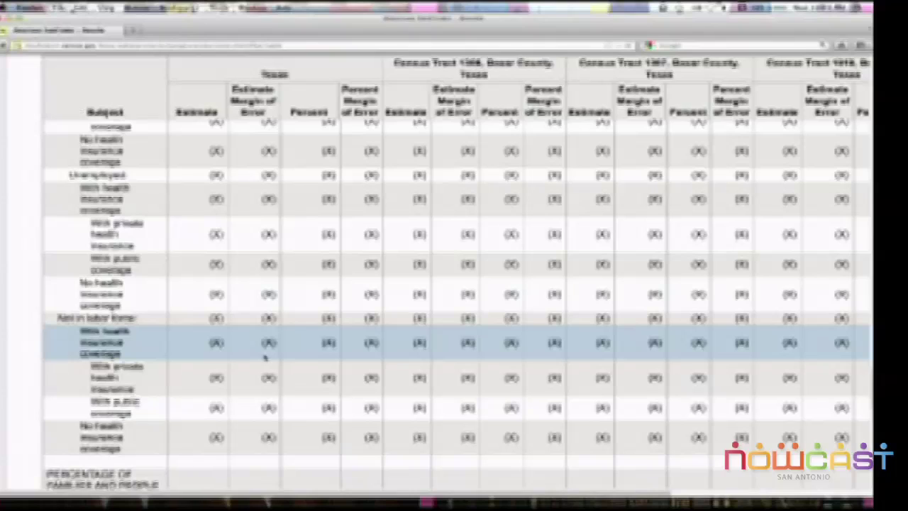
scroll(266, 358, down, 7)
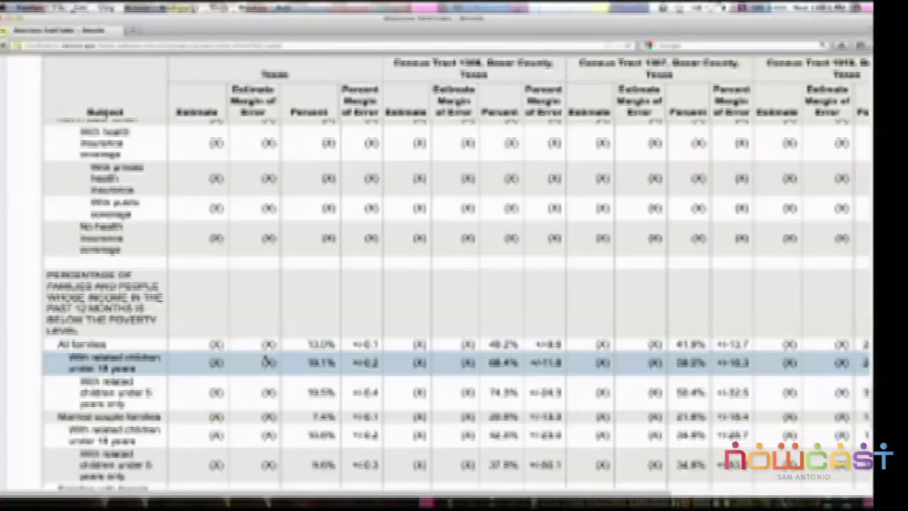
scroll(268, 362, down, 4)
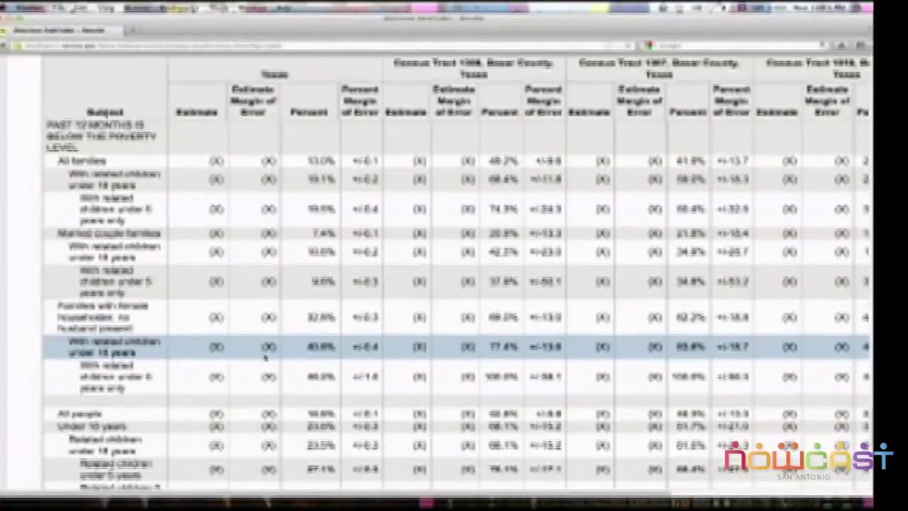
scroll(266, 358, down, 1)
scroll(268, 358, down, 2)
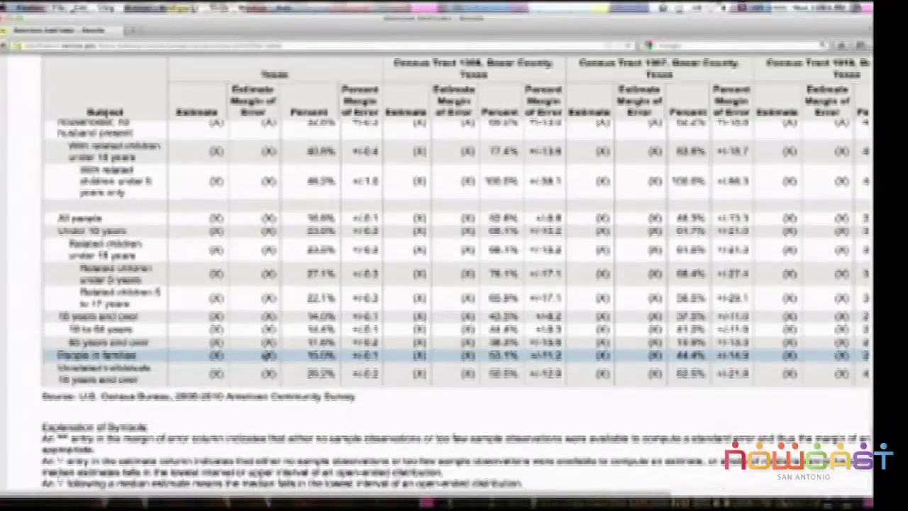
scroll(268, 355, down, 10)
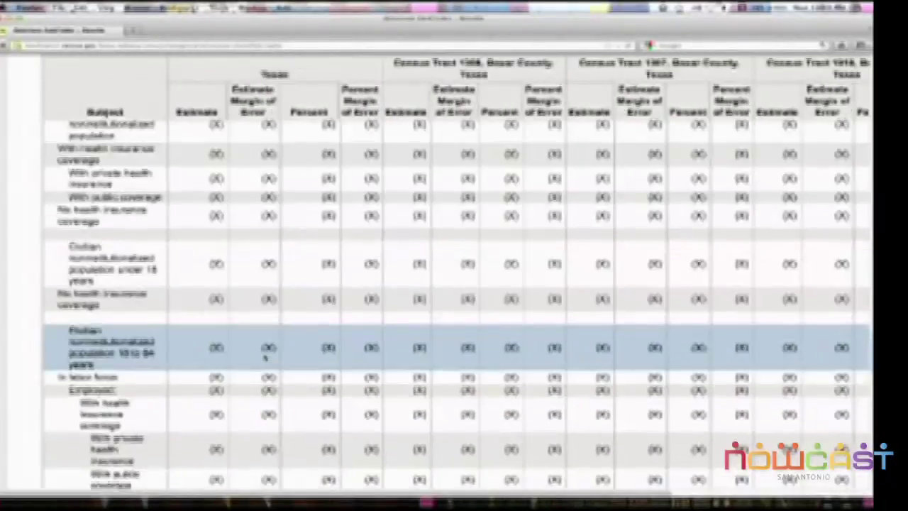
scroll(266, 359, up, 15)
scroll(265, 358, up, 1)
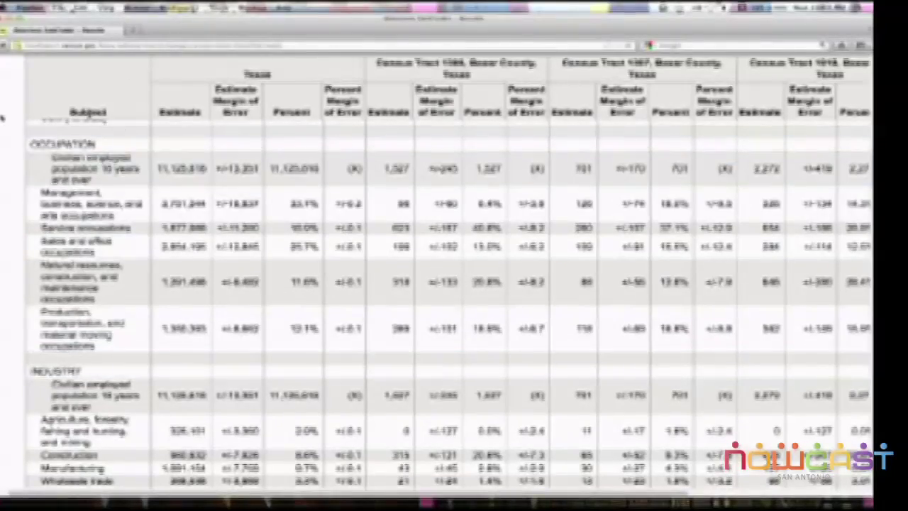
scroll(3, 118, up, 15)
scroll(3, 119, up, 2)
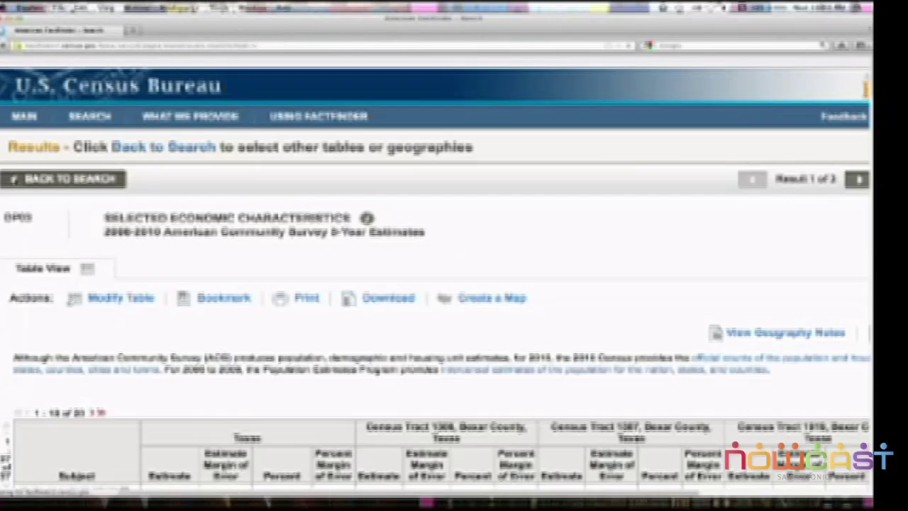
click(64, 179)
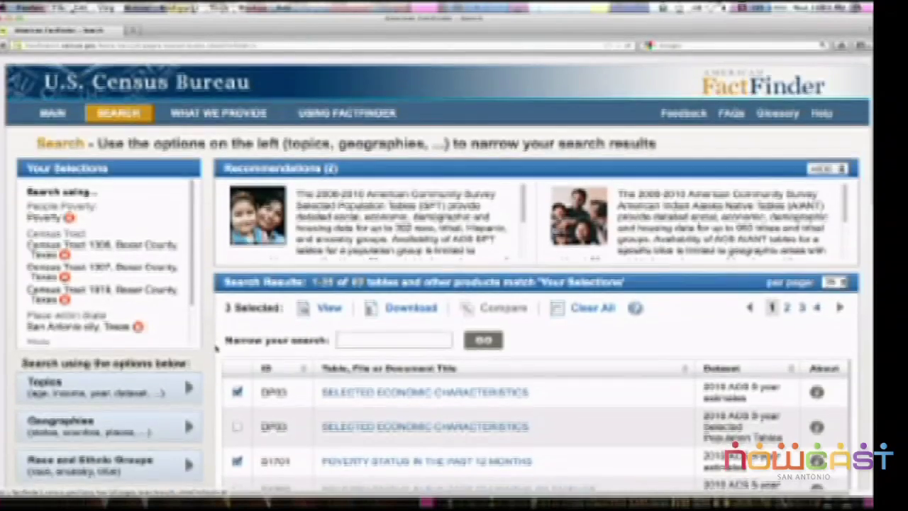
scroll(216, 345, down, 3)
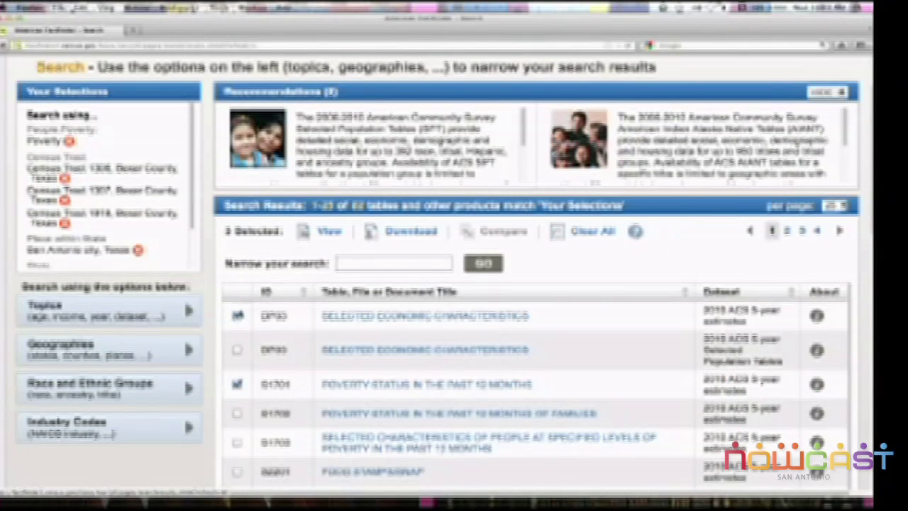
click(237, 315)
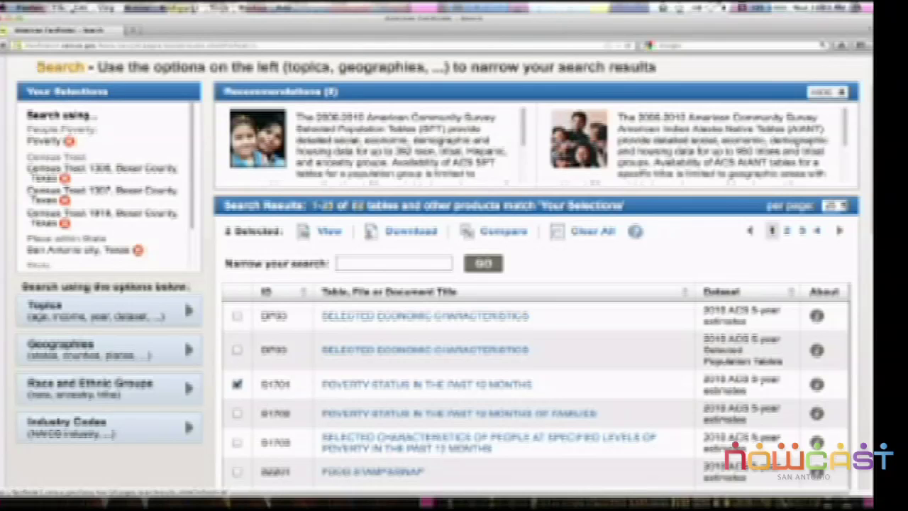
click(237, 384)
click(237, 385)
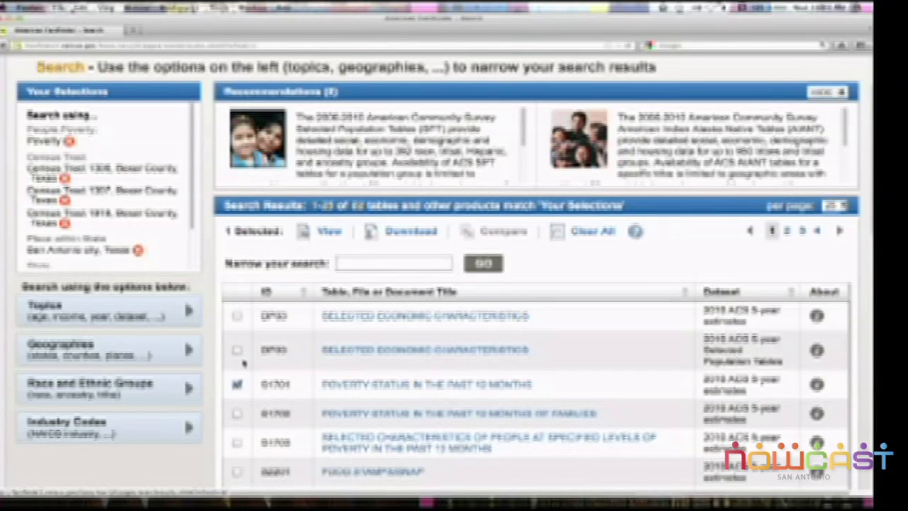
click(237, 315)
scroll(271, 344, down, 5)
scroll(270, 343, down, 8)
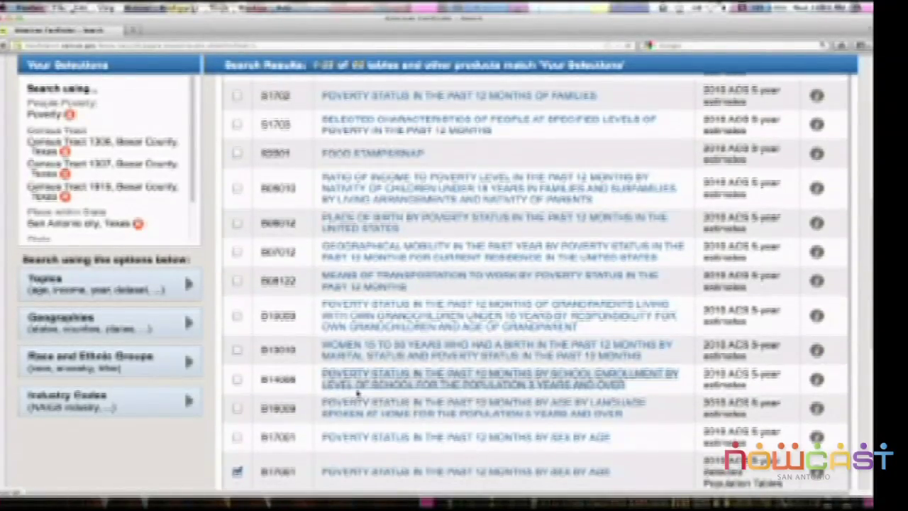
scroll(353, 440, up, 5)
scroll(353, 442, up, 3)
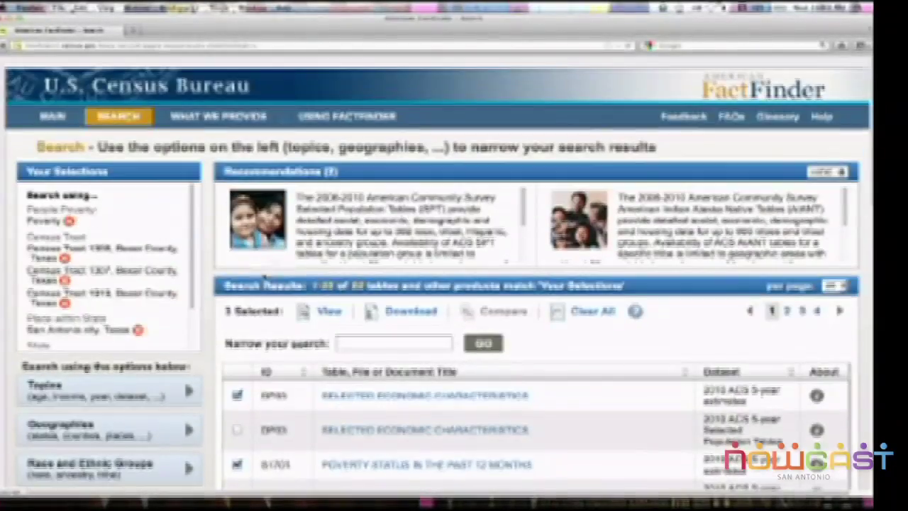
Display table B17001 Poverty Status by Sex by Age for Texas, the three tracts and San Antonio.
click(328, 313)
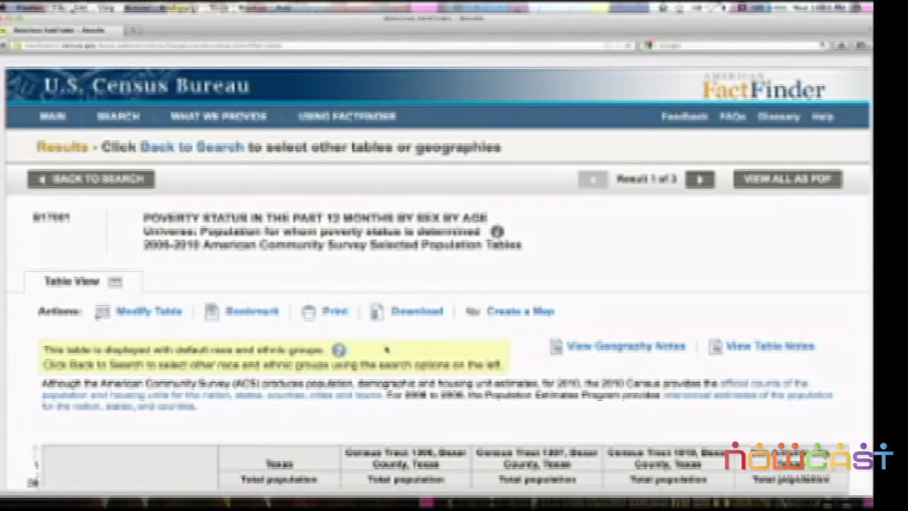
scroll(387, 350, down, 3)
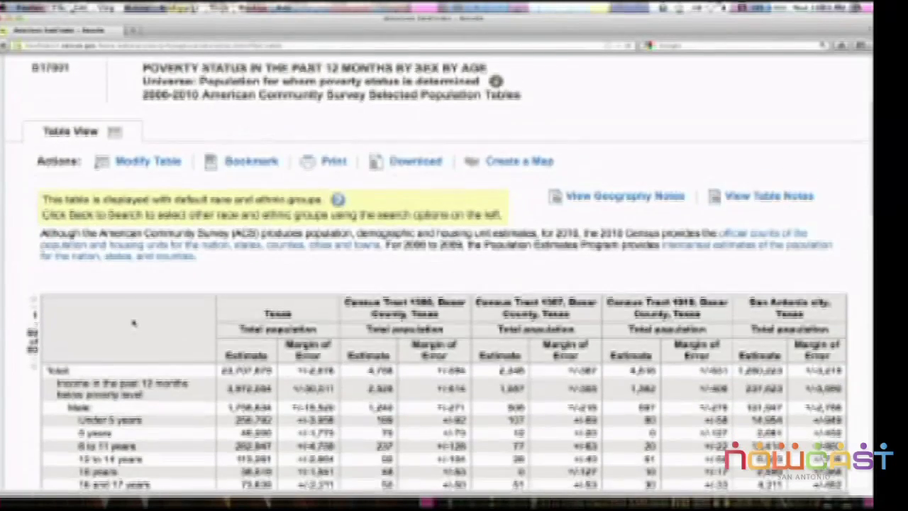
scroll(133, 323, down, 3)
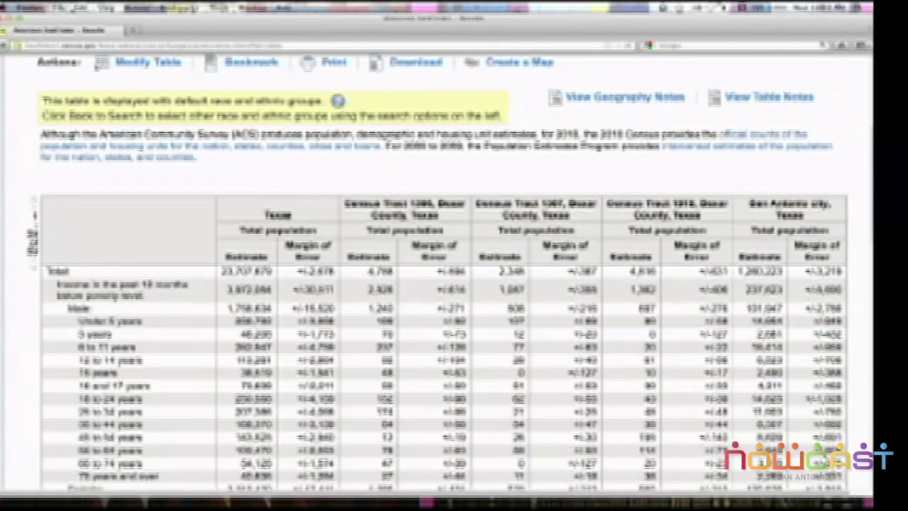
scroll(286, 217, up, 2)
scroll(290, 223, down, 2)
scroll(290, 223, up, 5)
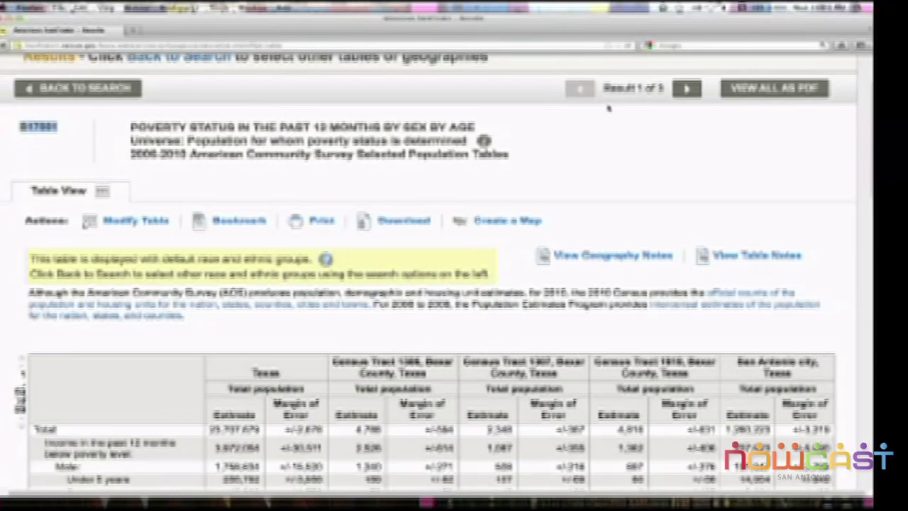
click(685, 88)
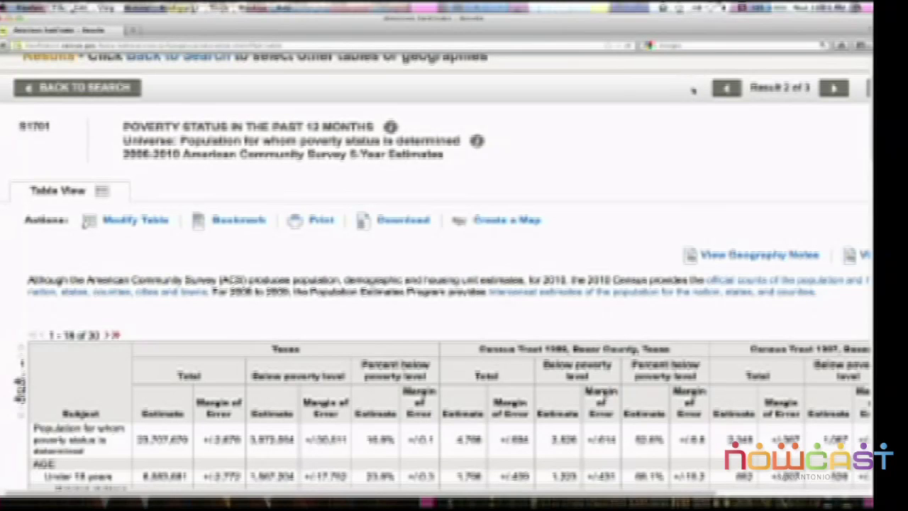
scroll(710, 117, down, 5)
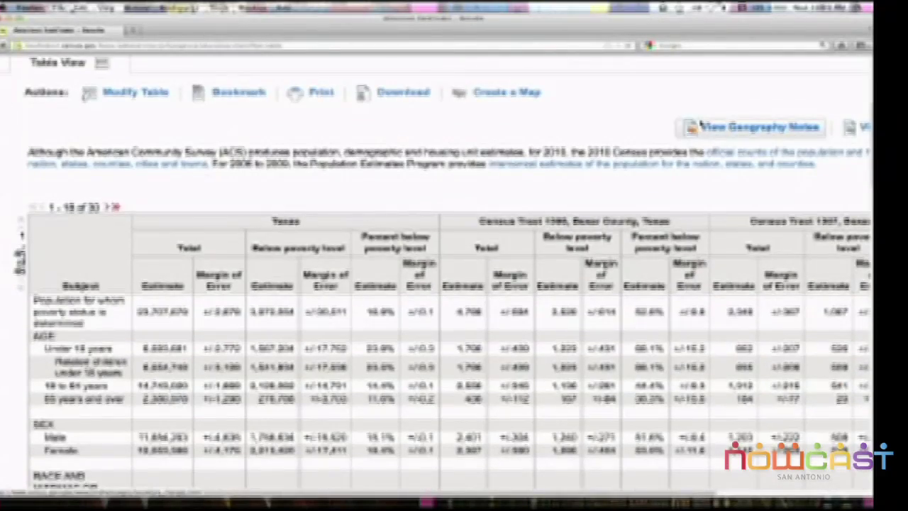
scroll(702, 122, up, 3)
scroll(701, 123, up, 3)
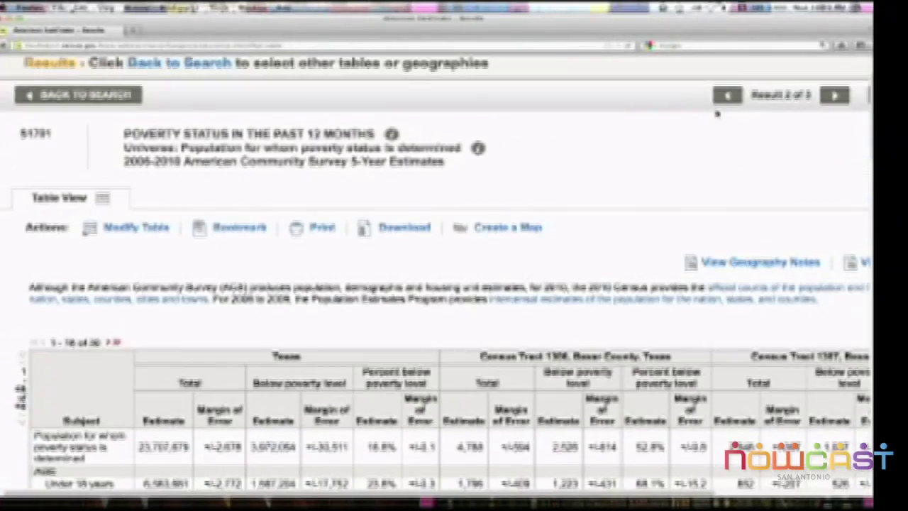
click(728, 95)
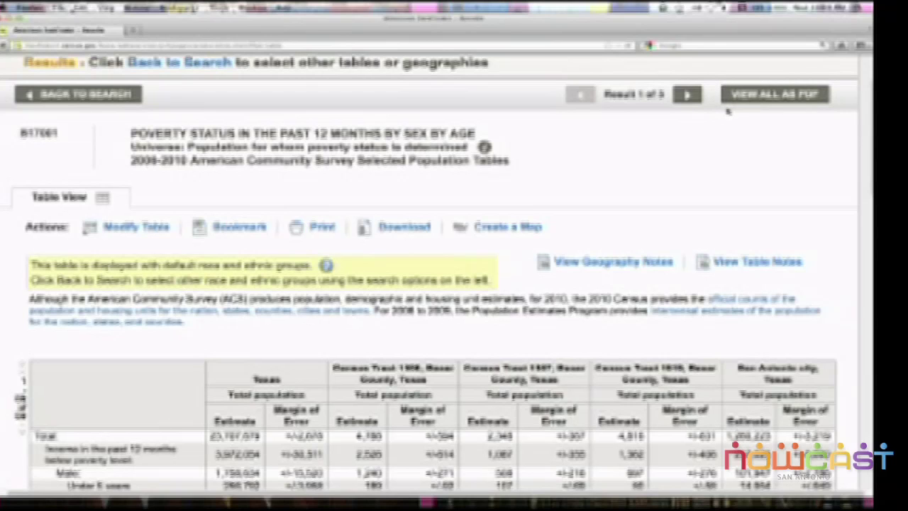
scroll(729, 110, down, 3)
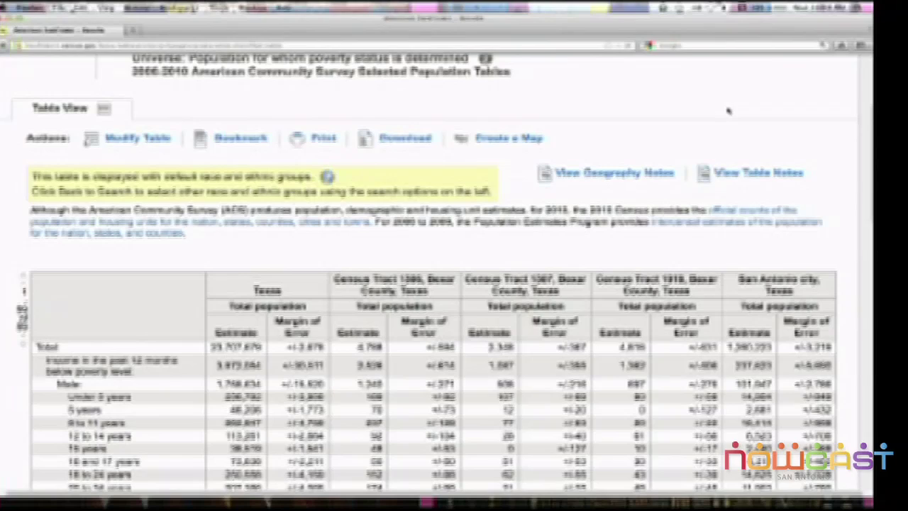
scroll(728, 110, down, 1)
scroll(727, 110, up, 3)
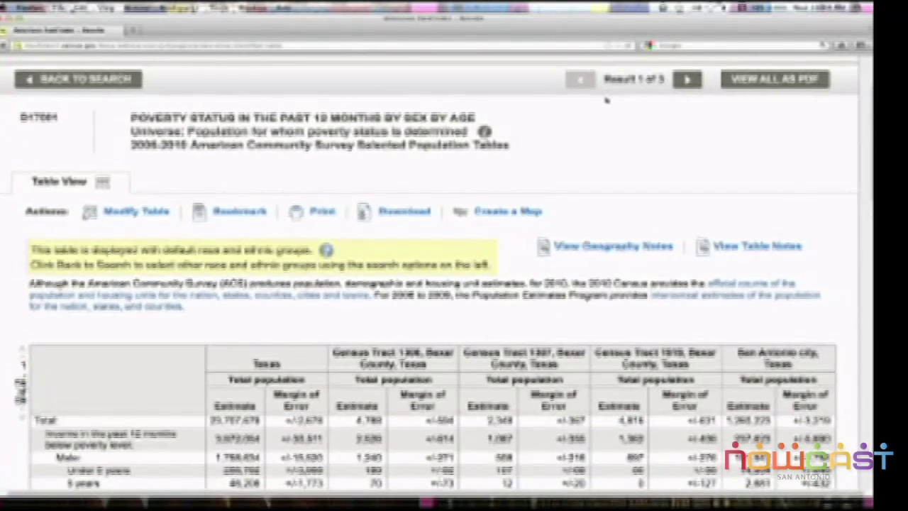
scroll(607, 100, down, 2)
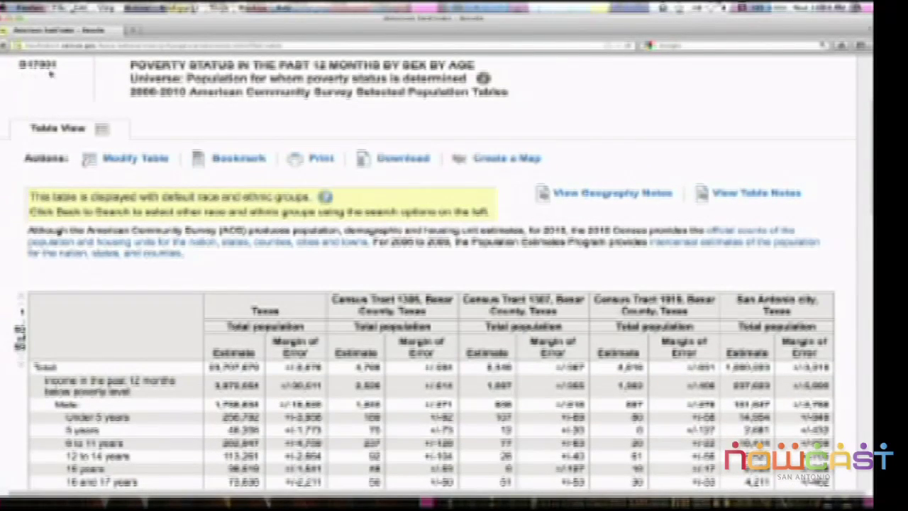
scroll(62, 85, down, 1)
scroll(62, 84, down, 2)
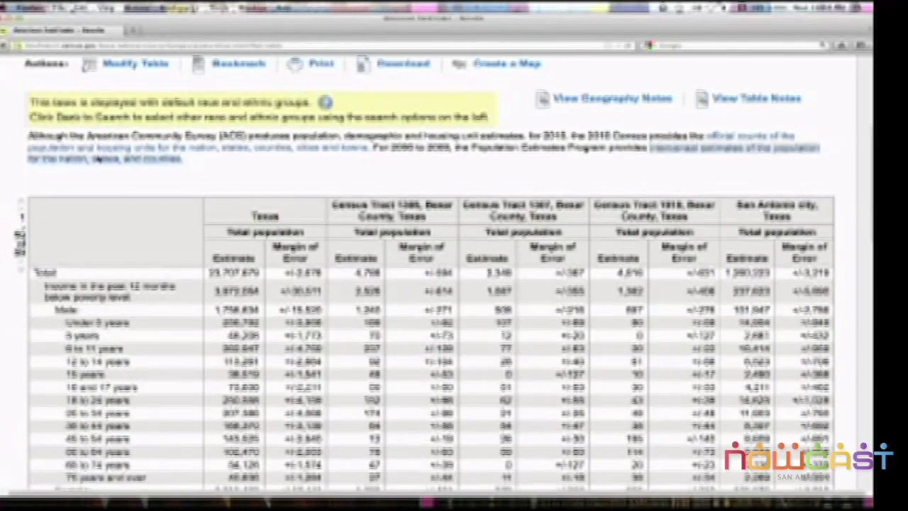
scroll(99, 160, up, 2)
scroll(149, 99, up, 1)
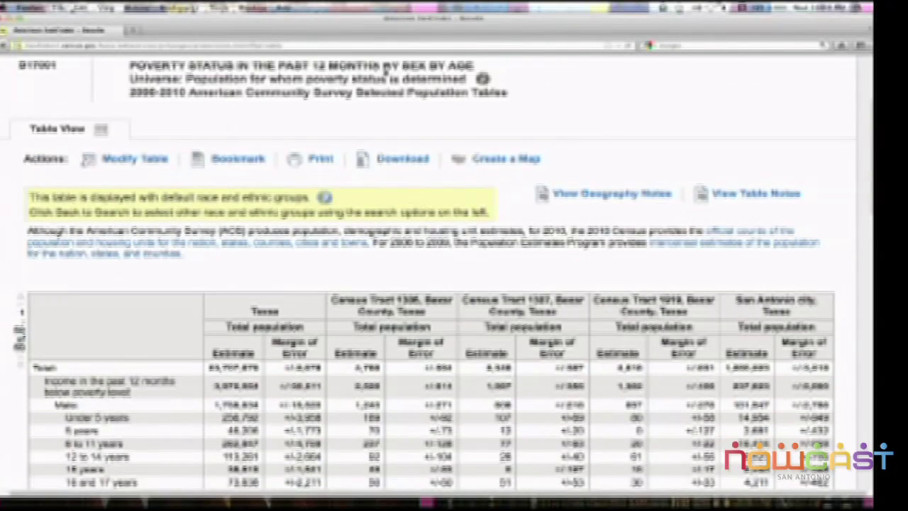
drag(130, 65, 469, 75)
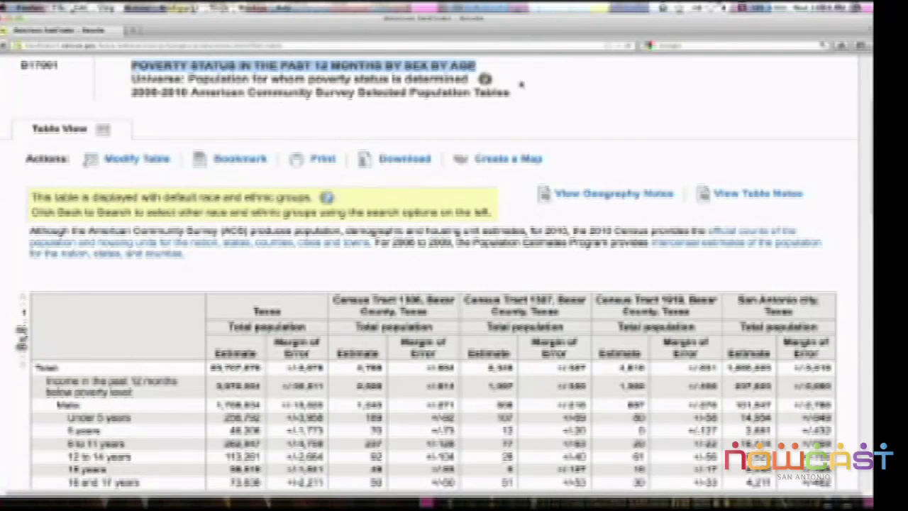
click(642, 91)
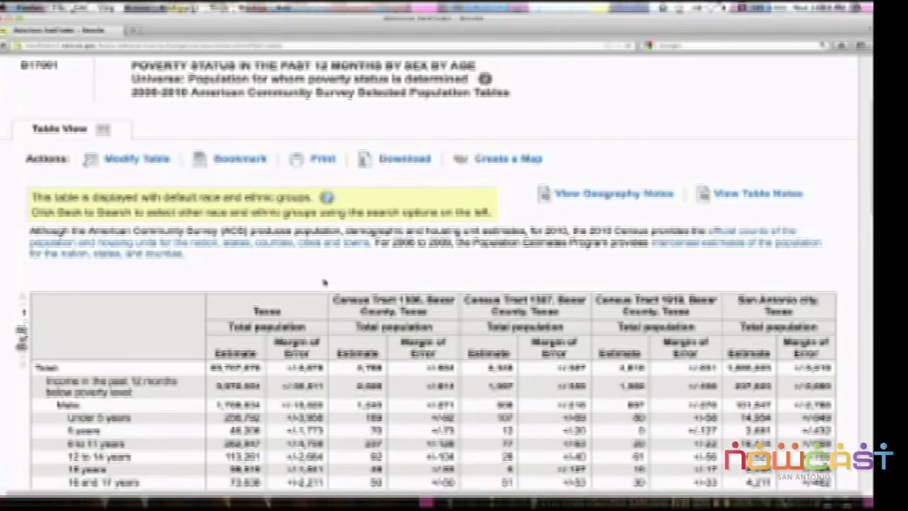
scroll(325, 284, down, 4)
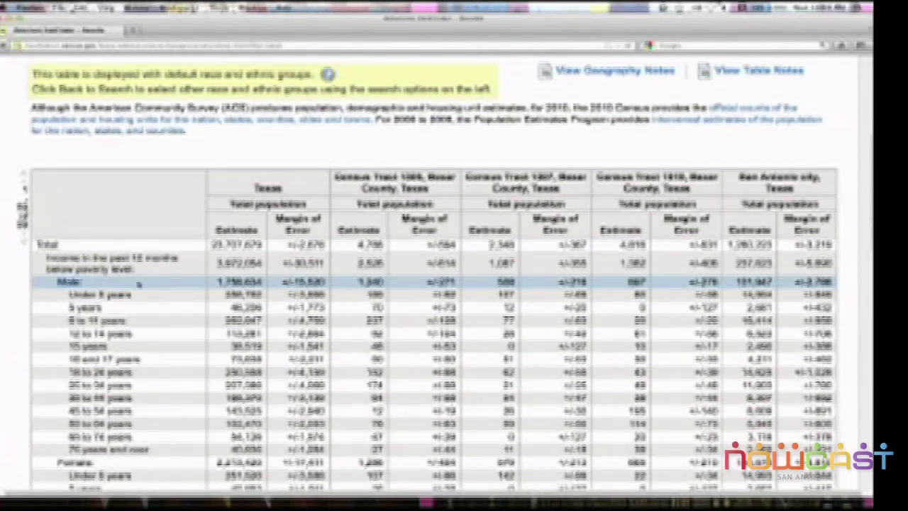
scroll(92, 287, down, 4)
scroll(142, 287, down, 3)
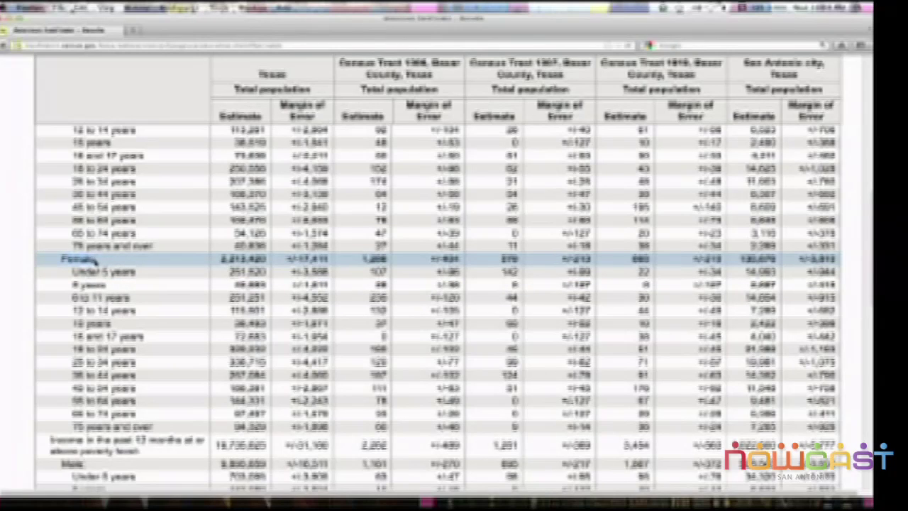
scroll(14, 282, up, 5)
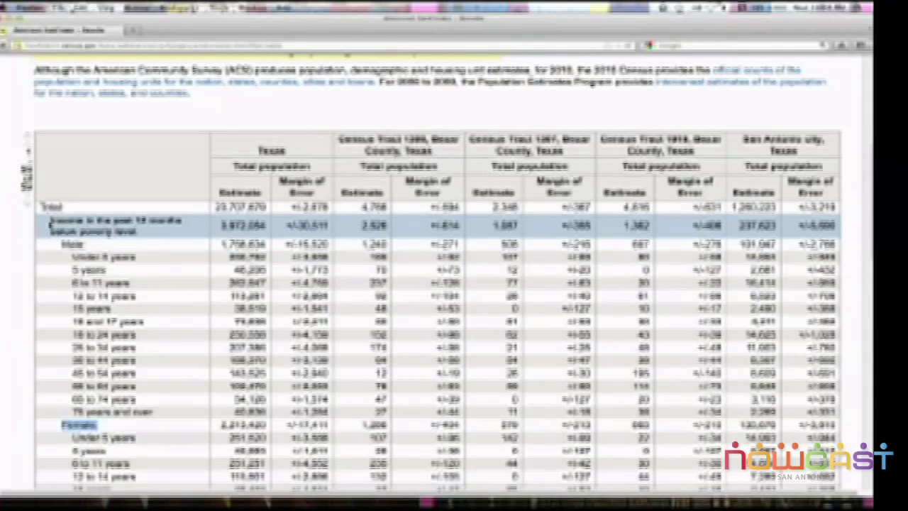
drag(49, 220, 138, 233)
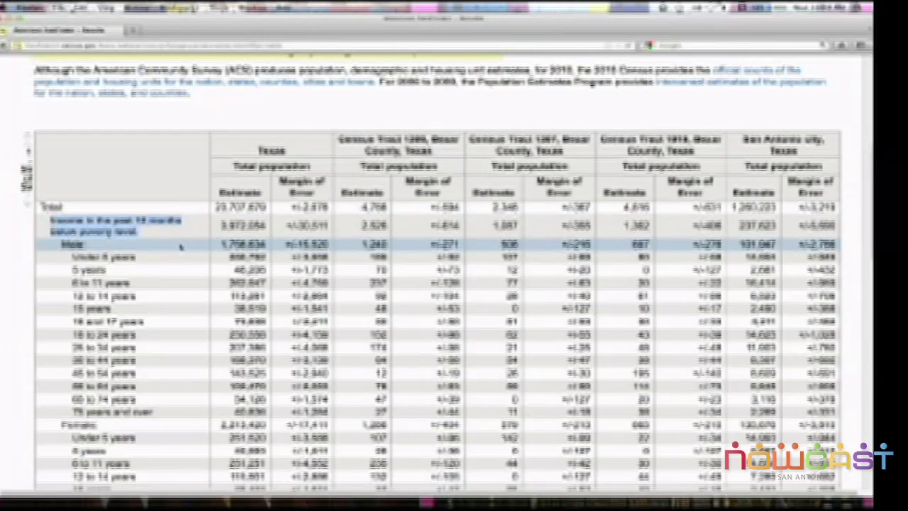
click(228, 122)
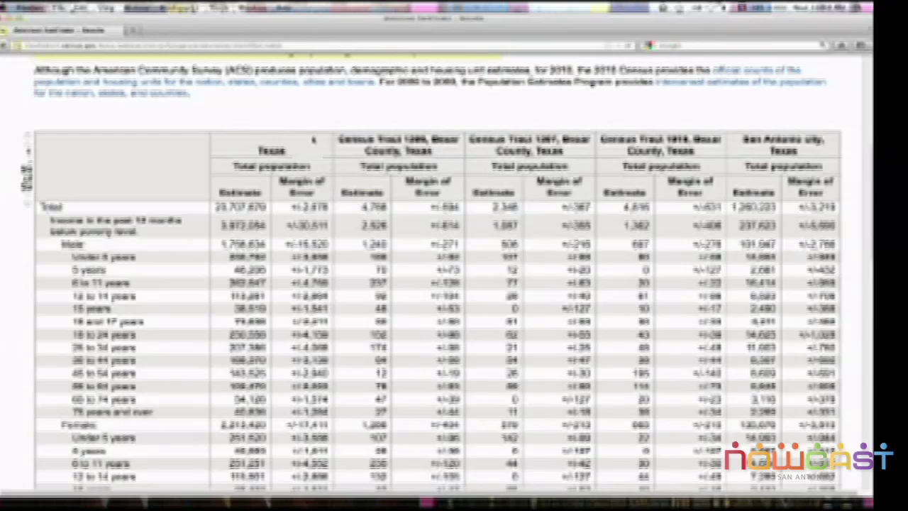
scroll(313, 141, up, 2)
scroll(313, 141, up, 2)
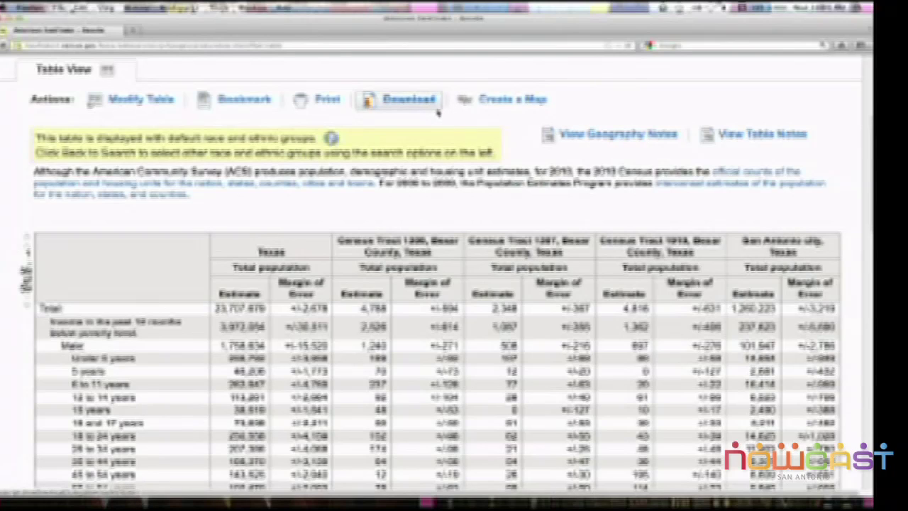
Show Table Tools for B17001 and review the below-poverty male age-group rows across all five geographies.
click(158, 103)
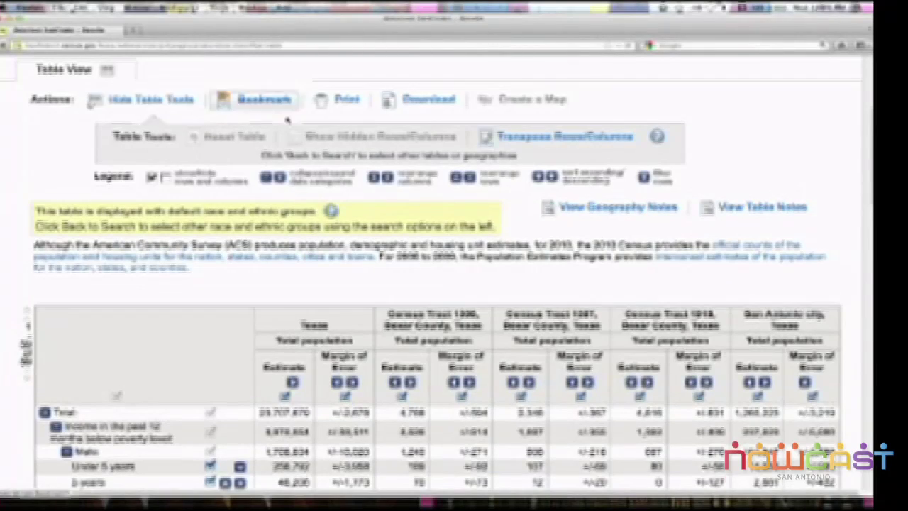
scroll(408, 220, down, 3)
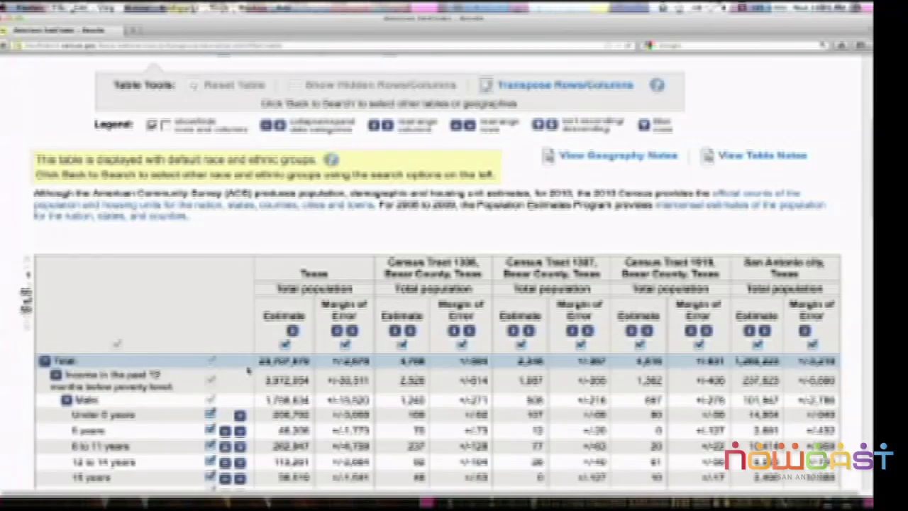
scroll(237, 381, down, 1)
scroll(192, 320, down, 5)
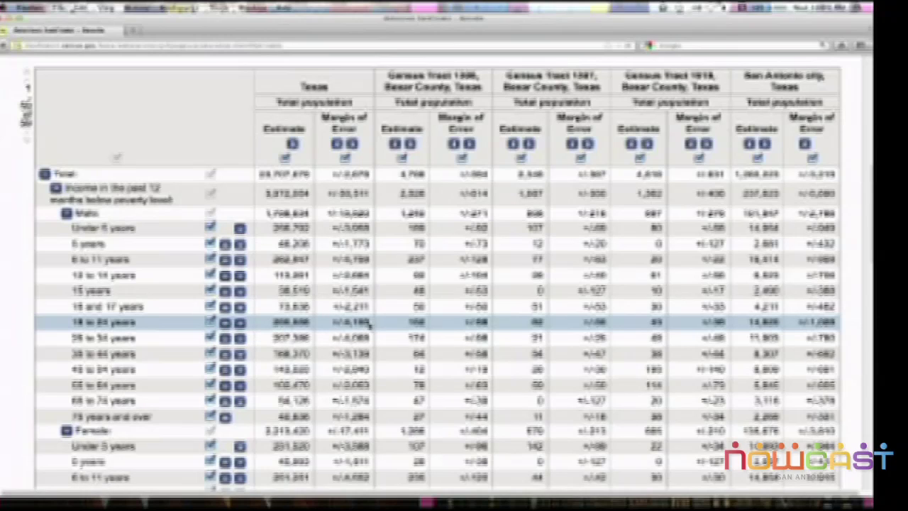
scroll(368, 323, up, 5)
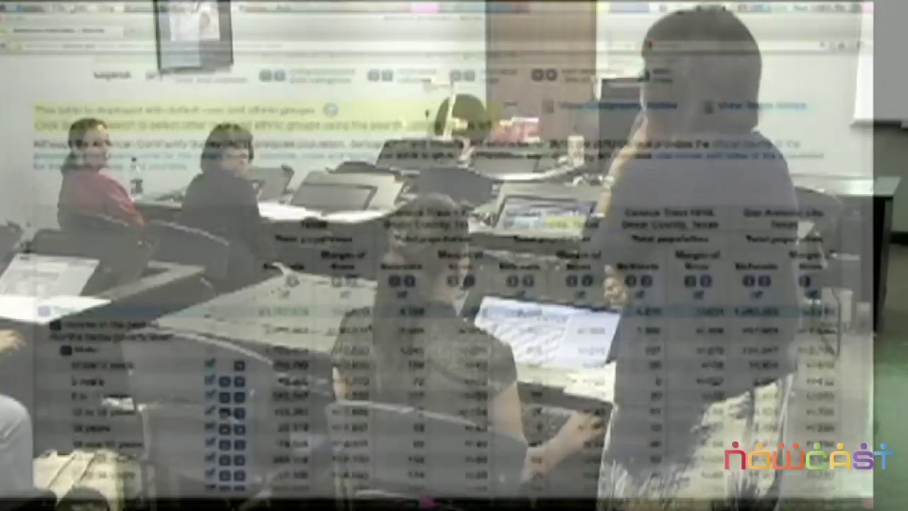
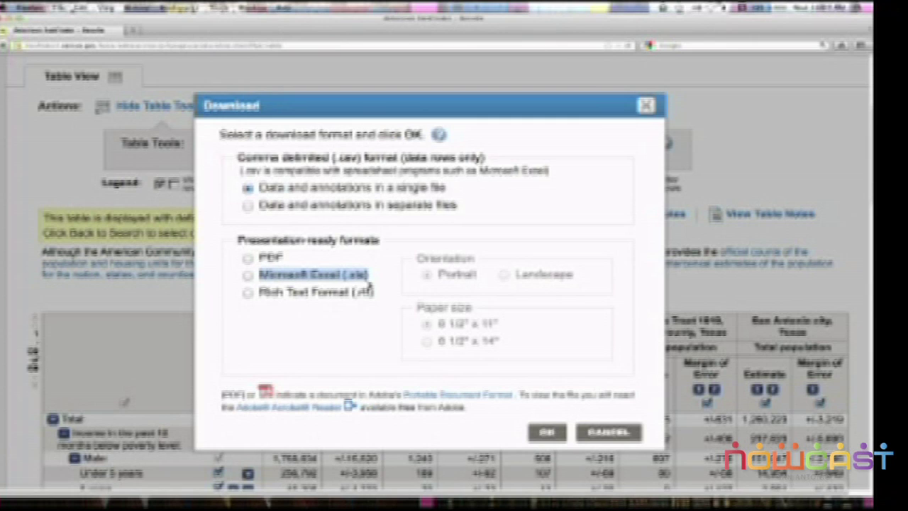
Compare the CSV, PDF and Excel download formats, then close the Download dialog without downloading.
click(378, 282)
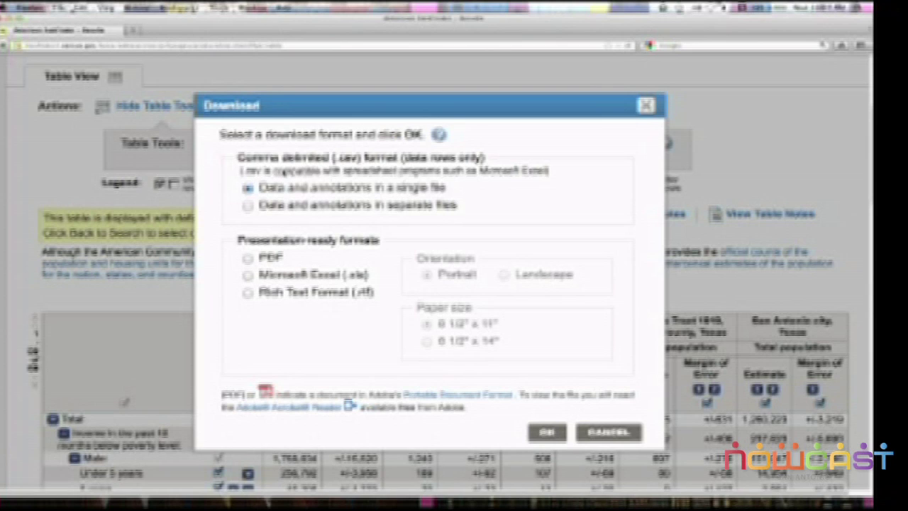
drag(239, 157, 490, 158)
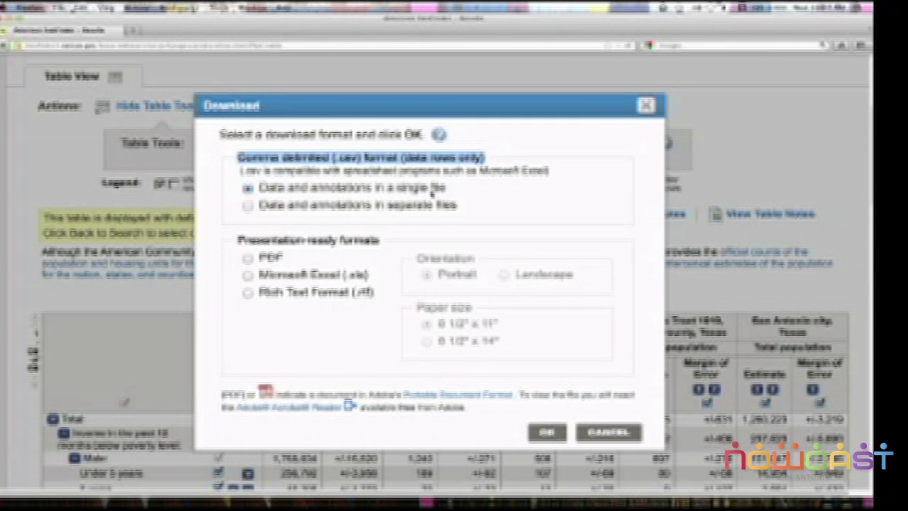
click(514, 191)
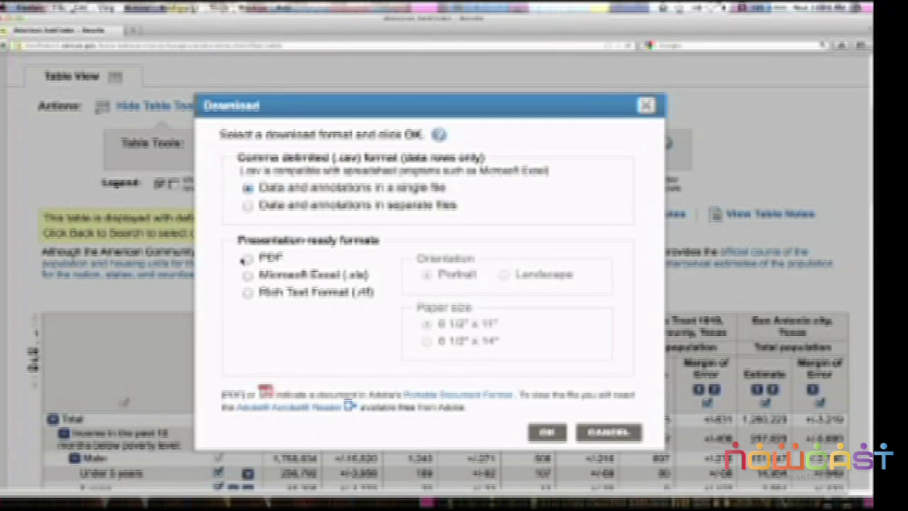
click(248, 258)
click(249, 276)
click(248, 259)
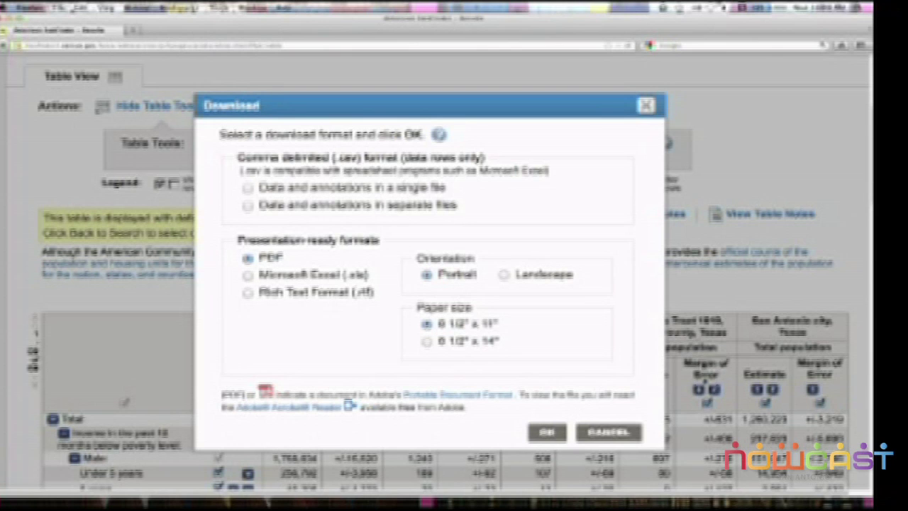
click(609, 431)
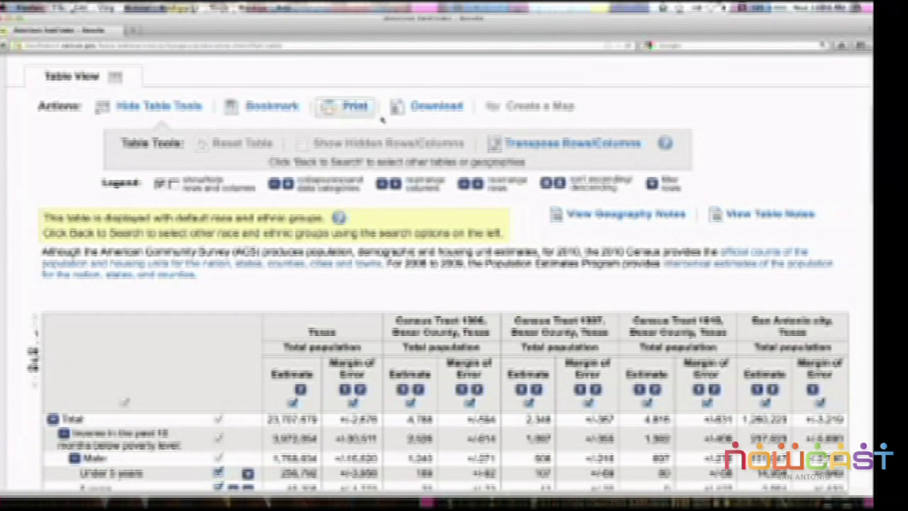
Hide the table tools and legend so the Actions bar shows Modify Table.
click(158, 106)
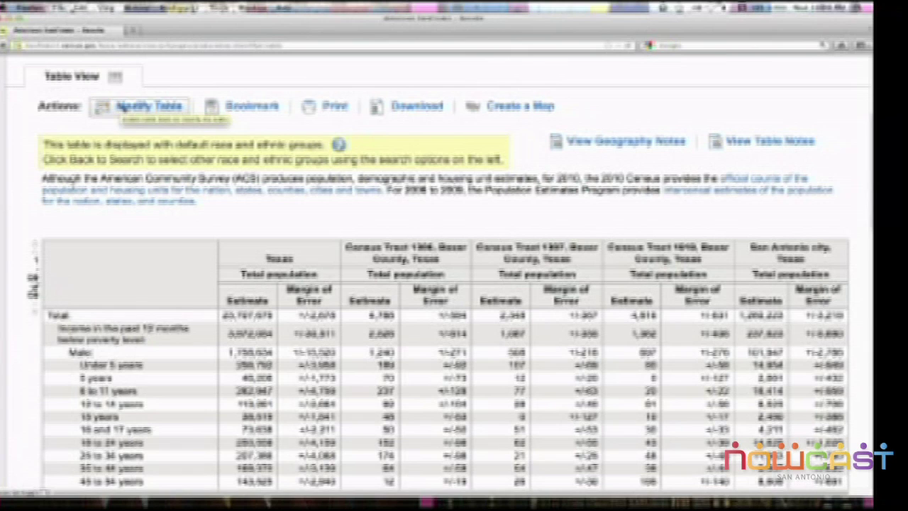
click(120, 107)
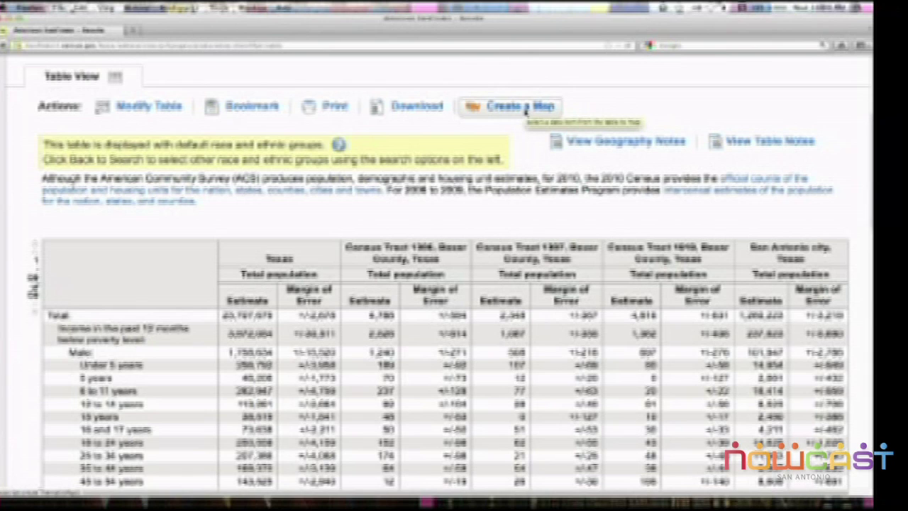
Enter Create a Map mode and bring the poverty table rows into view.
click(519, 118)
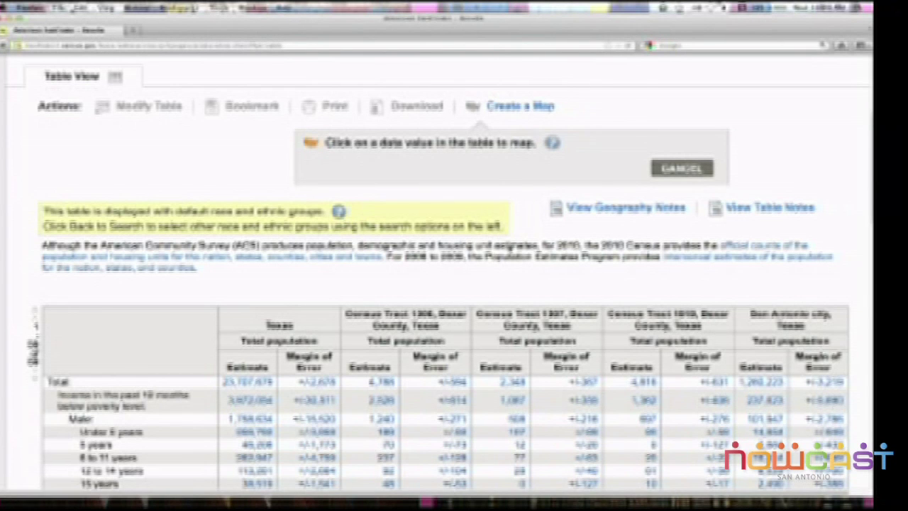
scroll(508, 244, down, 2)
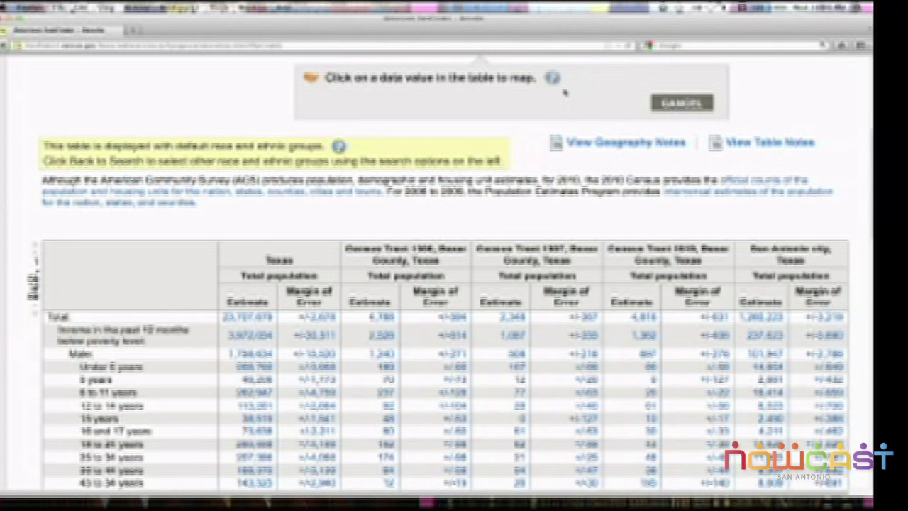
scroll(566, 90, down, 3)
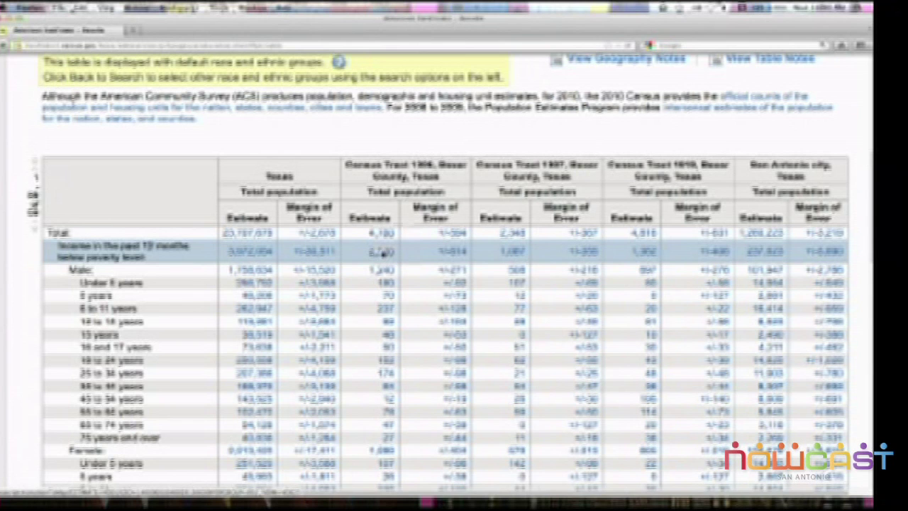
Choose the tract 1906 below-poverty-level estimate and display it as a map.
click(383, 234)
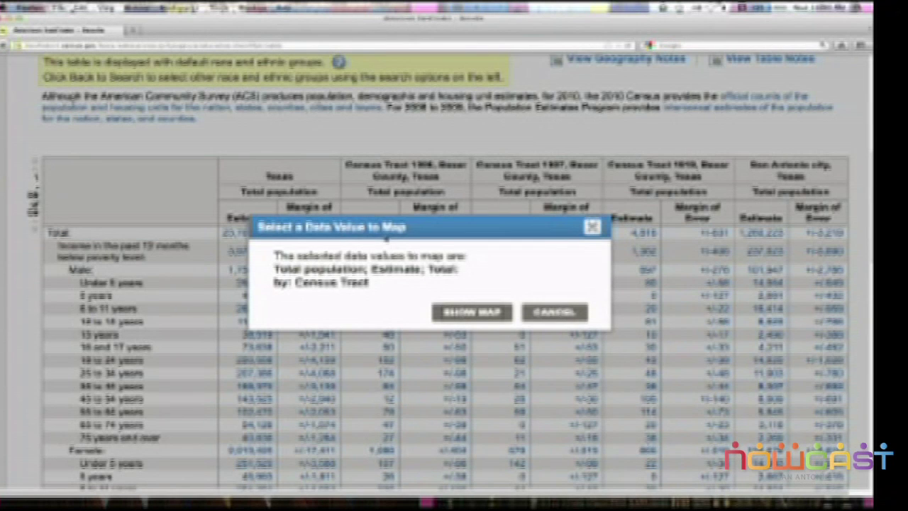
click(573, 313)
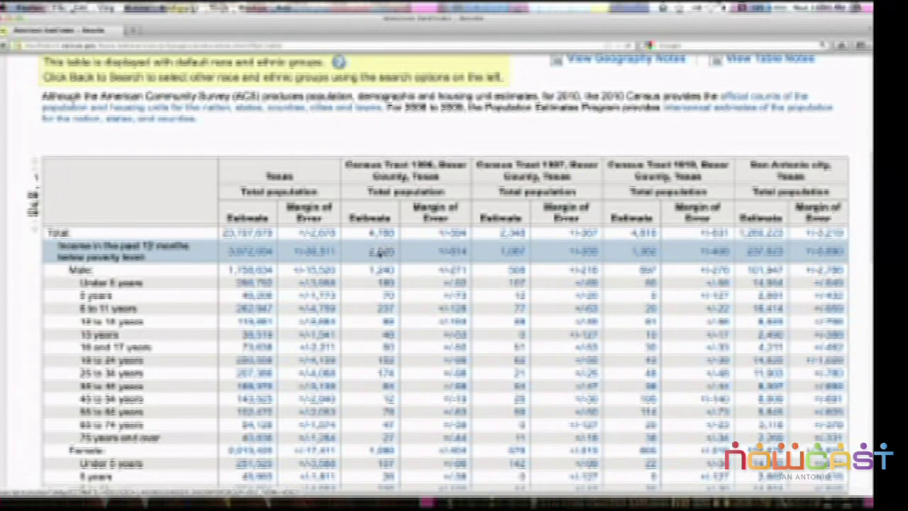
click(382, 252)
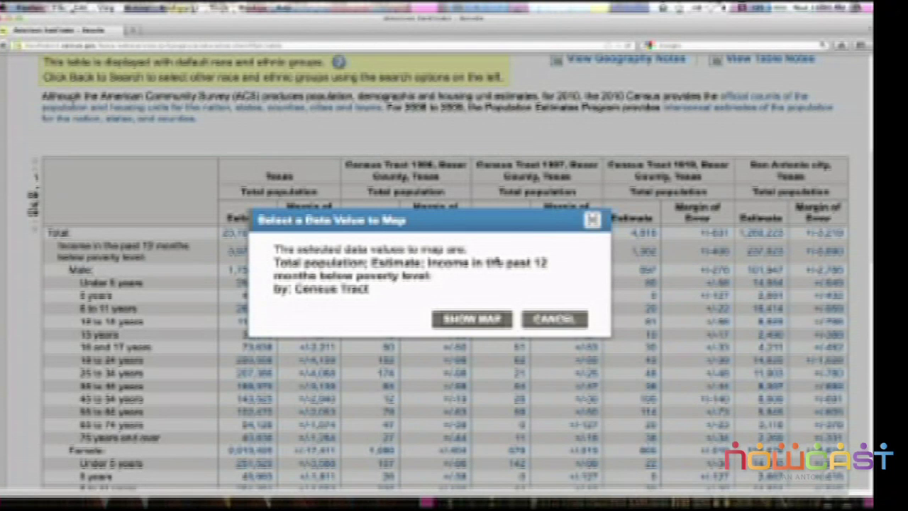
click(465, 323)
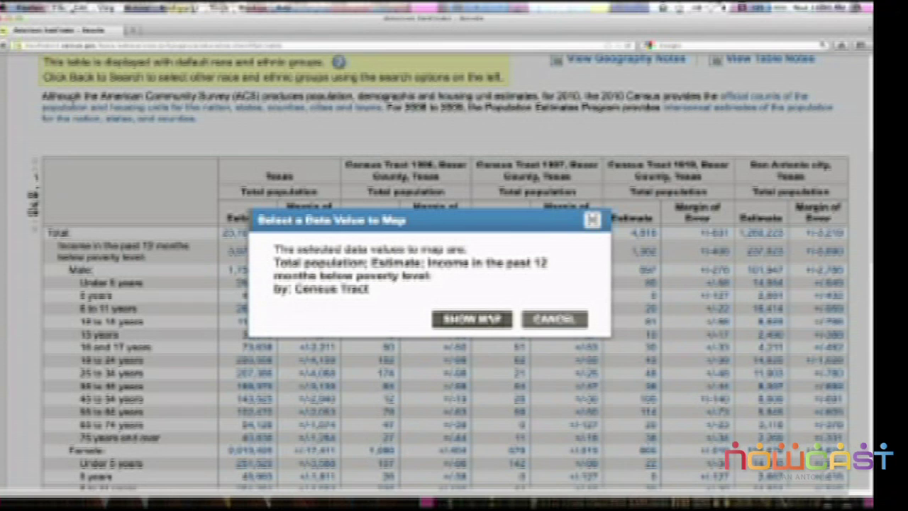
click(488, 320)
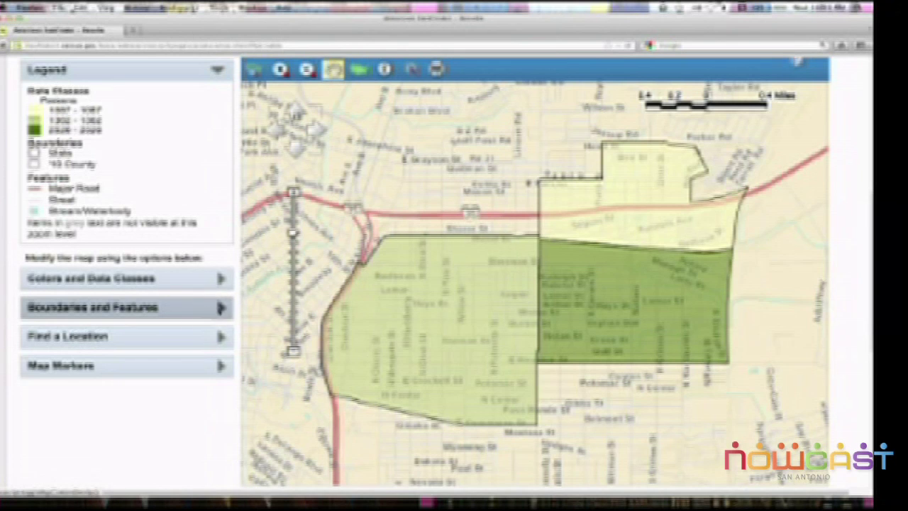
click(221, 307)
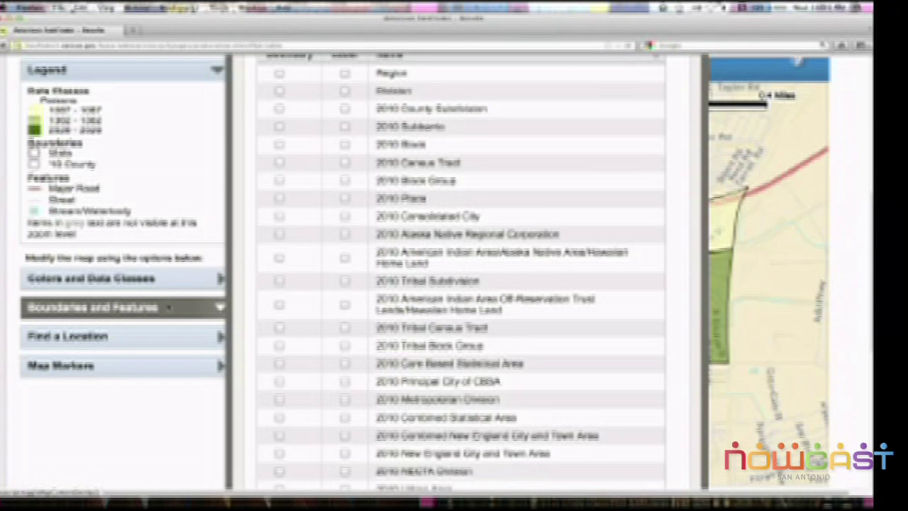
click(168, 307)
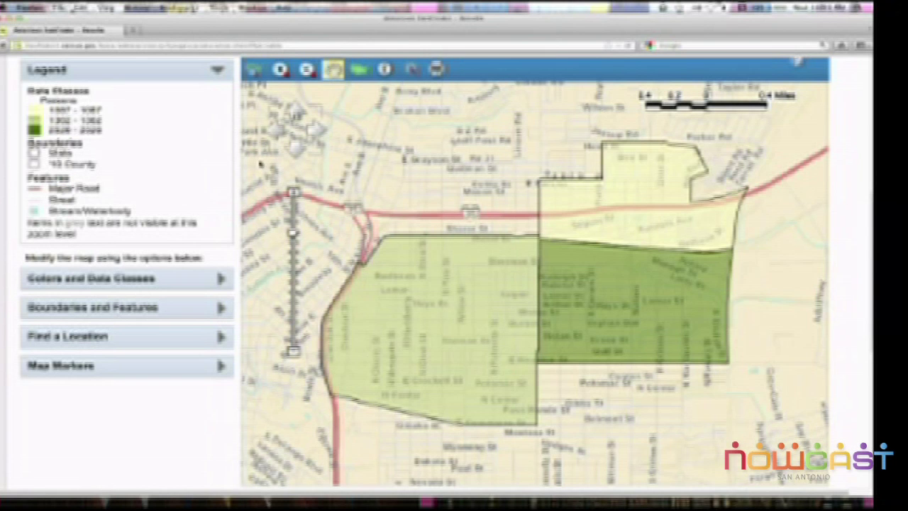
scroll(135, 128, right, 2)
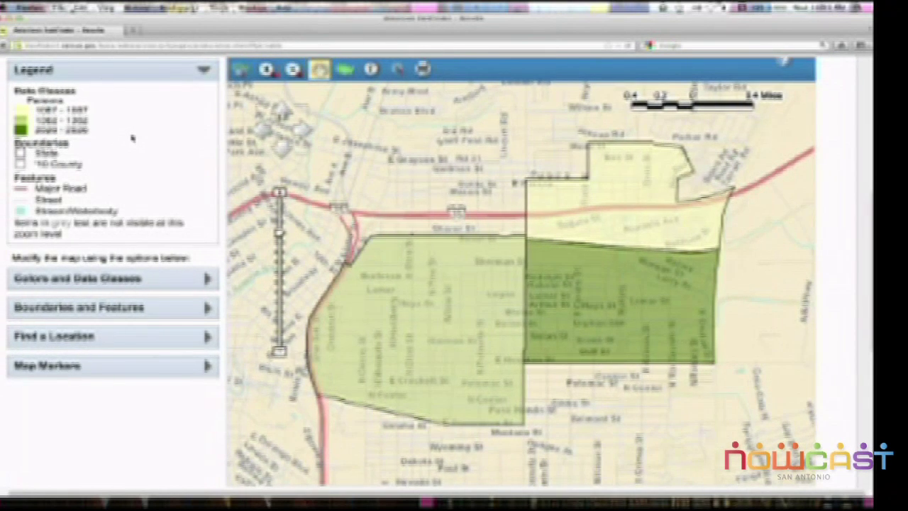
scroll(126, 138, left, 2)
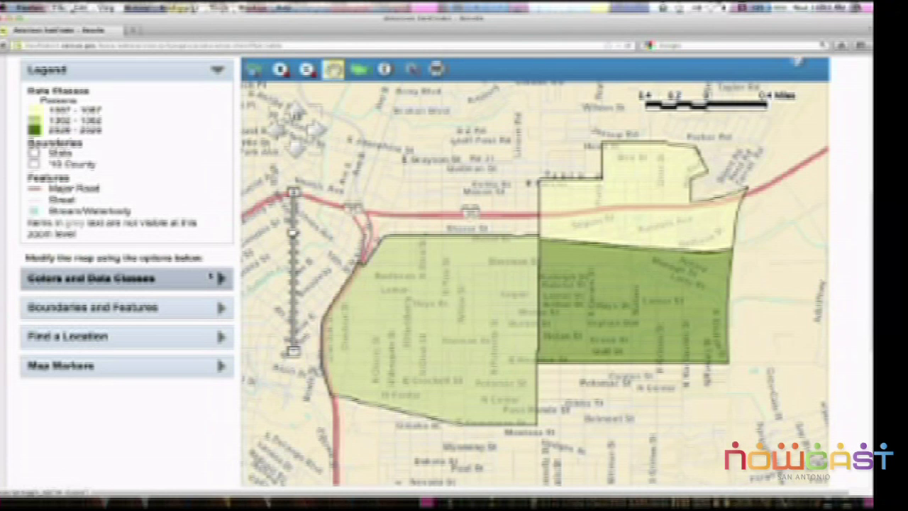
scroll(124, 264, up, 3)
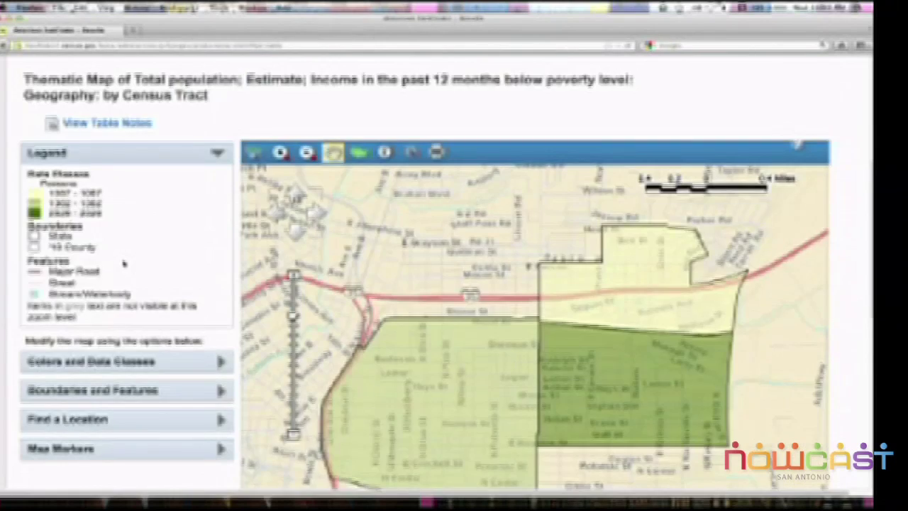
scroll(124, 264, down, 2)
scroll(123, 264, up, 5)
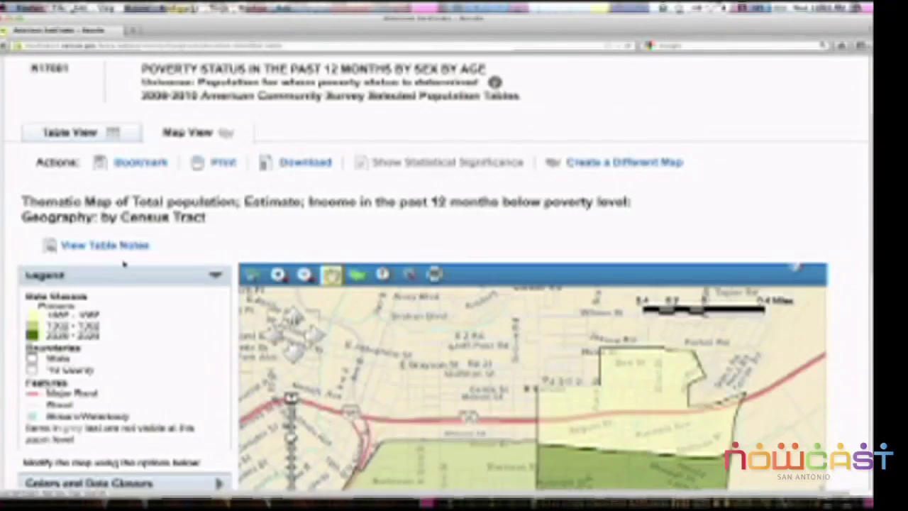
scroll(123, 264, down, 3)
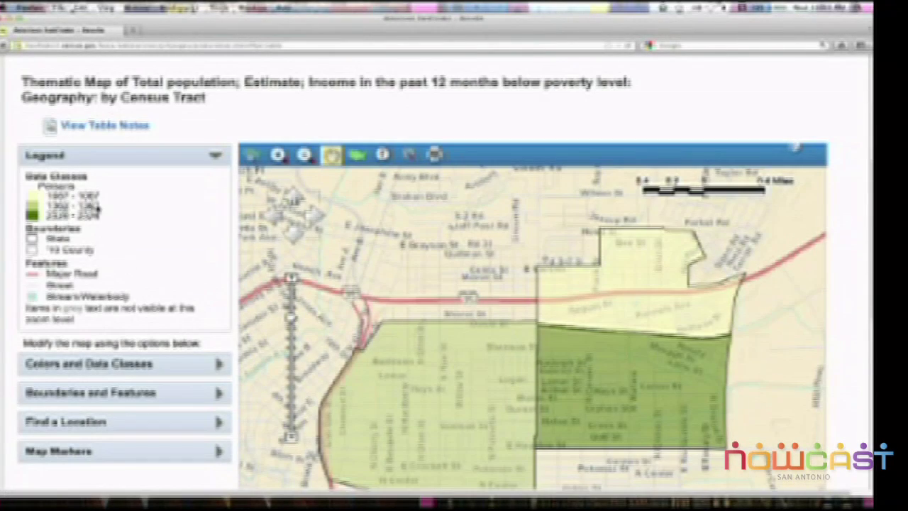
scroll(126, 270, down, 1)
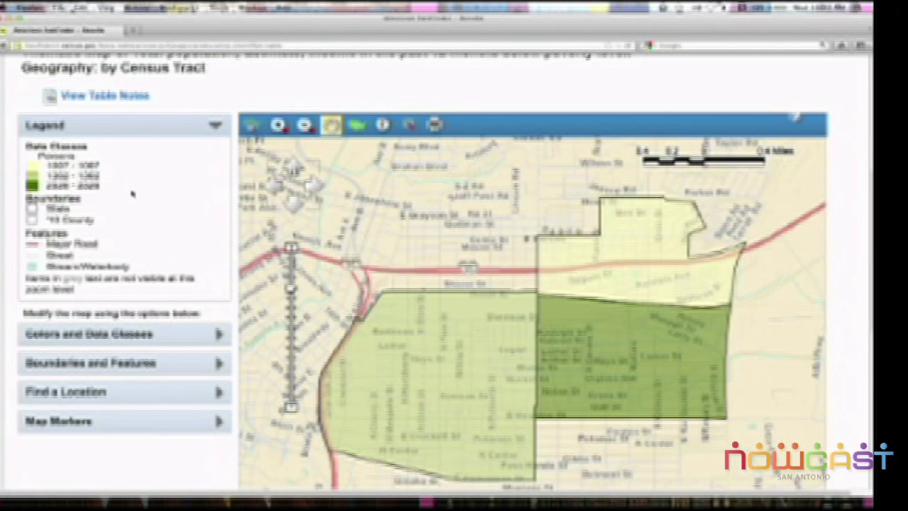
scroll(134, 193, down, 2)
Replace the colour range's dark green end colour with royal blue in Colors and Data Classes.
click(145, 275)
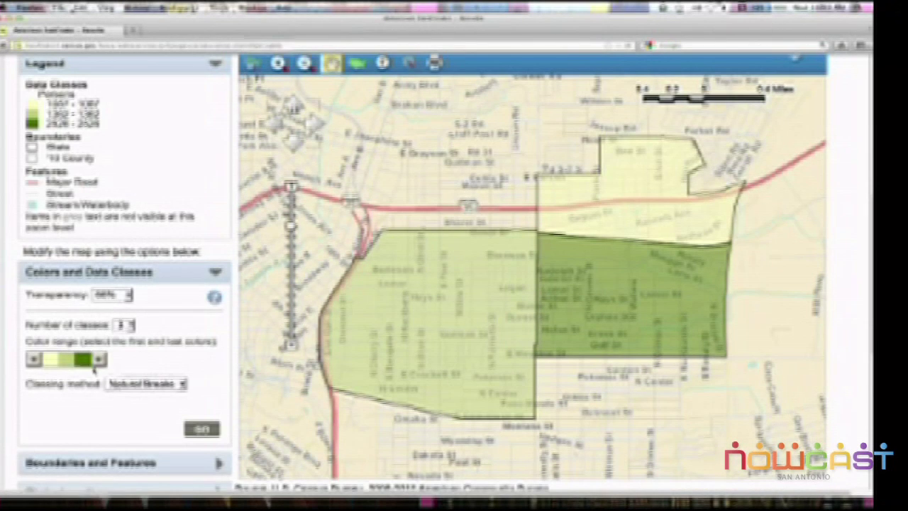
click(92, 364)
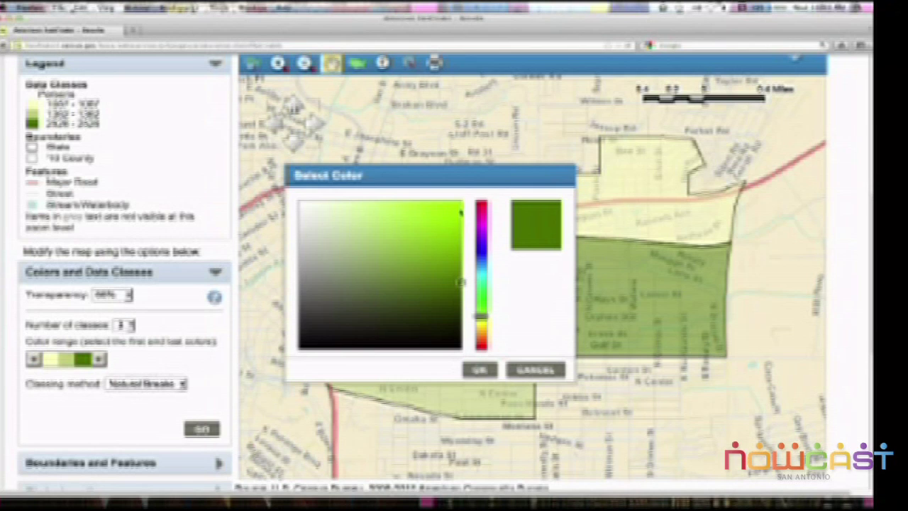
click(482, 210)
drag(482, 211, 482, 254)
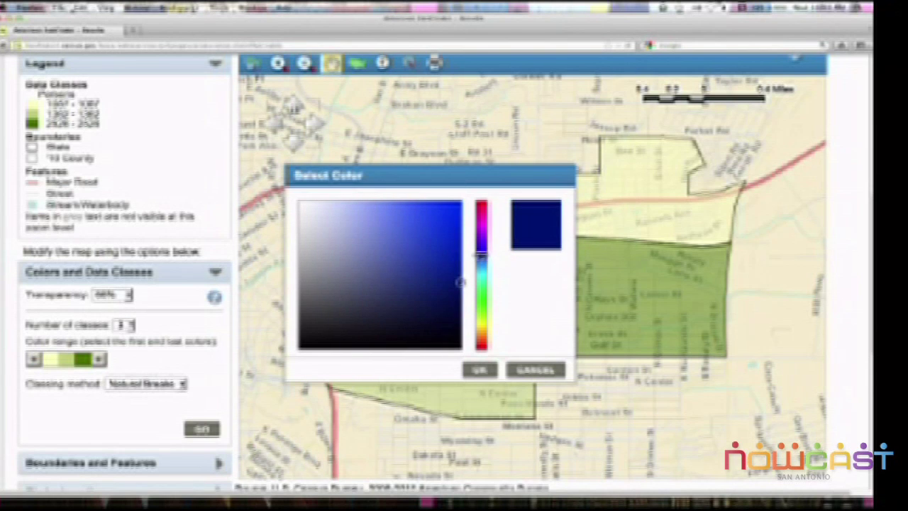
mouse_move(454, 283)
mouse_down()
mouse_move(425, 239)
mouse_move(438, 225)
mouse_up()
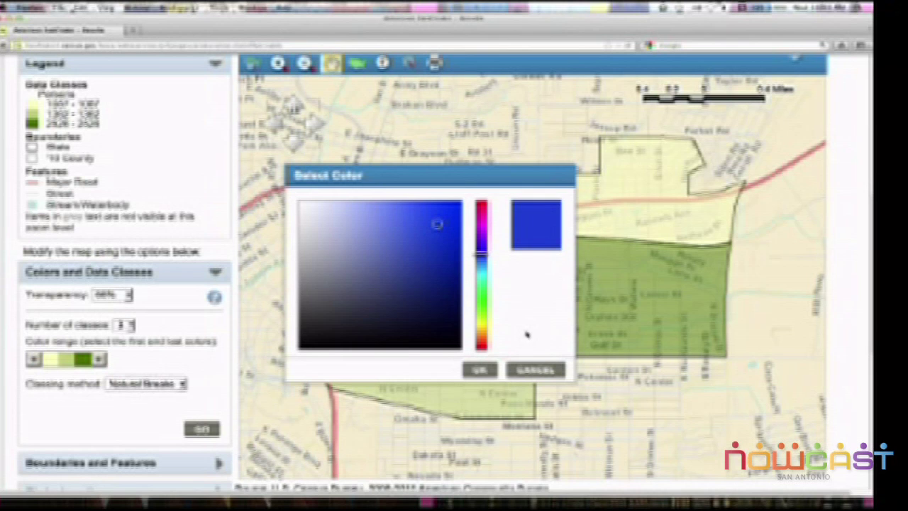
click(480, 370)
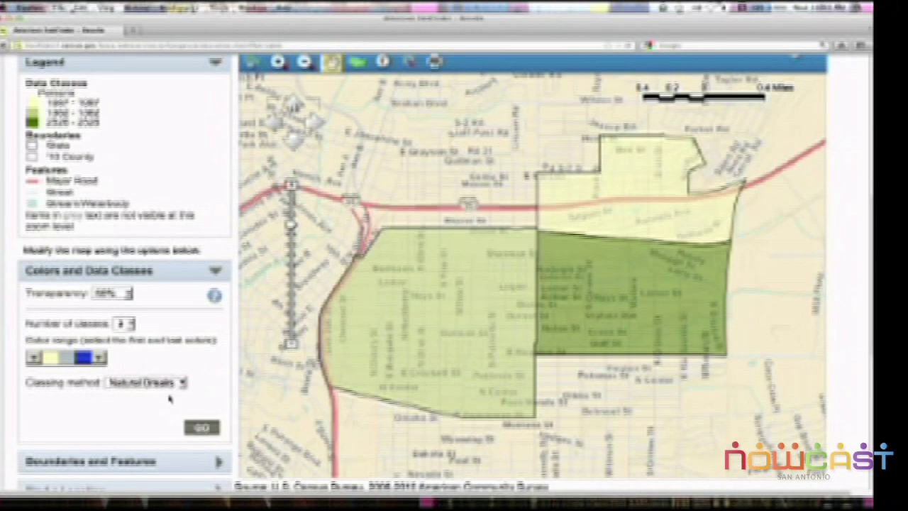
click(200, 428)
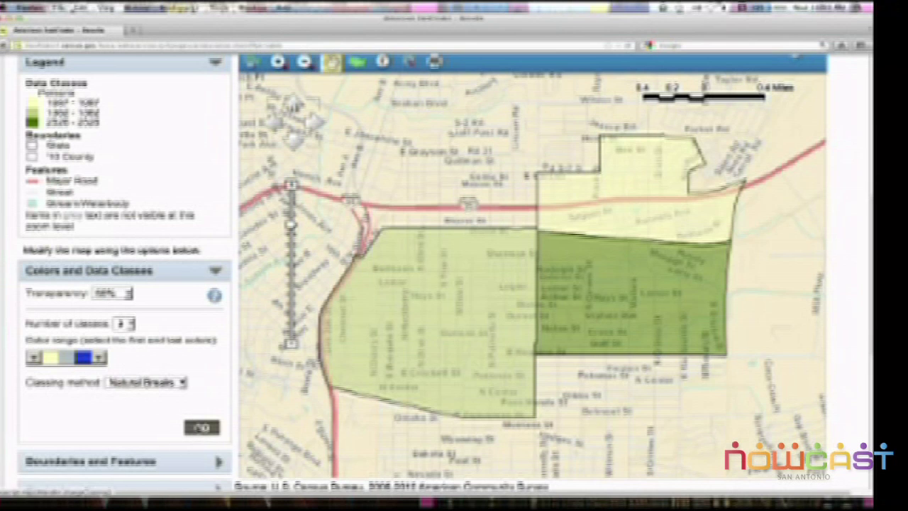